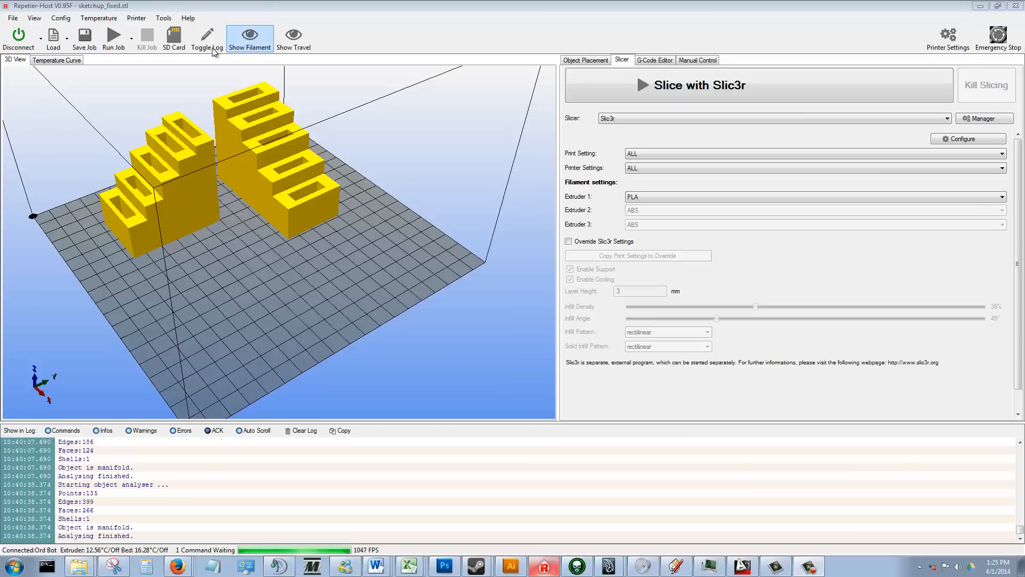
mouse_move(186, 144)
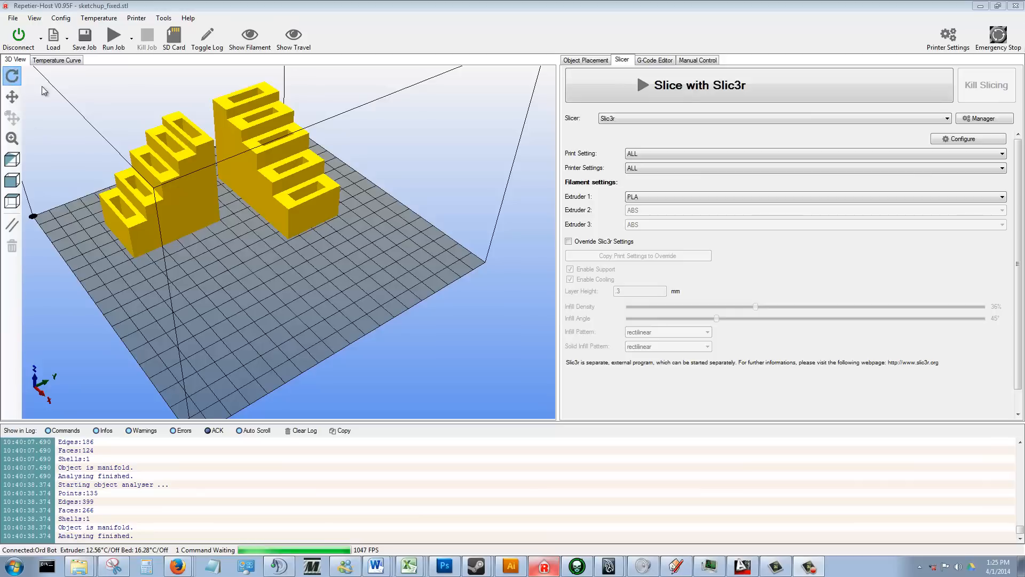
left_click(11, 18)
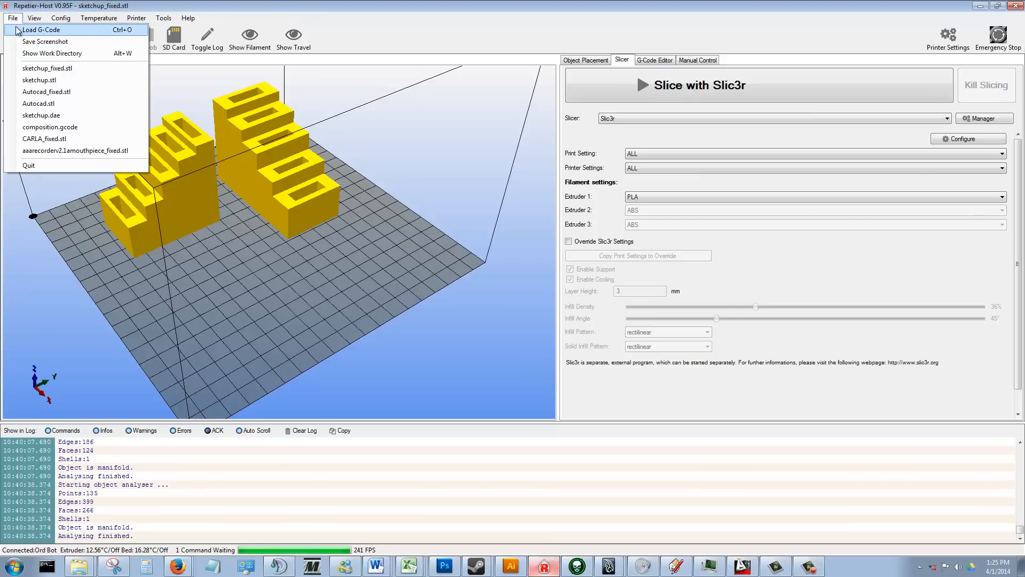
left_click(188, 183)
left_click_drag(187, 183, 219, 195)
Step: Open the object placement settings, select sketchup_fixed.stl and move it on the bed to about X 51, Y 41
left_click(585, 59)
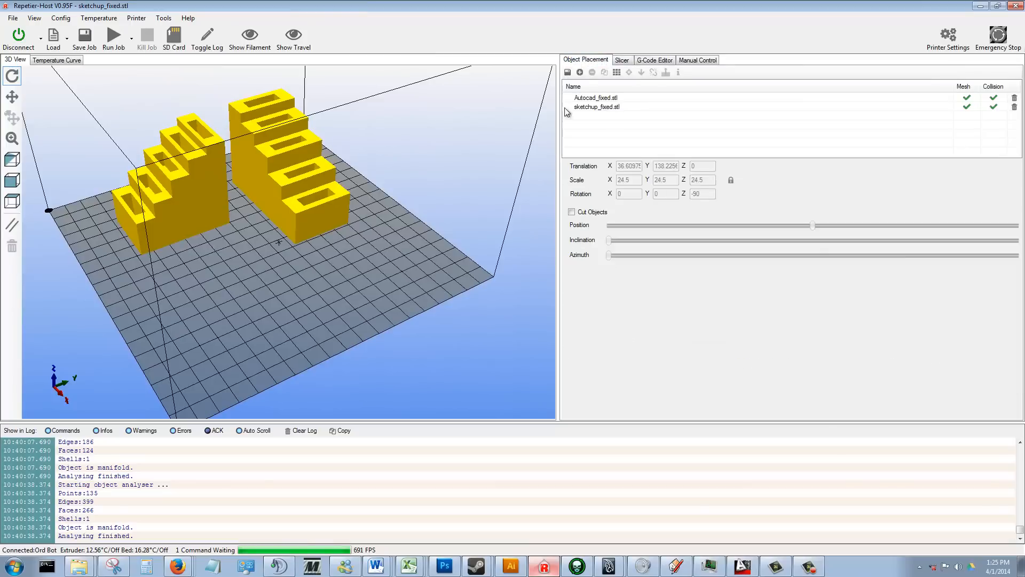
left_click(595, 98)
left_click(601, 106)
left_click(597, 98)
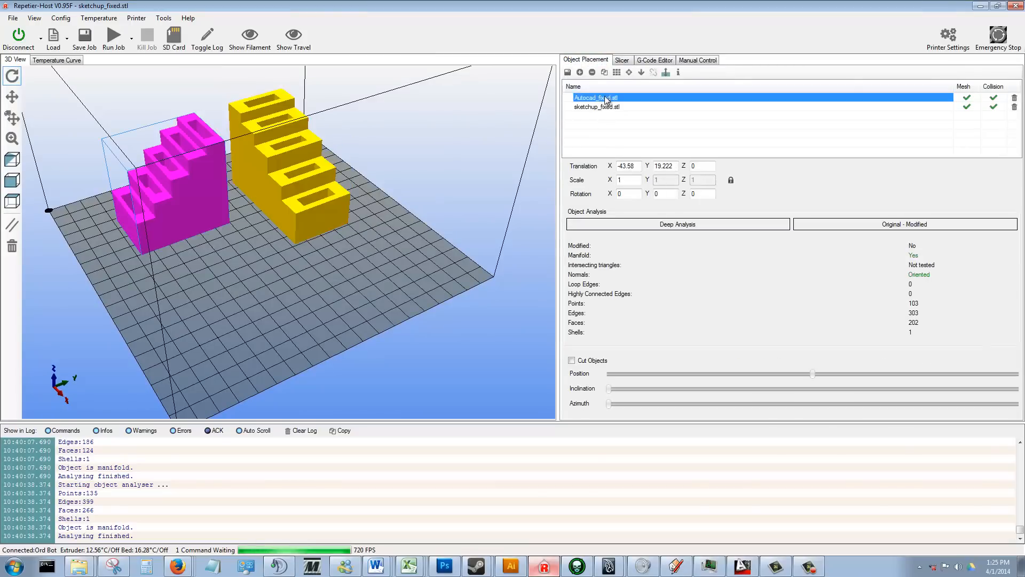
left_click(599, 106)
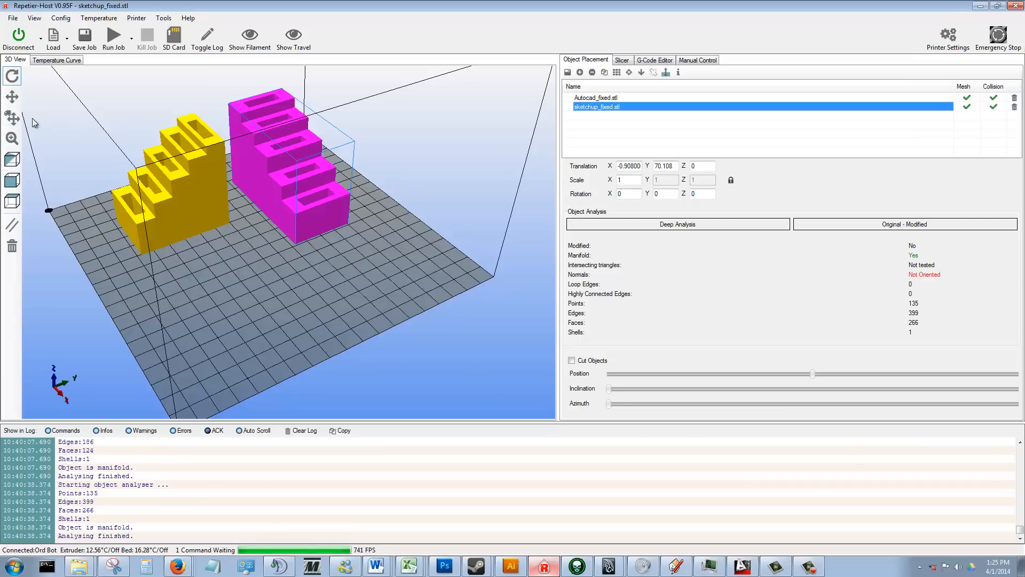
left_click(12, 117)
mouse_move(283, 181)
left_mouse_down()
mouse_move(289, 241)
mouse_move(313, 224)
left_mouse_up()
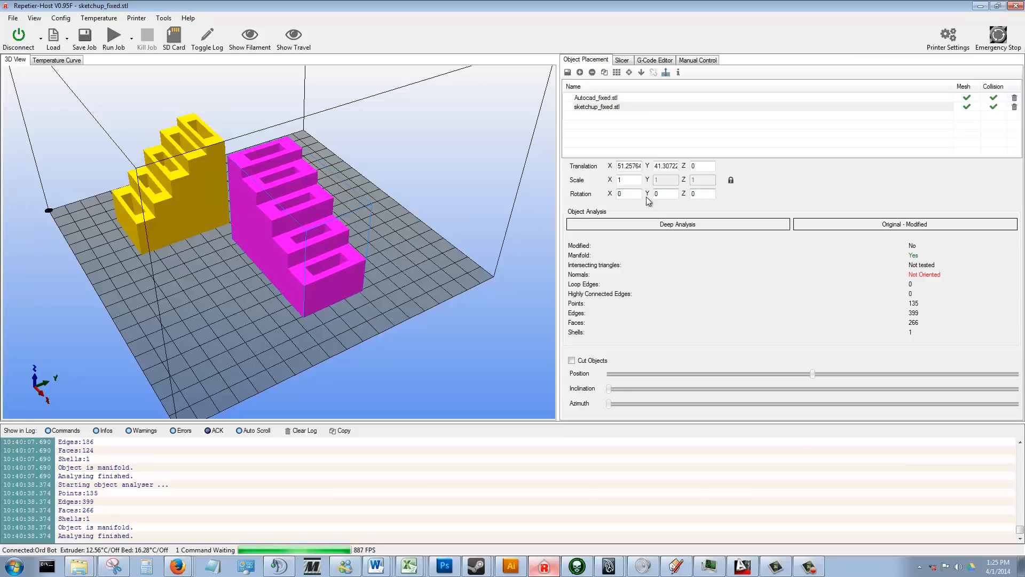
Step: Unlock the separate scale axes of sketchup_fixed.stl, try an X scale of 5, and restore X to 1
left_click(738, 179)
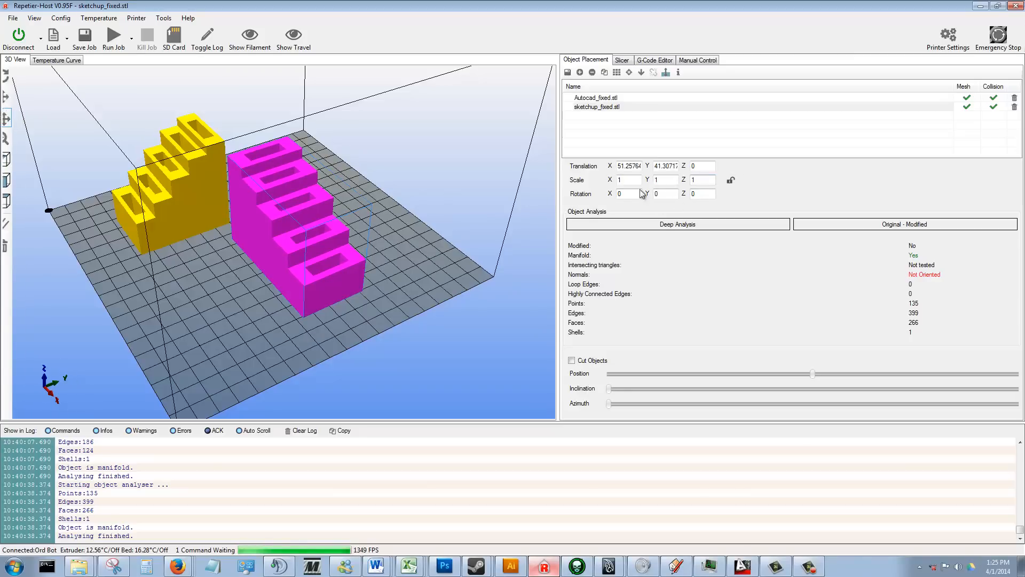
double_click(621, 180)
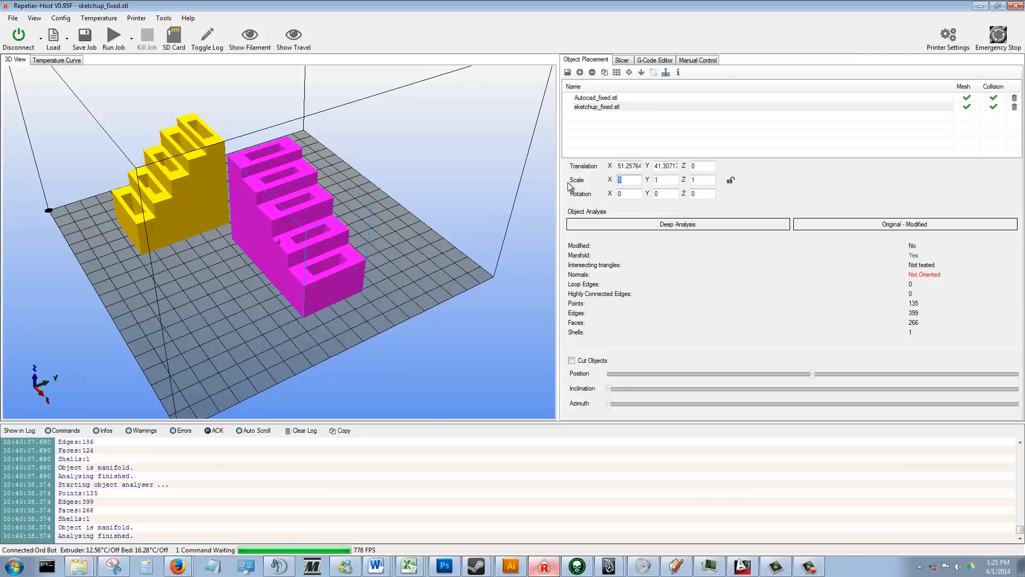
type("5")
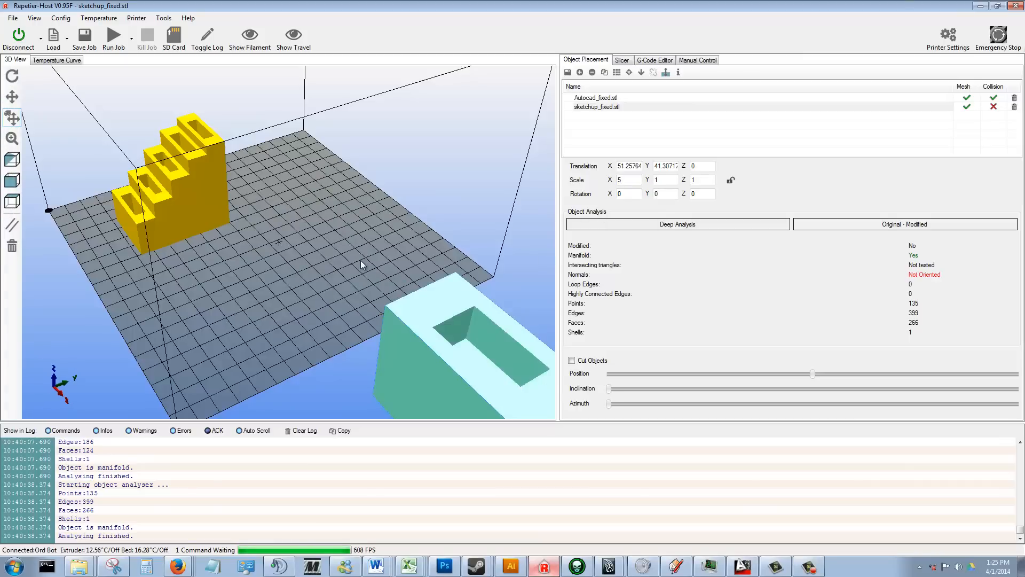
scroll(361, 260, "down", 5)
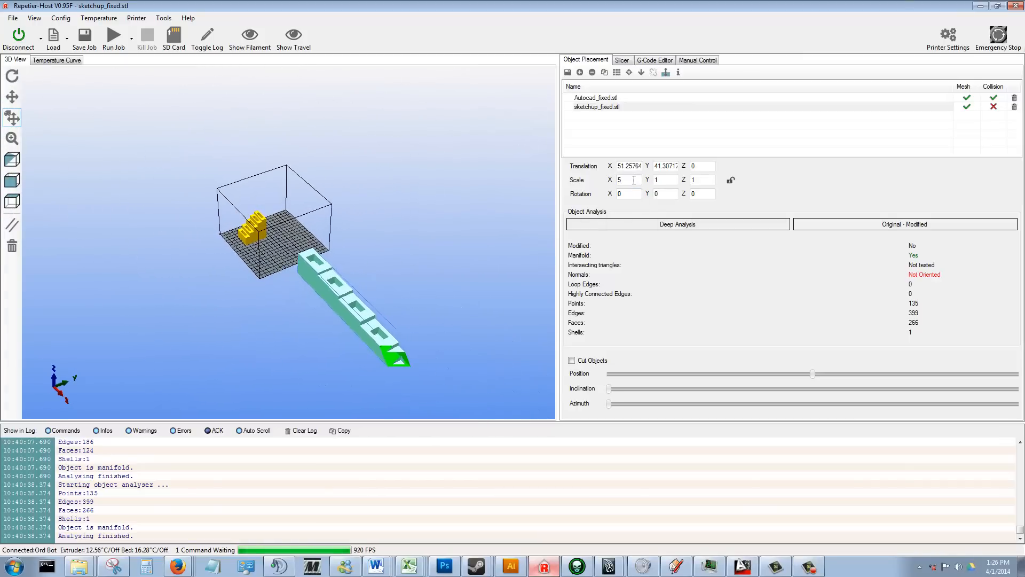
left_click_drag(634, 180, 580, 184)
type("1")
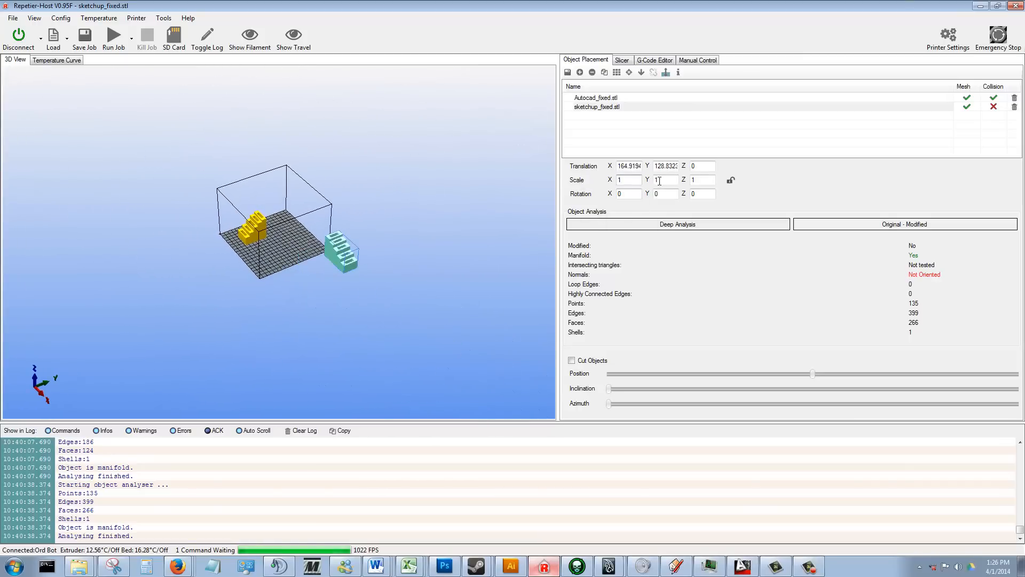
Step: Try scaling sketchup_fixed.stl by 5 along Y and along Z, restoring each axis to 1
left_click_drag(659, 181, 601, 183)
type("3")
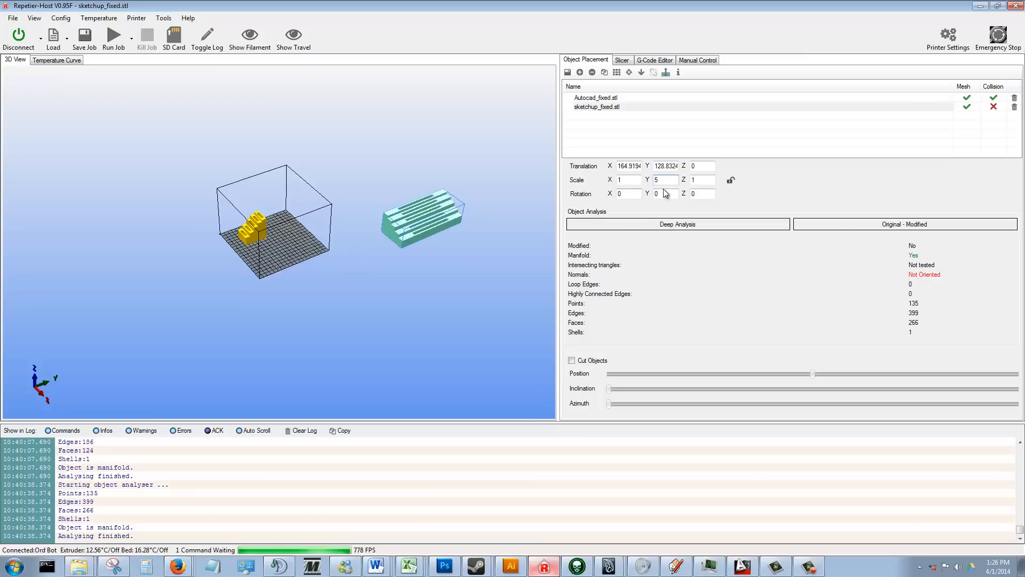
type("1")
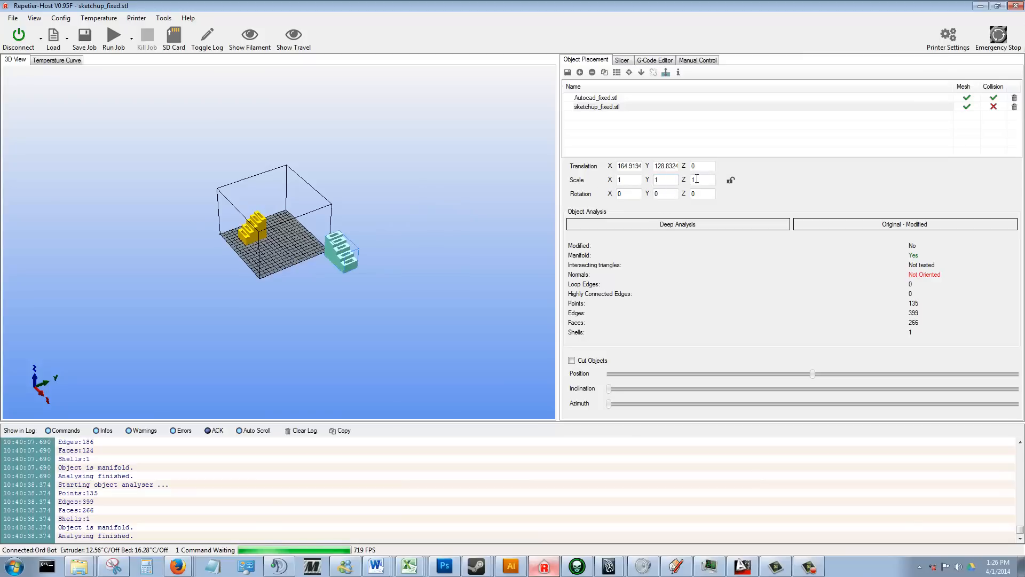
key("Tab")
type("5")
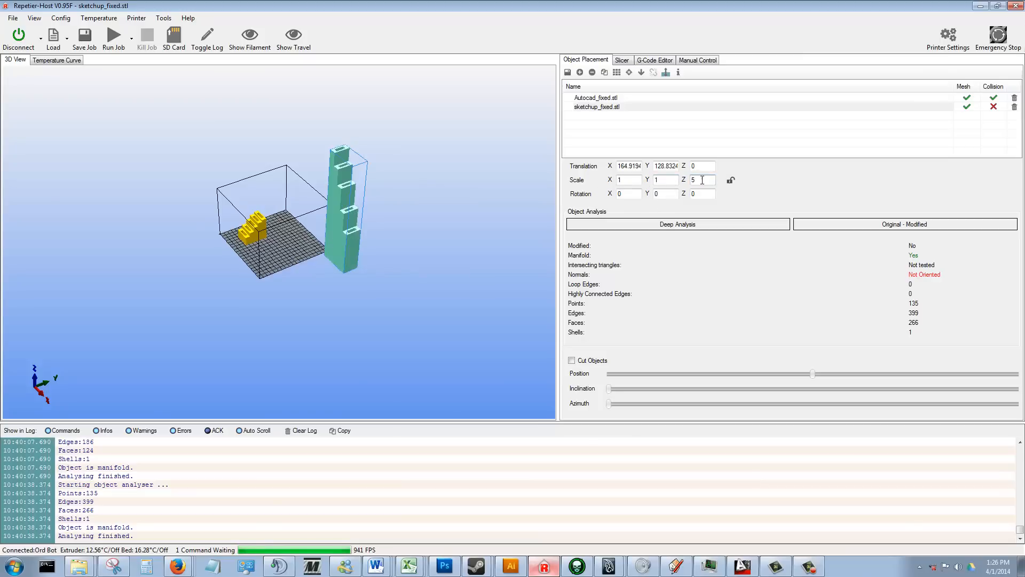
left_click_drag(703, 180, 631, 181)
type("1")
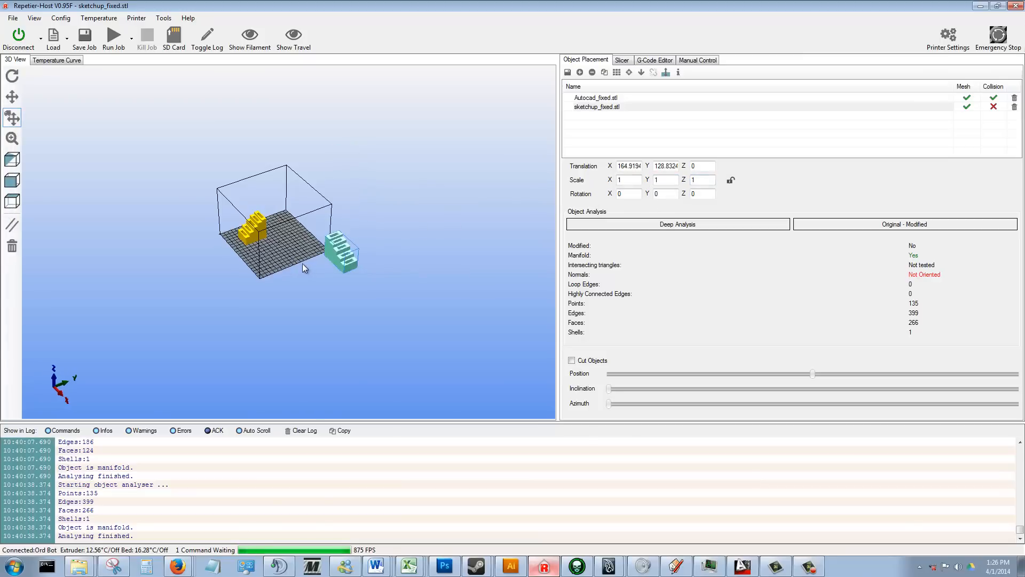
Step: Delete Autocad_fixed.stl from the print bed
scroll(291, 248, "up", 5)
left_click(601, 99)
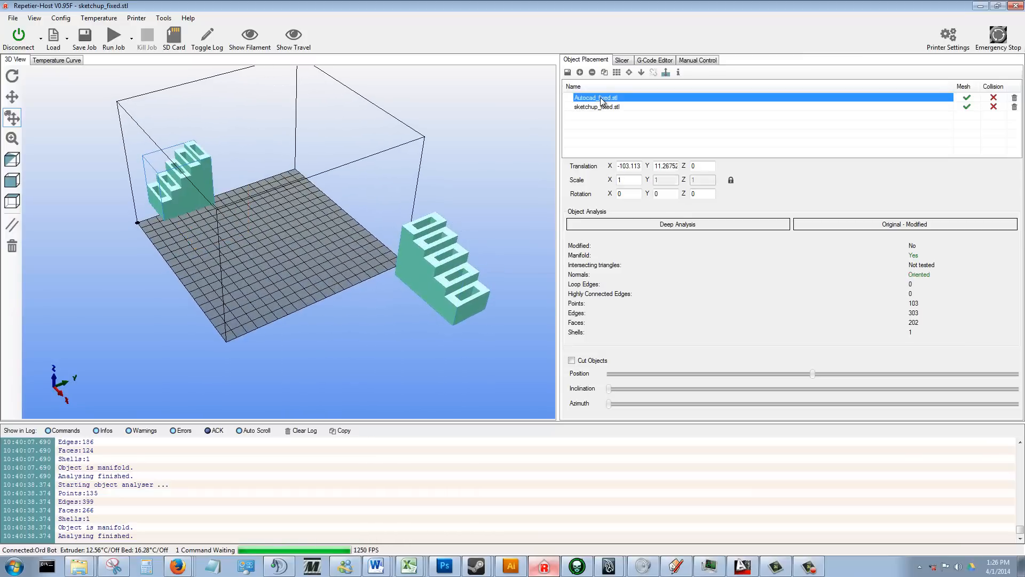
left_click_drag(466, 289, 523, 352)
left_click(609, 99)
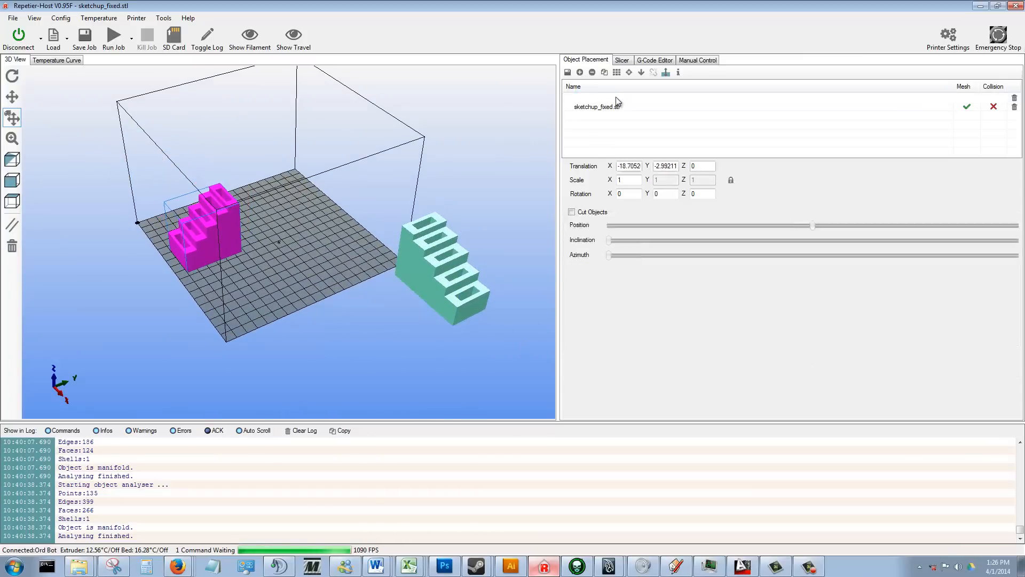
key("Delete")
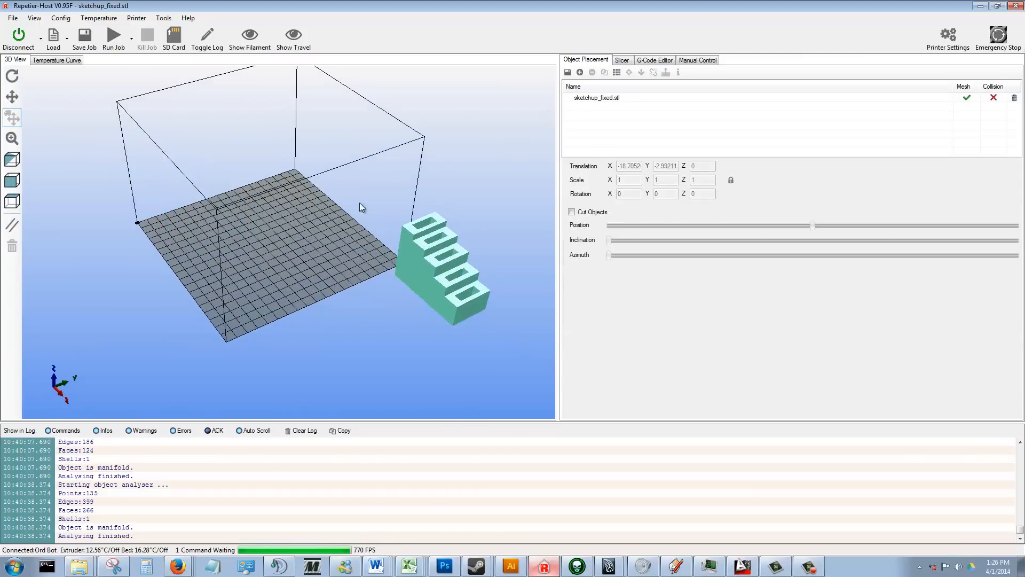
Step: Move sketchup_fixed.stl back onto the middle of the print bed, at about X 43, Y 34
left_click(600, 99)
mouse_move(430, 284)
left_mouse_down()
mouse_move(258, 258)
mouse_move(268, 240)
left_mouse_up()
scroll(268, 240, "up", 3)
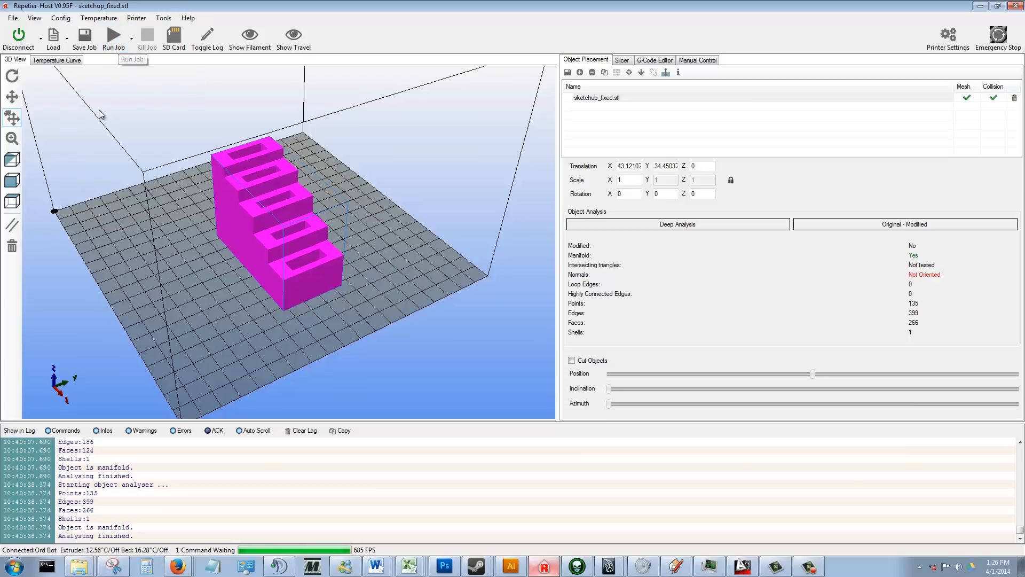
Step: Open the slicer settings, switch the slicer to Skeinforge, and return it to Slic3r
left_click(622, 60)
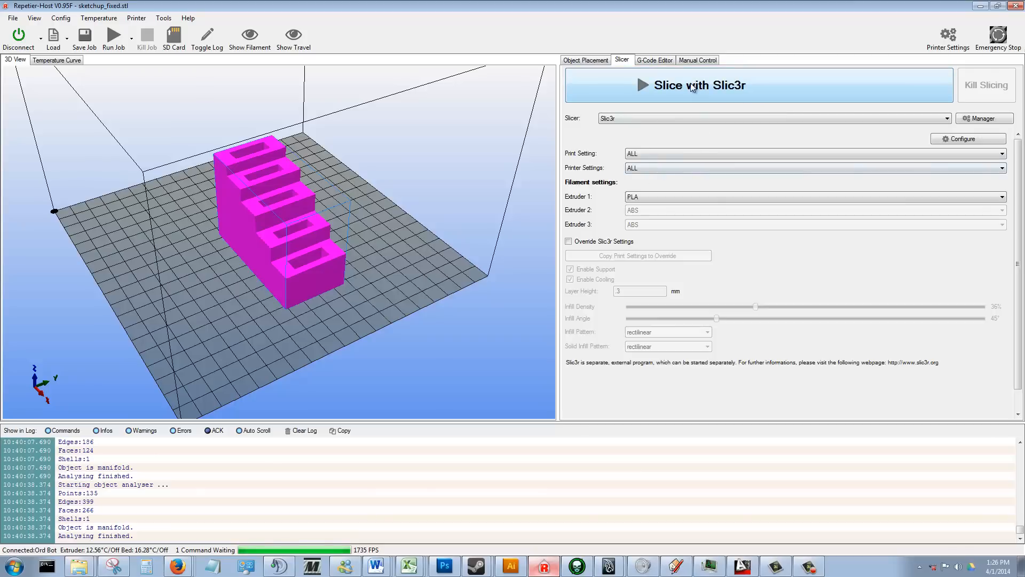
left_click(712, 117)
left_click(674, 134)
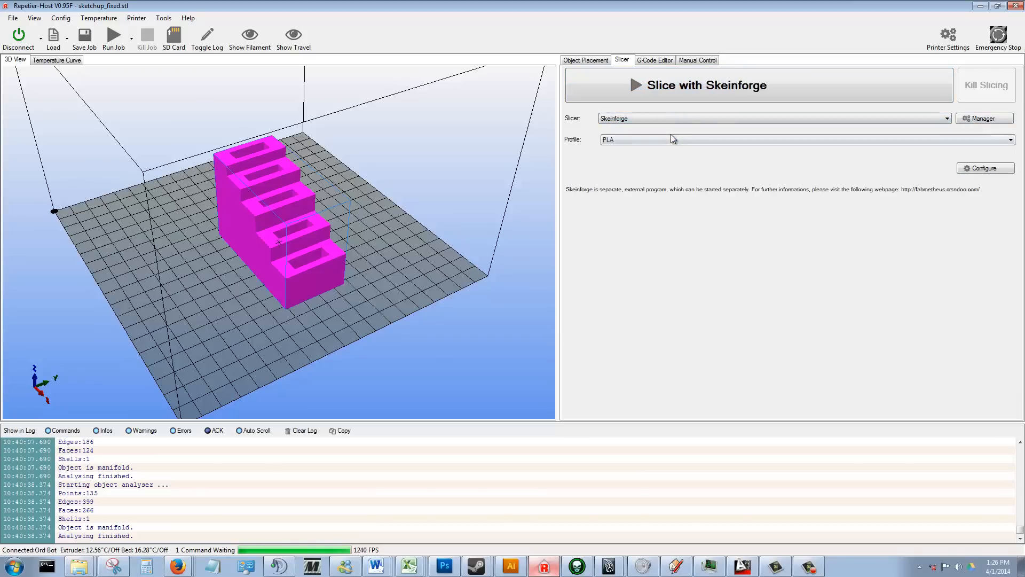
left_click(789, 120)
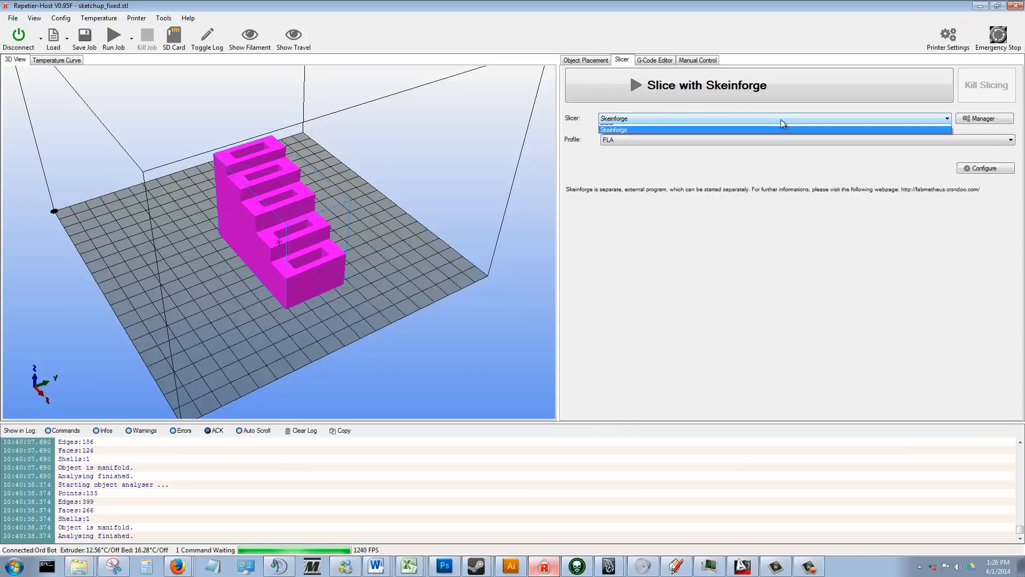
left_click(706, 128)
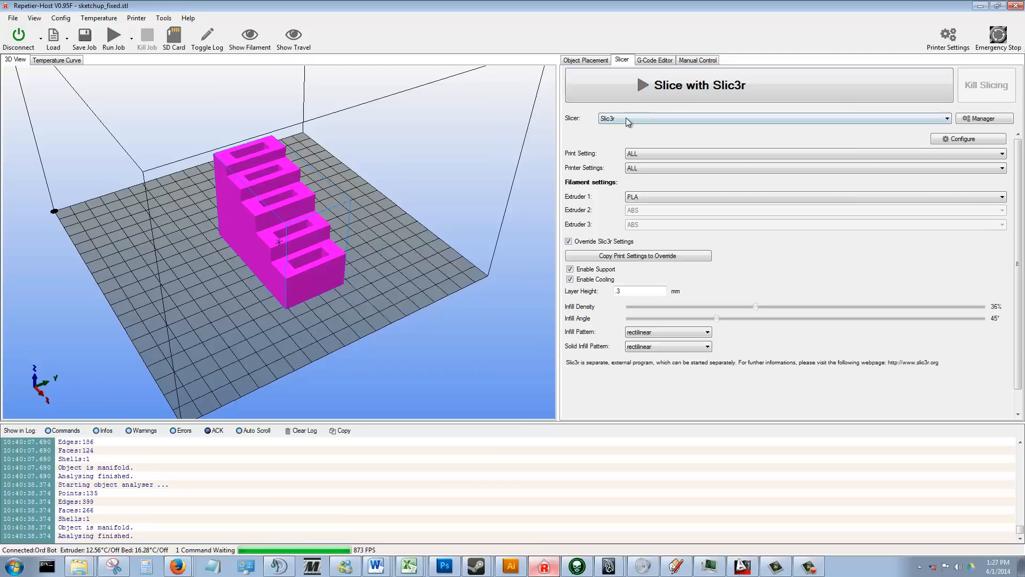
Step: Open the Slic3r configuration, narrow its window and place it beside the staircase model
left_click(962, 140)
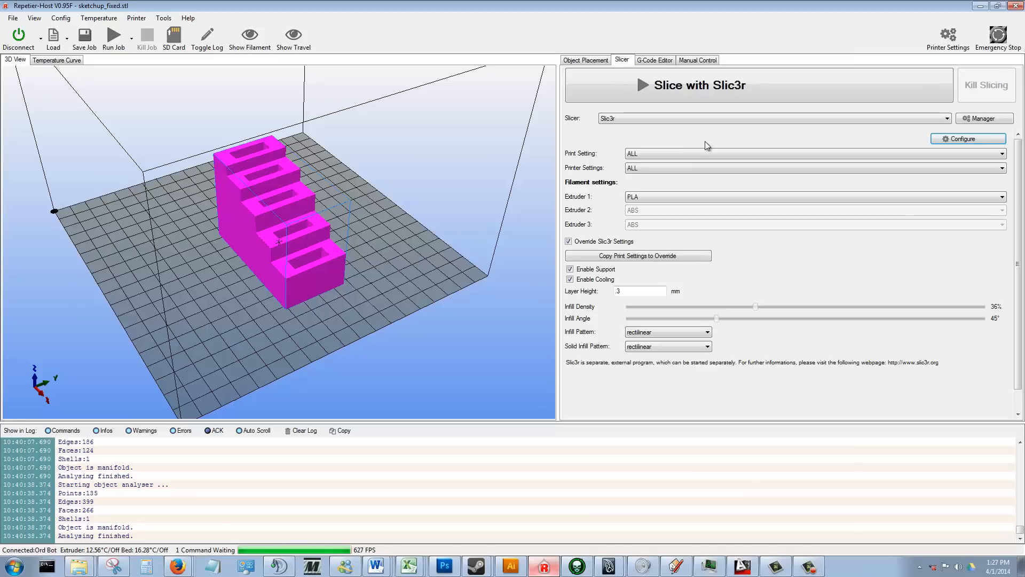
left_click(960, 139)
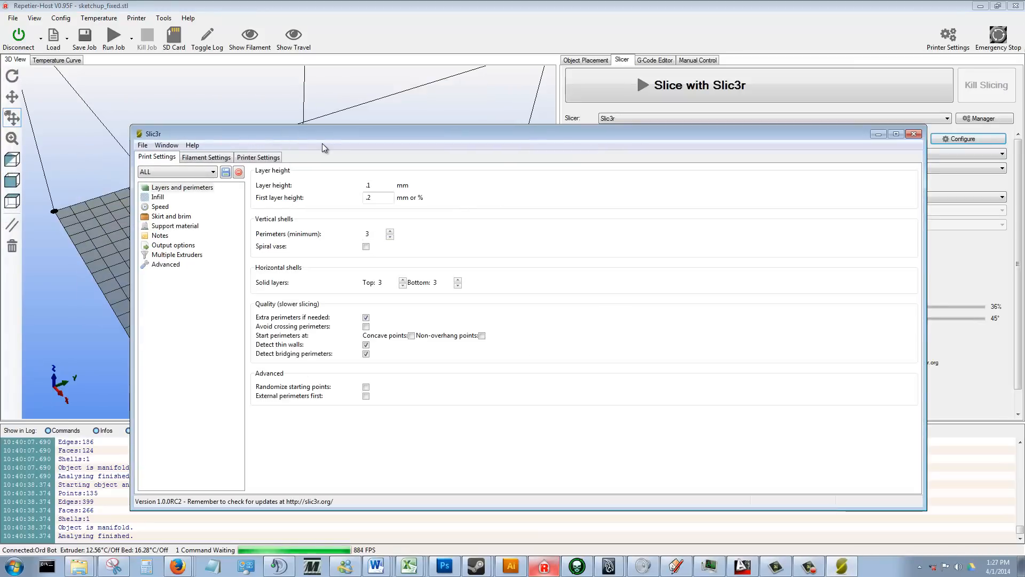
left_click_drag(327, 131, 313, 82)
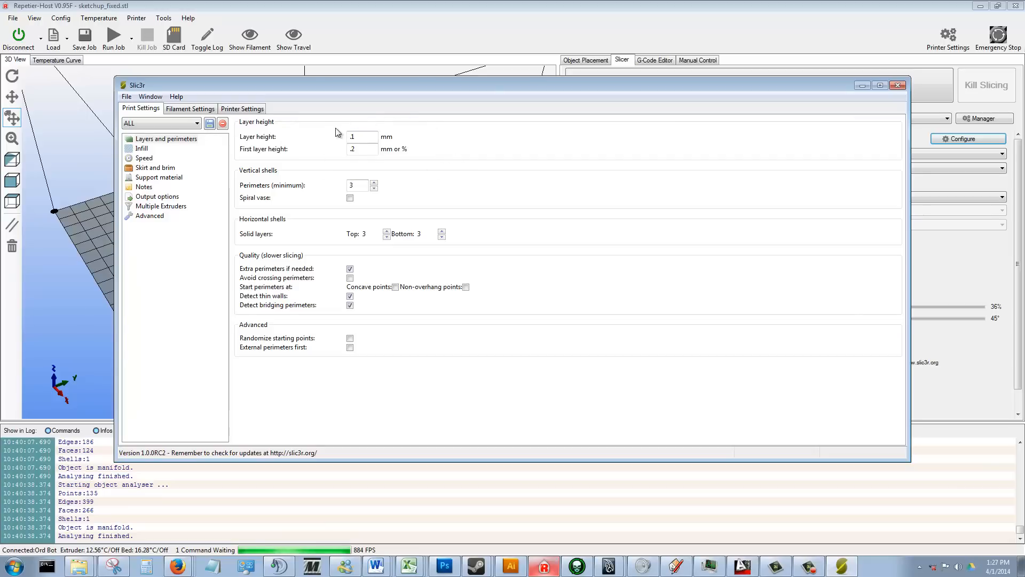
left_click_drag(373, 86, 396, 93)
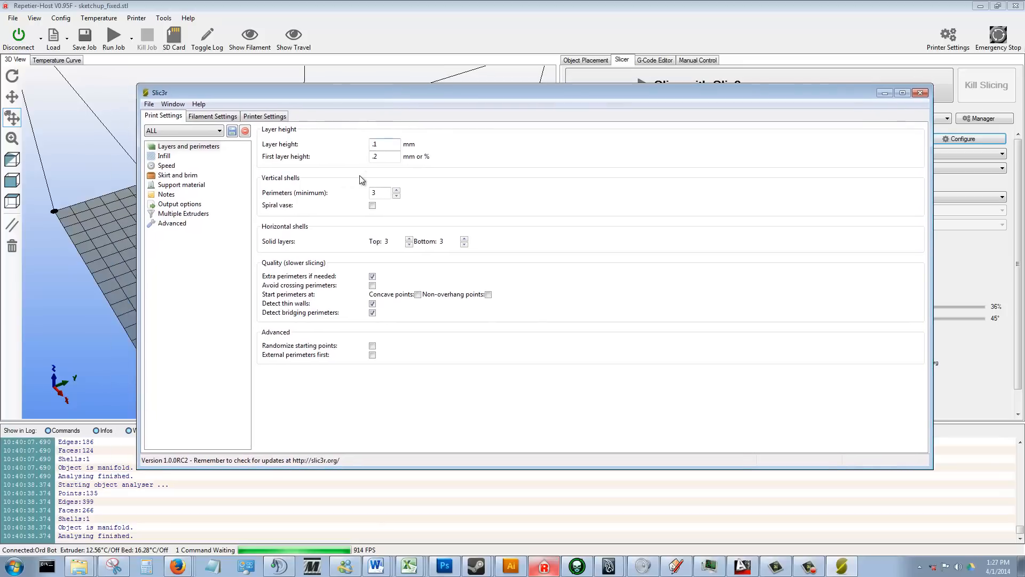
left_click(397, 144)
left_click_drag(337, 92, 576, 68)
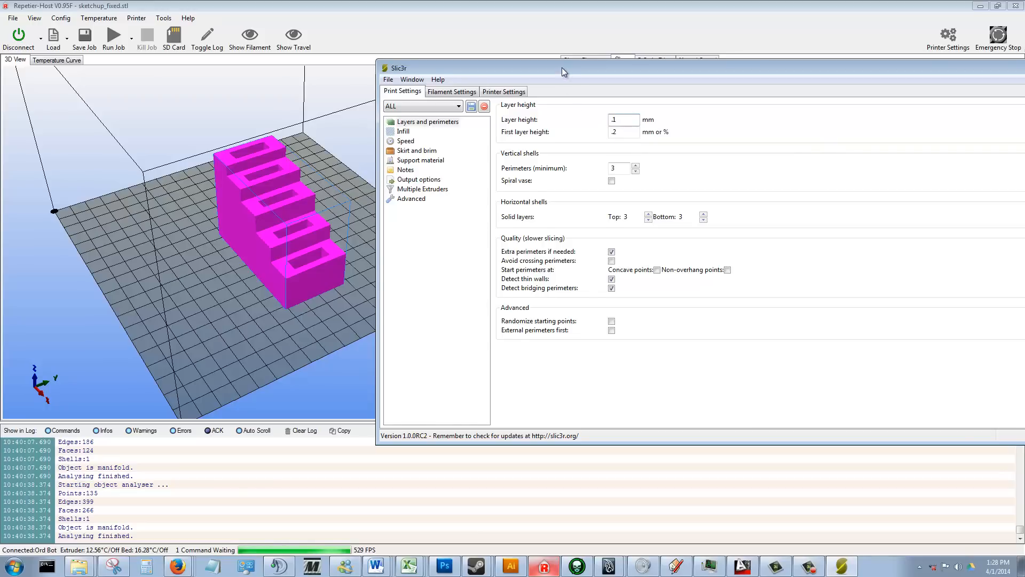
left_click_drag(561, 67, 323, 86)
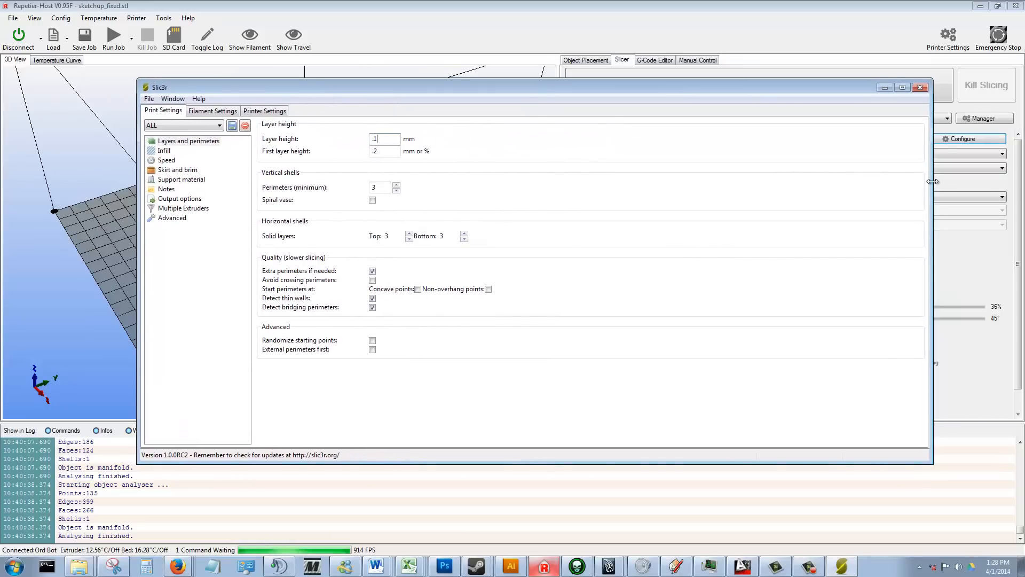
left_click_drag(931, 190, 594, 177)
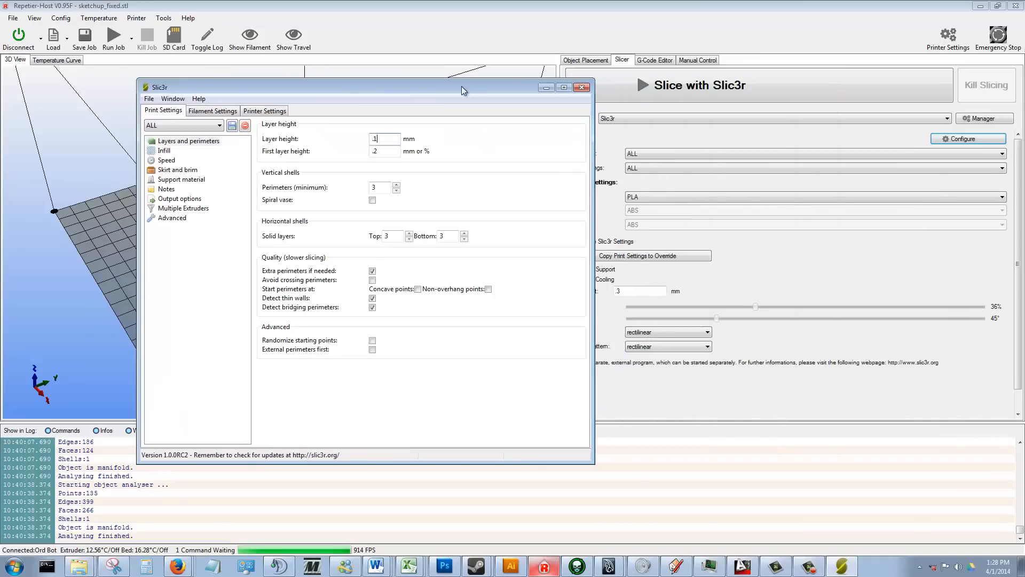
left_click_drag(435, 87, 761, 76)
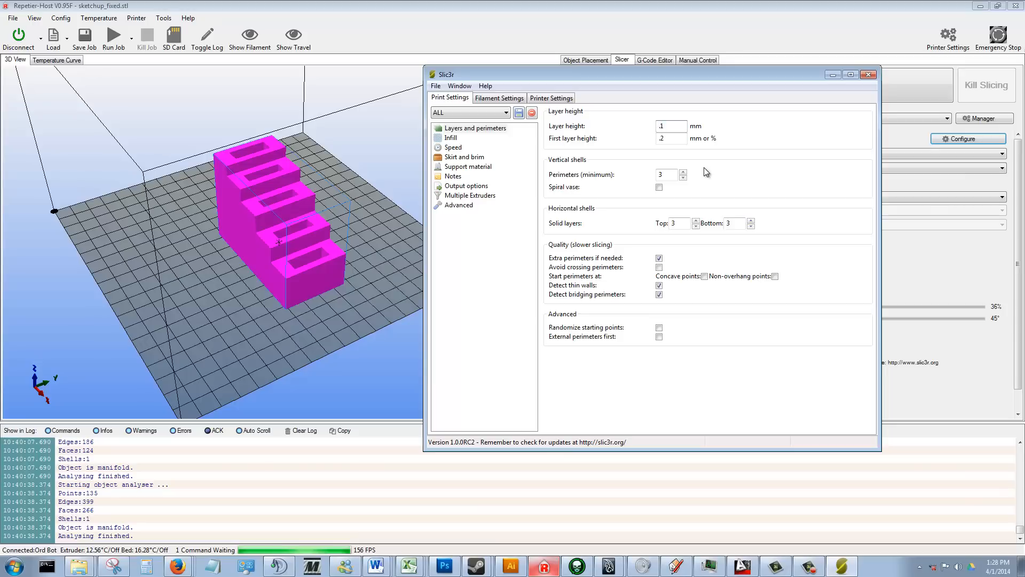
Step: Read the explanation of the layer height option in the Slic3r print settings
mouse_move(676, 126)
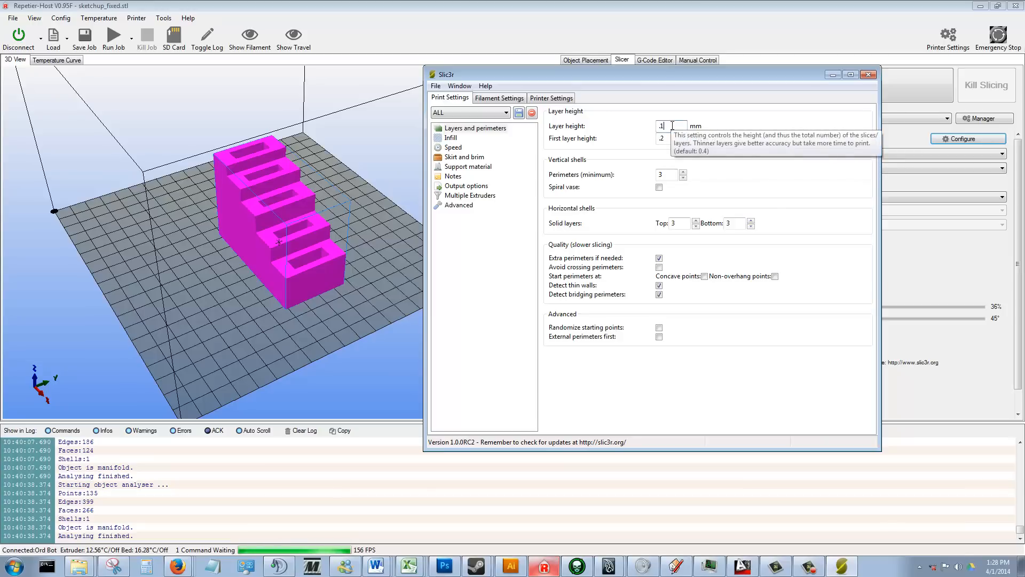
left_click_drag(683, 72, 585, 73)
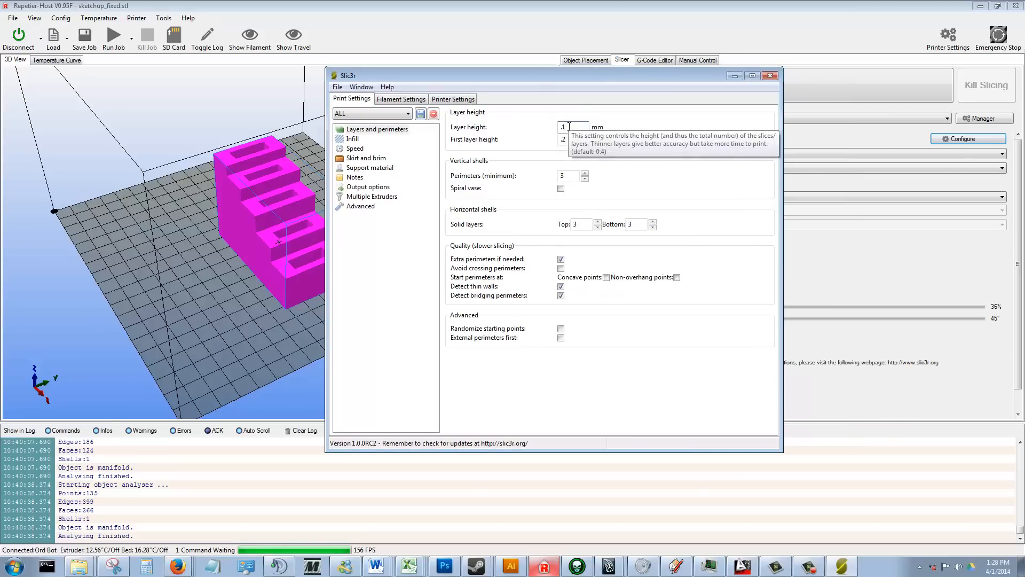
left_click(569, 127)
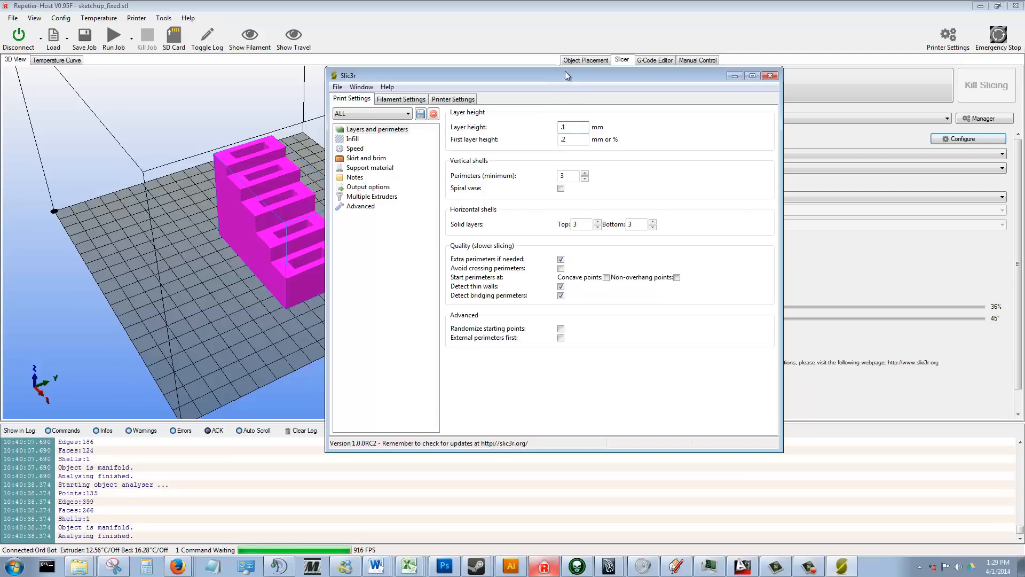
left_click_drag(566, 74, 402, 64)
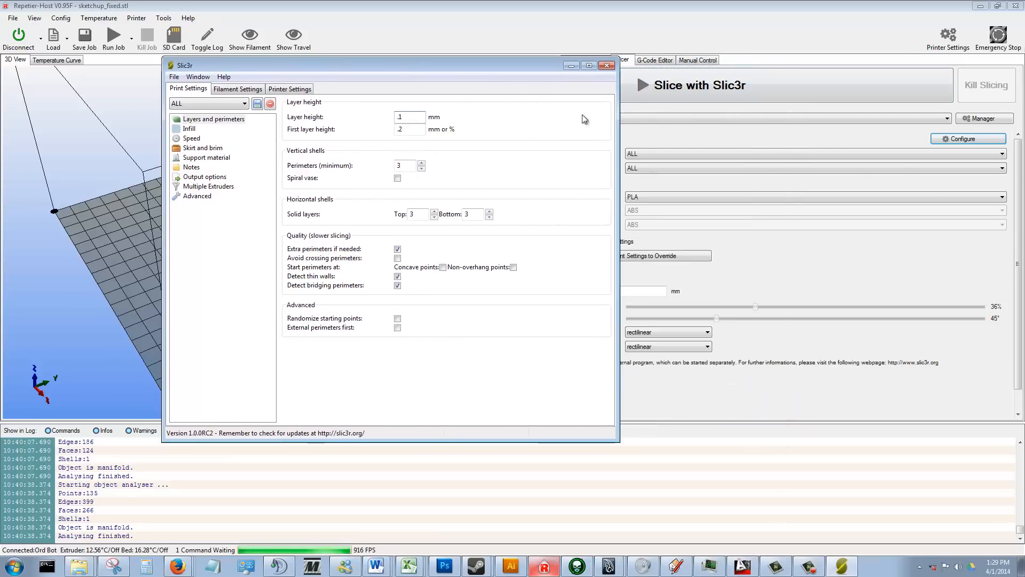
Step: Set both the fill pattern and the top/bottom fill pattern to rectilinear in the Slic3r infill settings
mouse_move(398, 263)
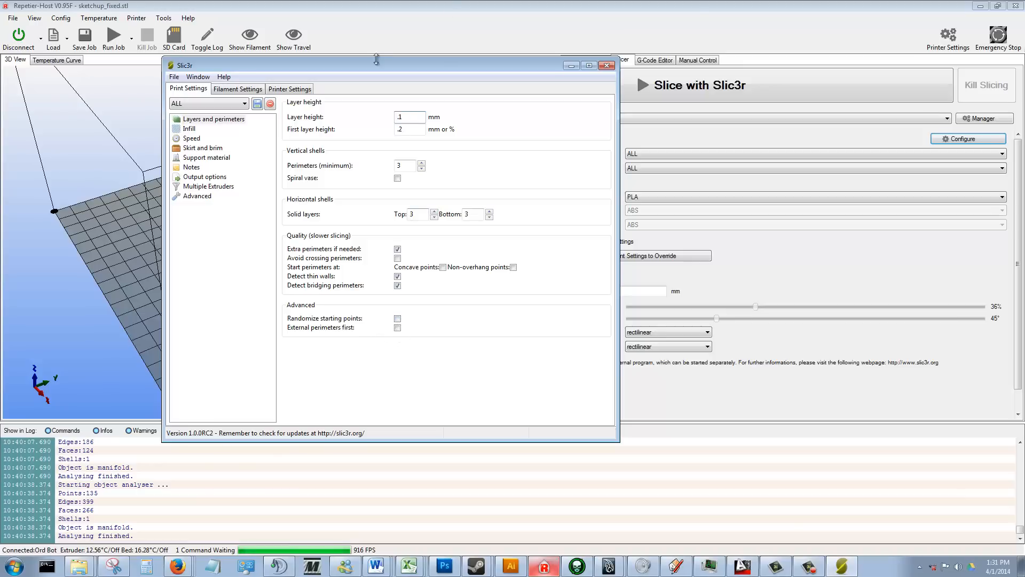
left_click_drag(412, 59, 693, 32)
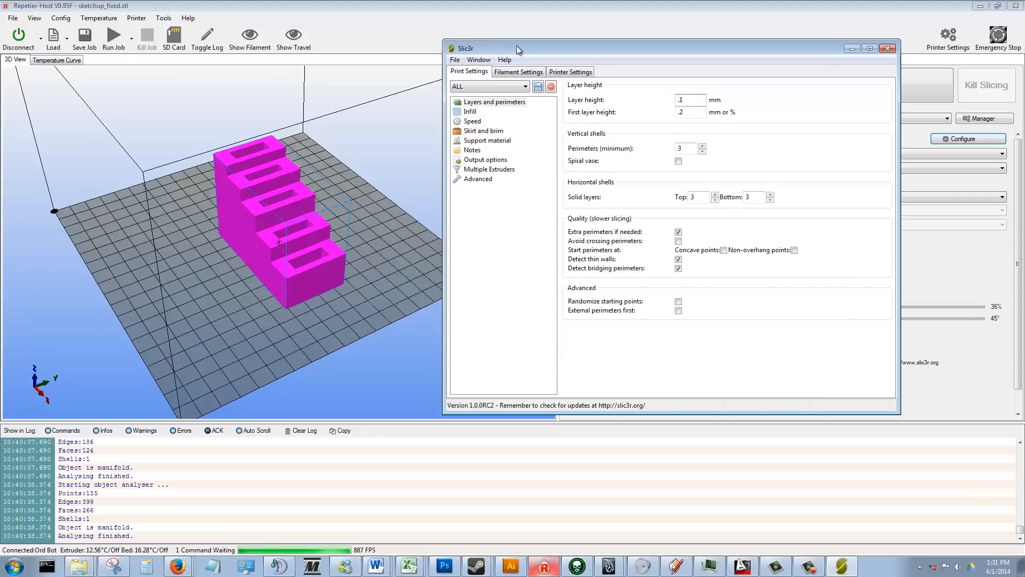
left_click_drag(518, 39, 404, 66)
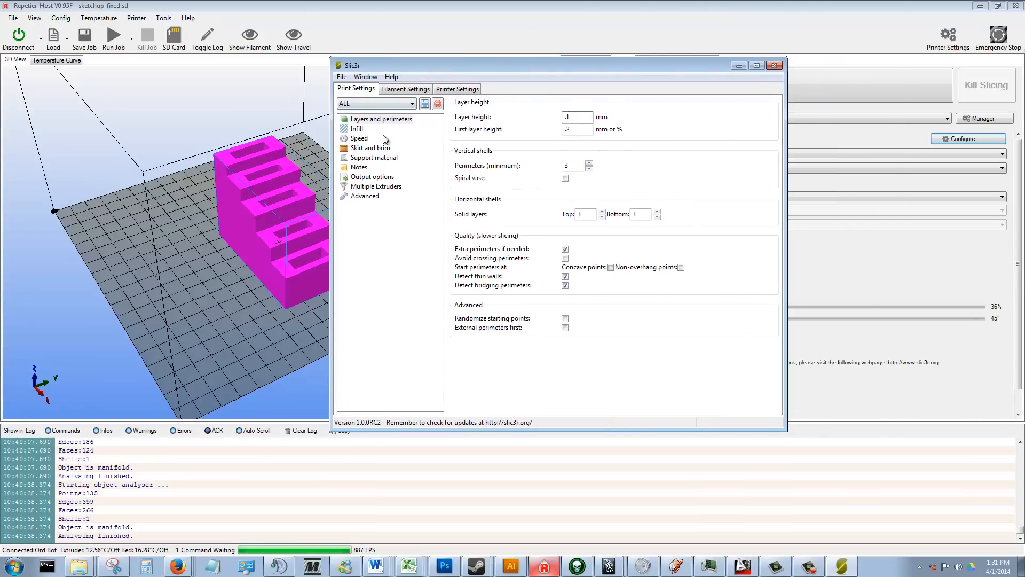
left_click(358, 128)
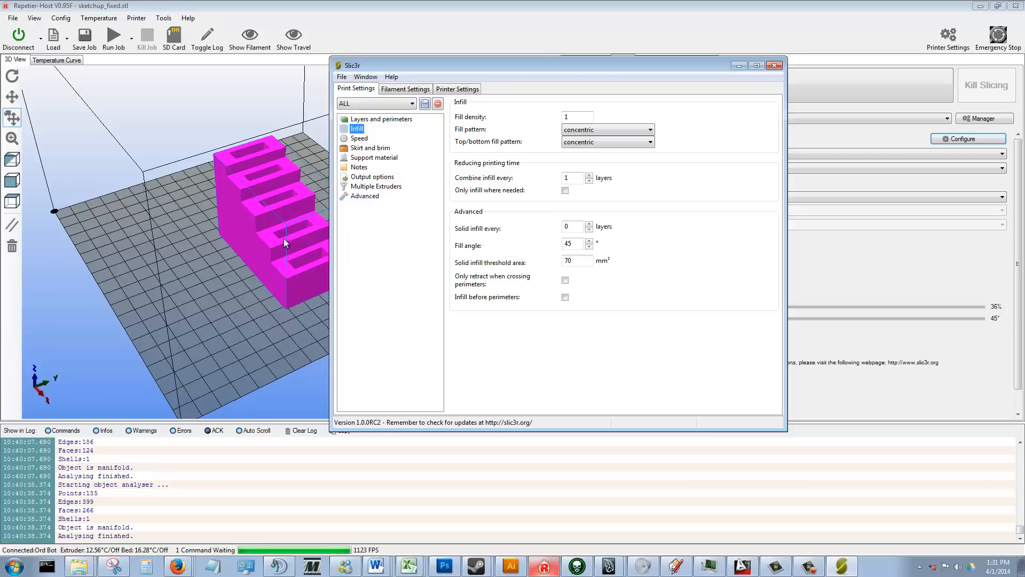
left_click(590, 130)
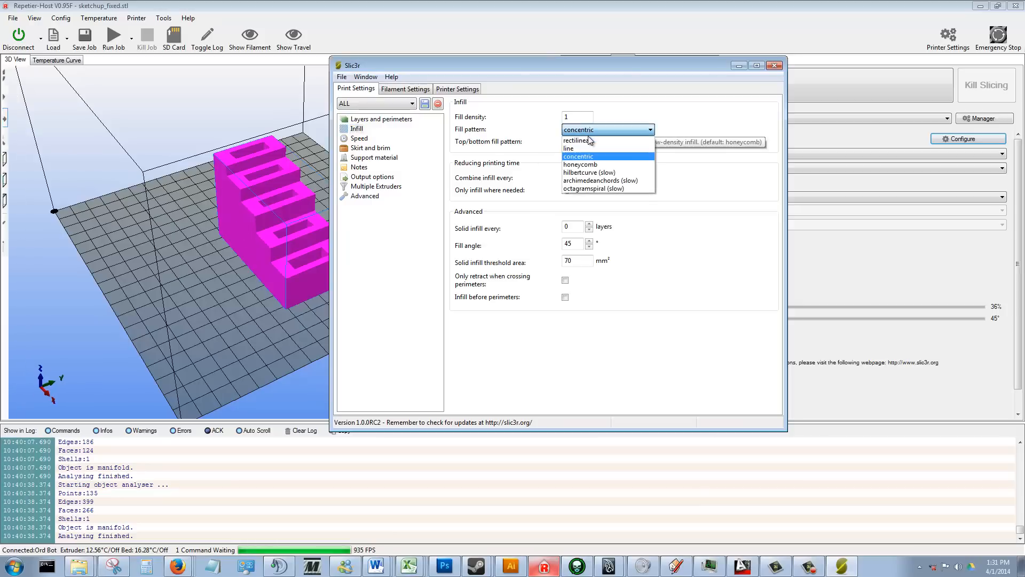
left_click(591, 143)
left_click(585, 144)
left_click(580, 152)
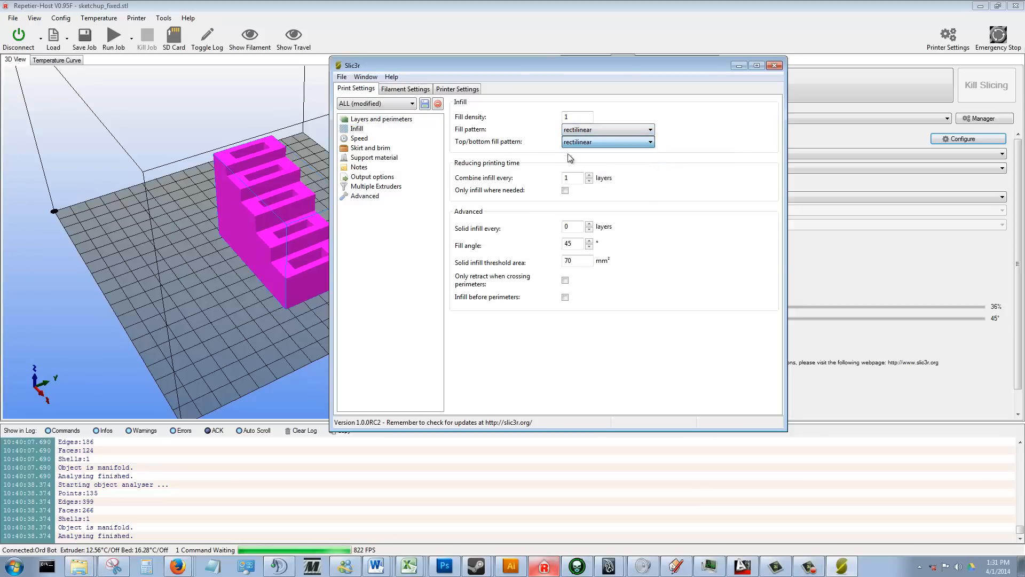
Step: Set the fill density to .5 and save the changes to the ALL print profile
double_click(574, 117)
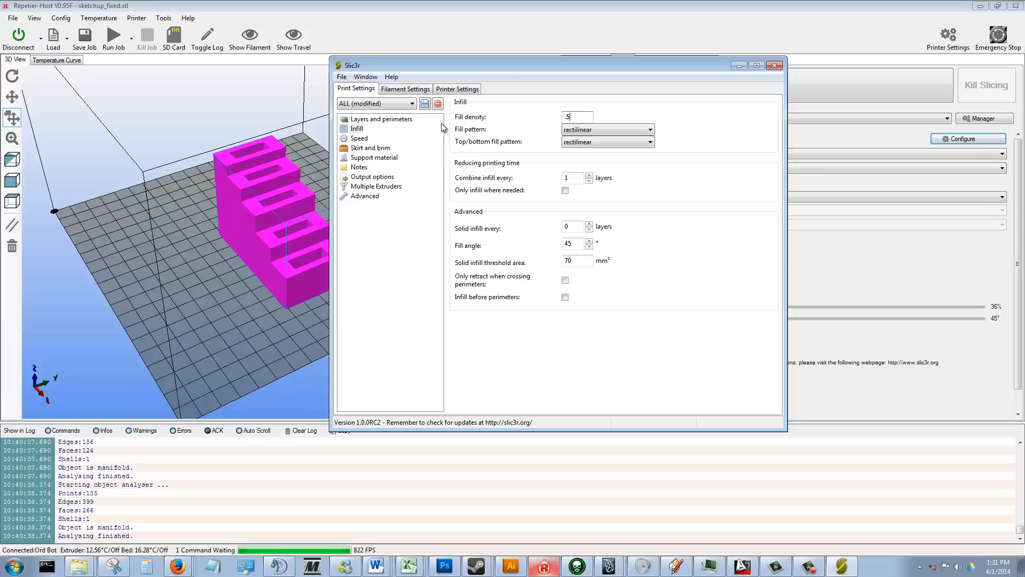
left_click_drag(437, 63, 293, 72)
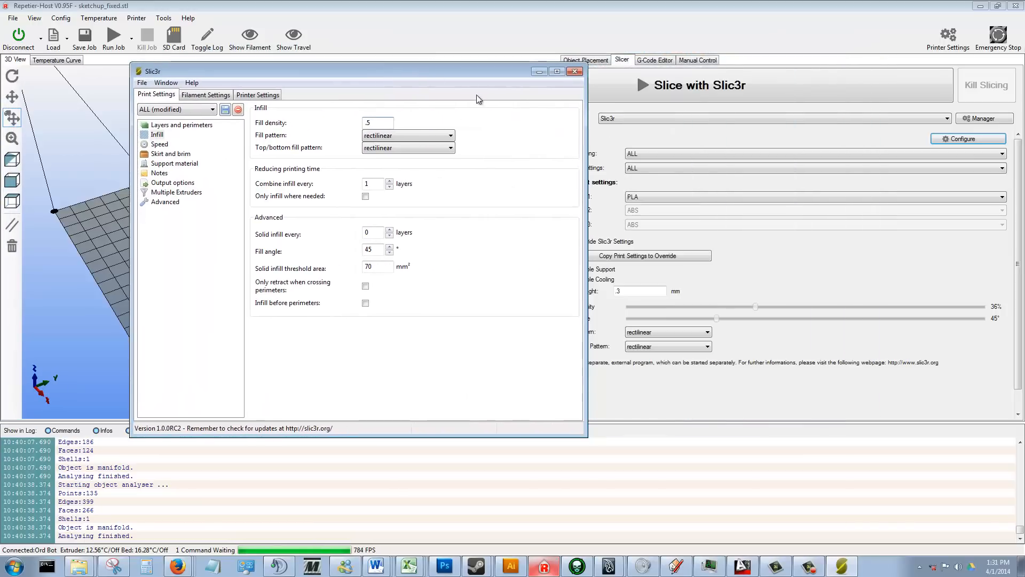
left_click(225, 109)
left_click(202, 158)
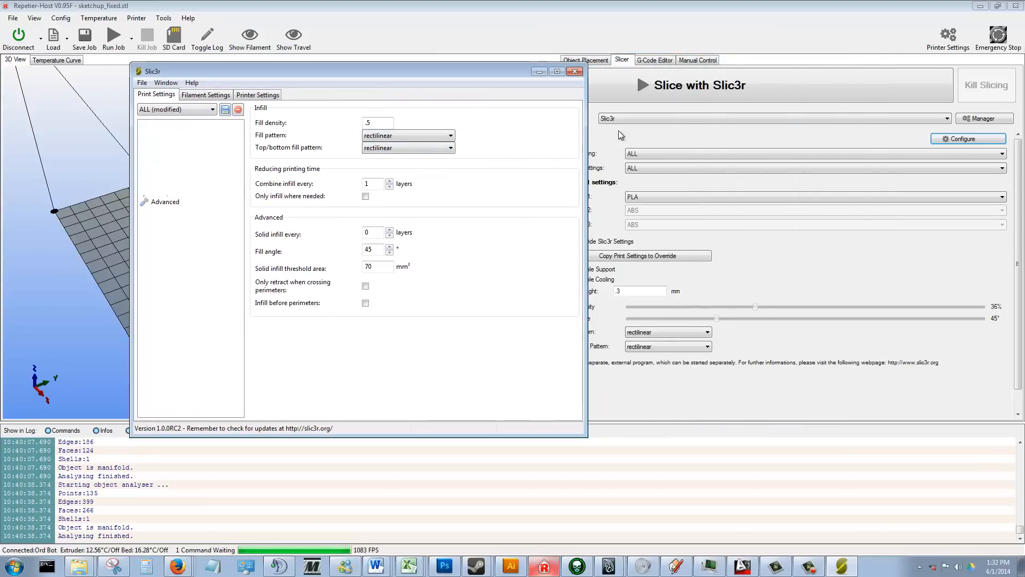
Step: Slice the staircase model with Slic3r, with the Override Slic3r Settings option turned off
left_click(689, 87)
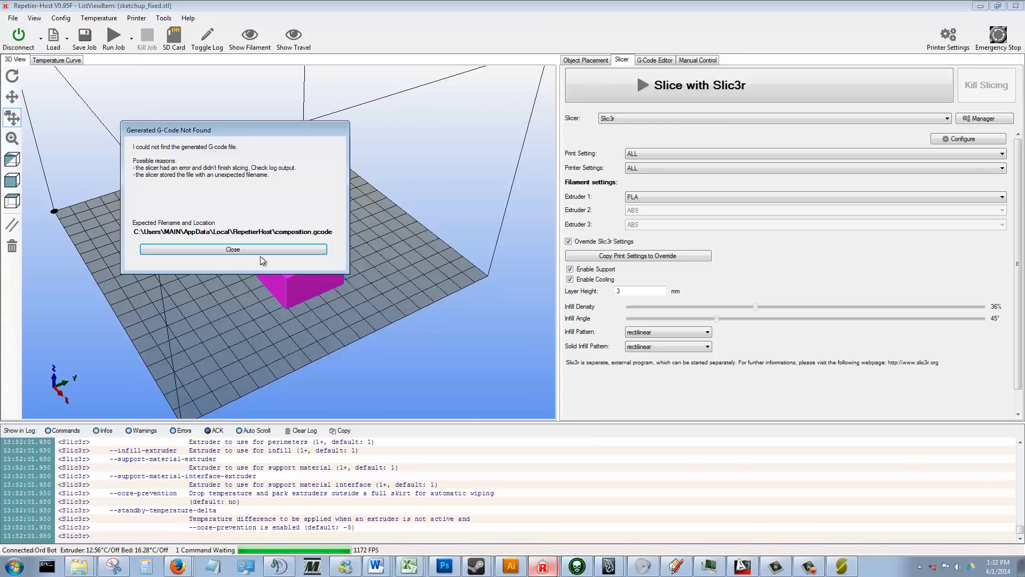
left_click(259, 247)
left_click(568, 241)
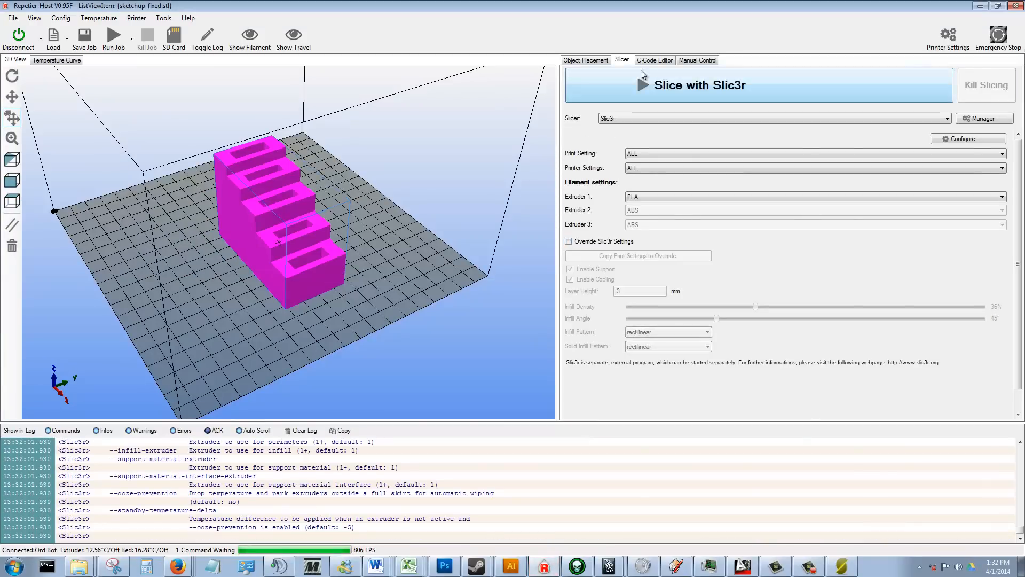
left_click(640, 75)
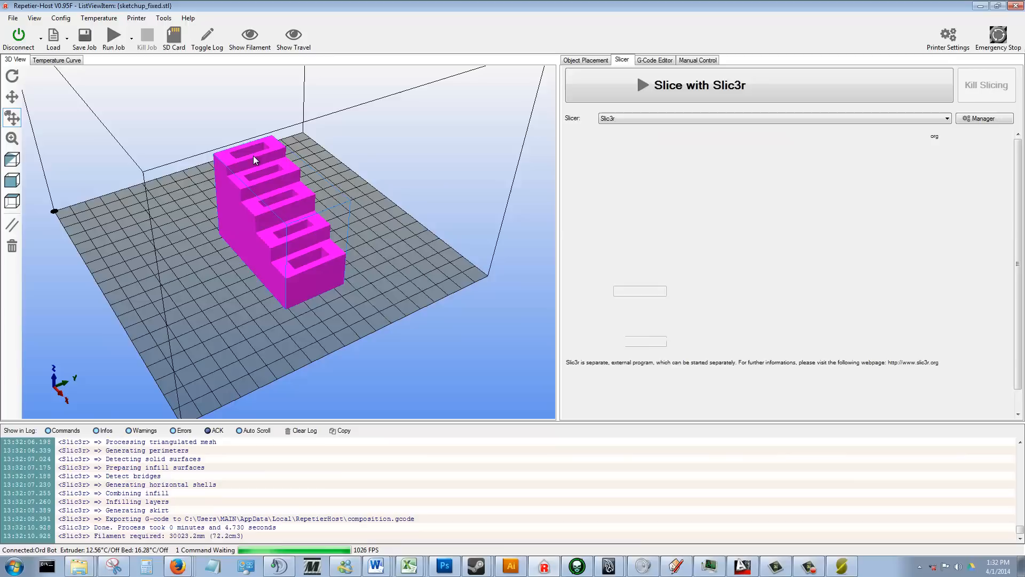
Step: Look through the generated G-code for the staircase model
scroll(808, 261, "down", 20)
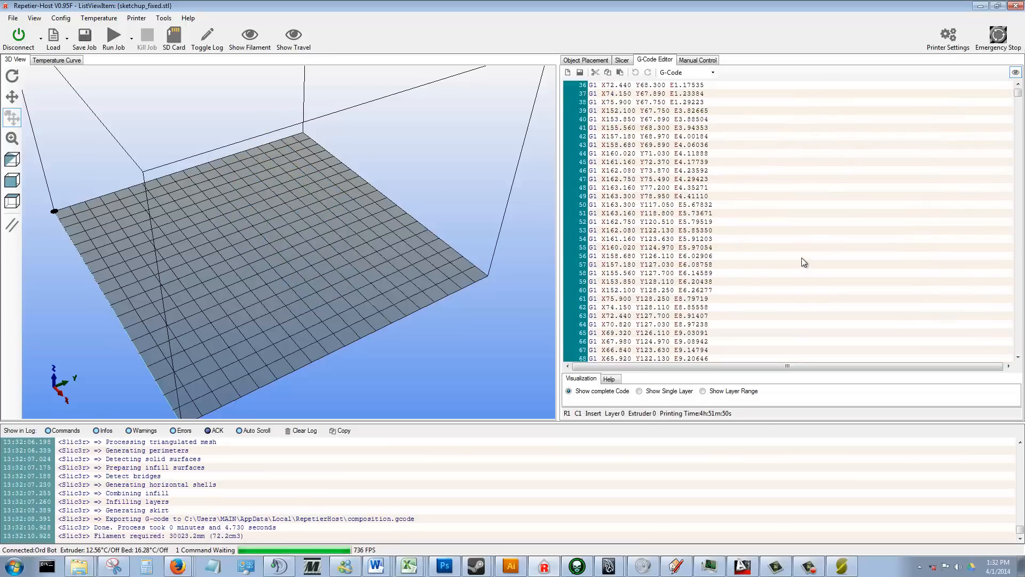
scroll(678, 251, "down", 17)
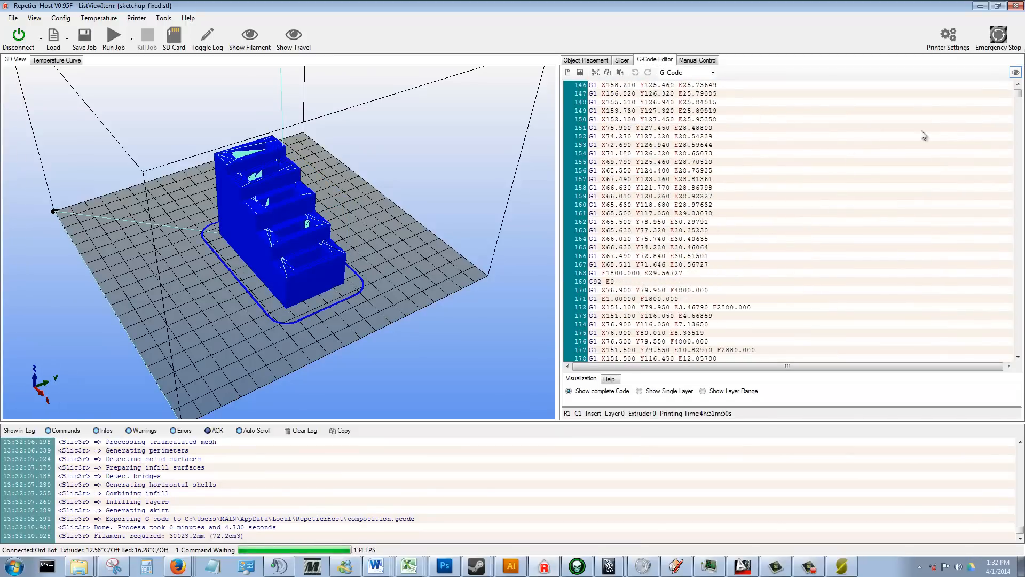
mouse_move(1017, 94)
left_mouse_down()
mouse_move(1018, 346)
mouse_move(1018, 93)
left_mouse_up()
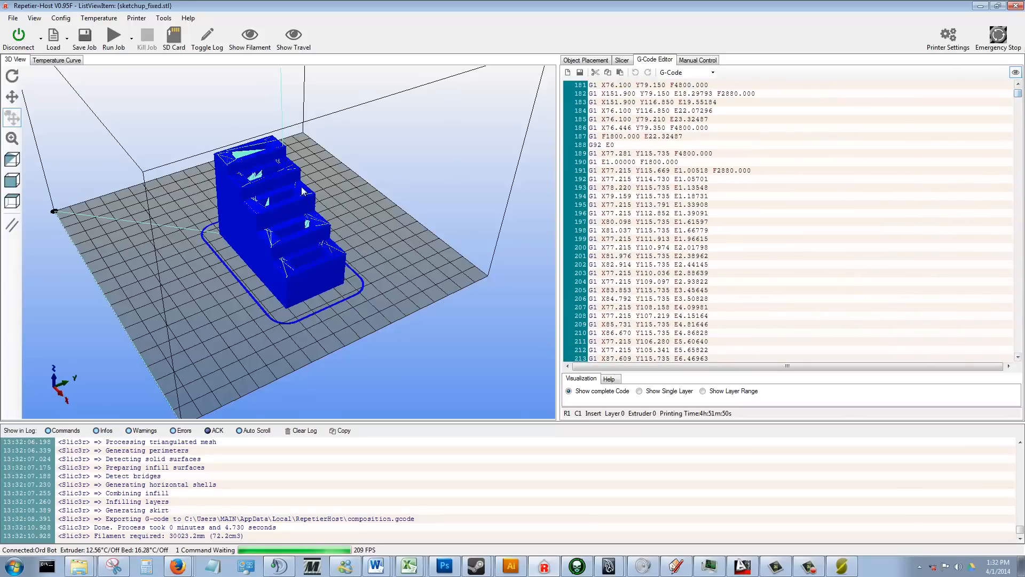
Step: Examine the infill lines, perimeters and pocket floors of the sliced staircase from close up and from above
scroll(238, 168, "up", 10)
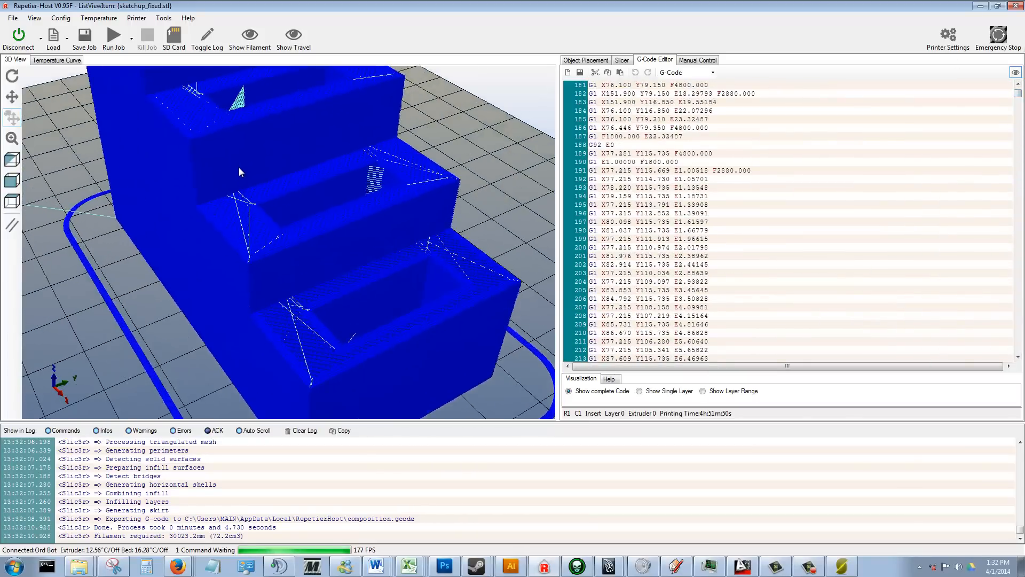
scroll(236, 168, "up", 5)
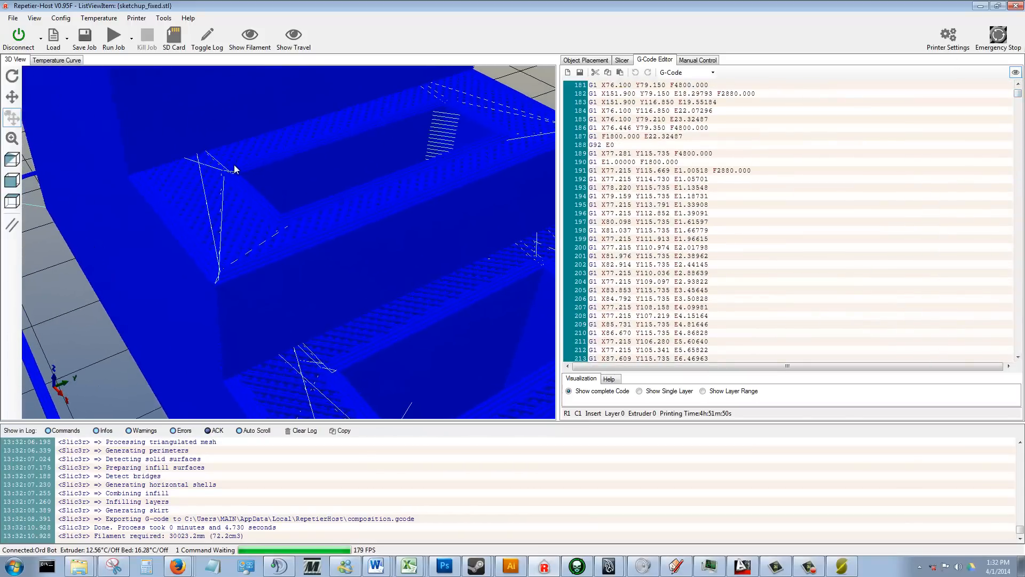
left_click(12, 76)
left_click_drag(243, 170, 220, 186)
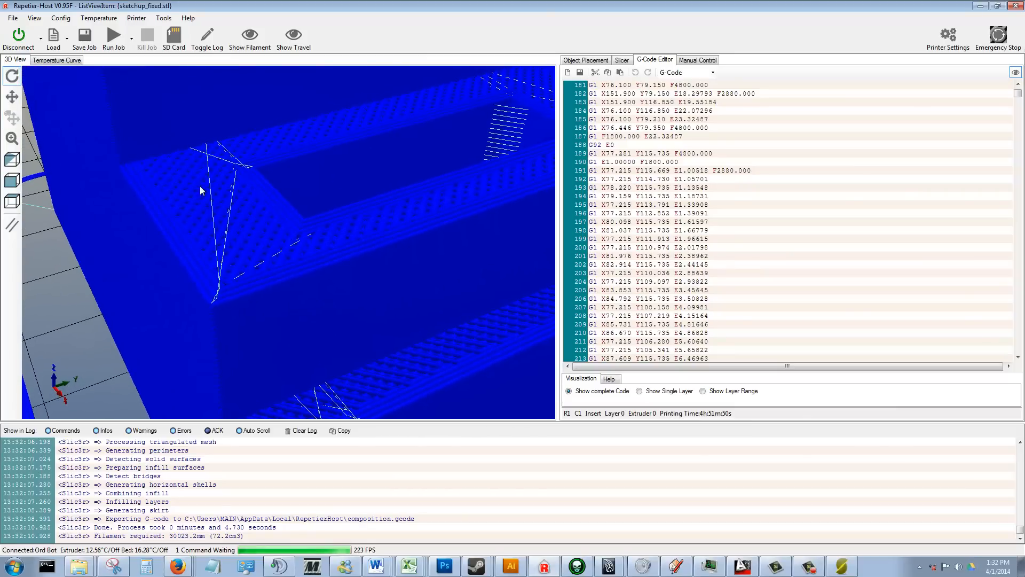
scroll(187, 167, "up", 6)
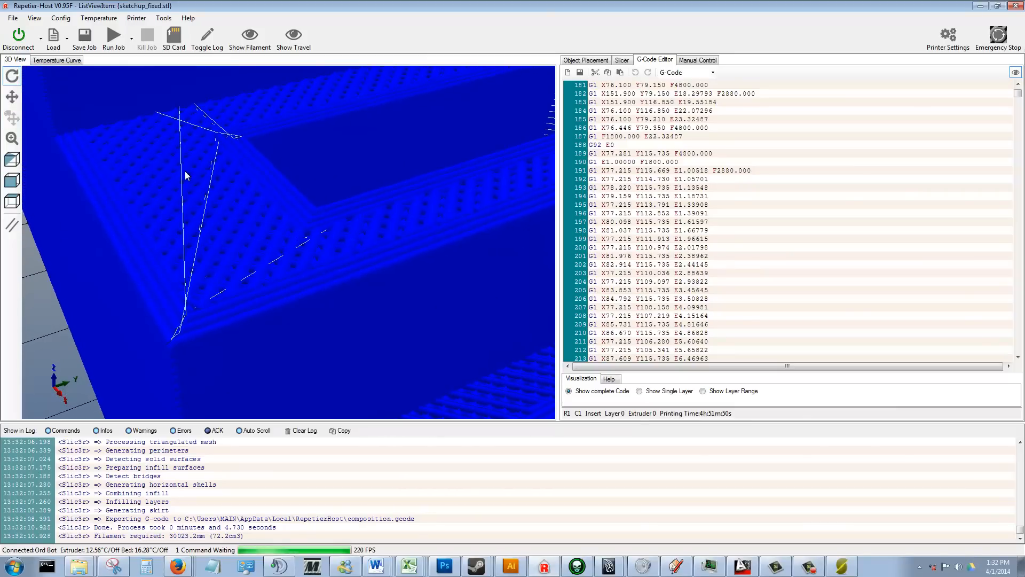
left_click_drag(186, 175, 331, 235)
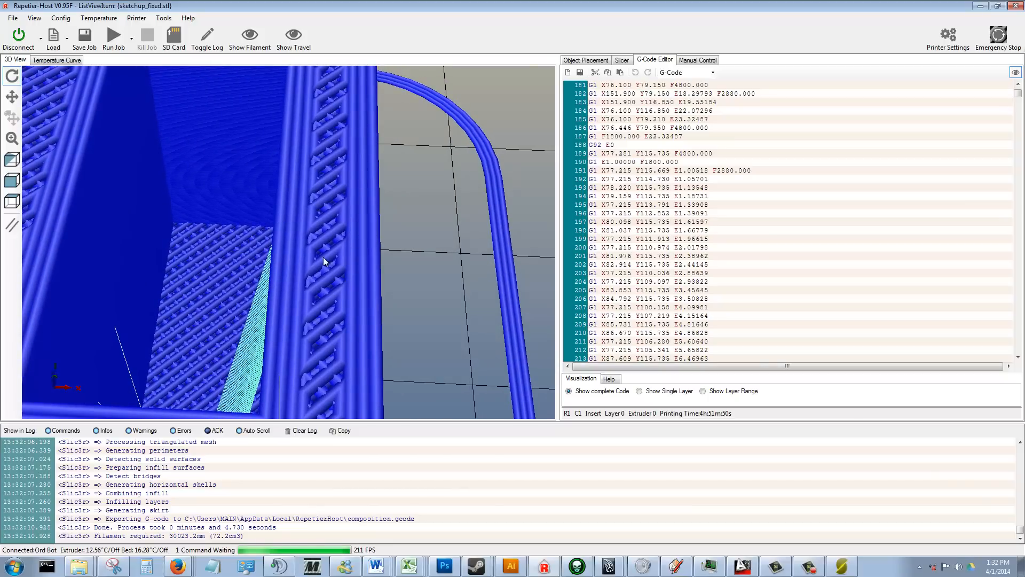
left_click(622, 61)
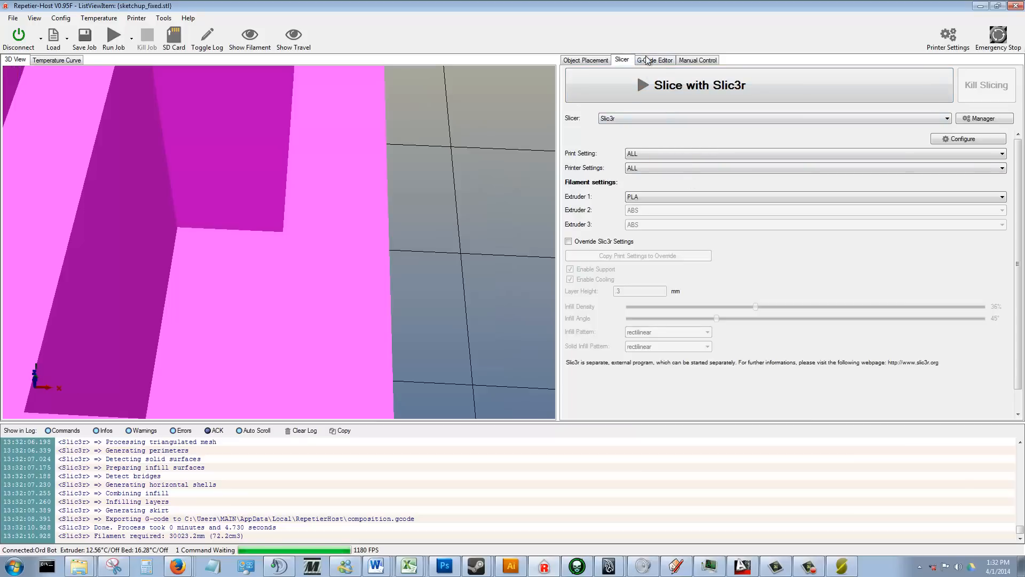
left_click(669, 61)
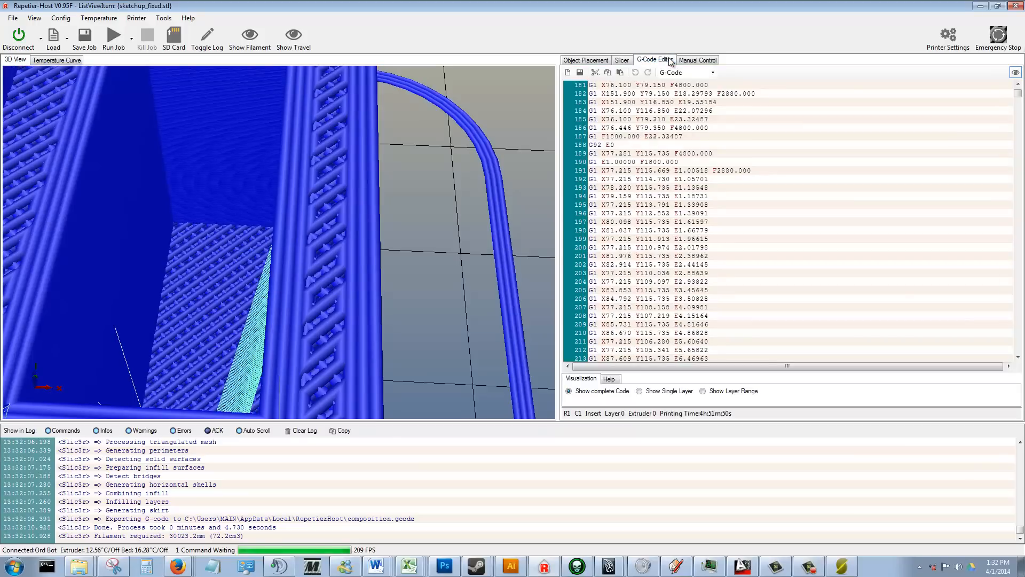
Step: Compare the Slic3r infill settings with the infill visible on the staircase's steps in the toolpath preview
left_click(843, 565)
left_click_drag(365, 74, 777, 58)
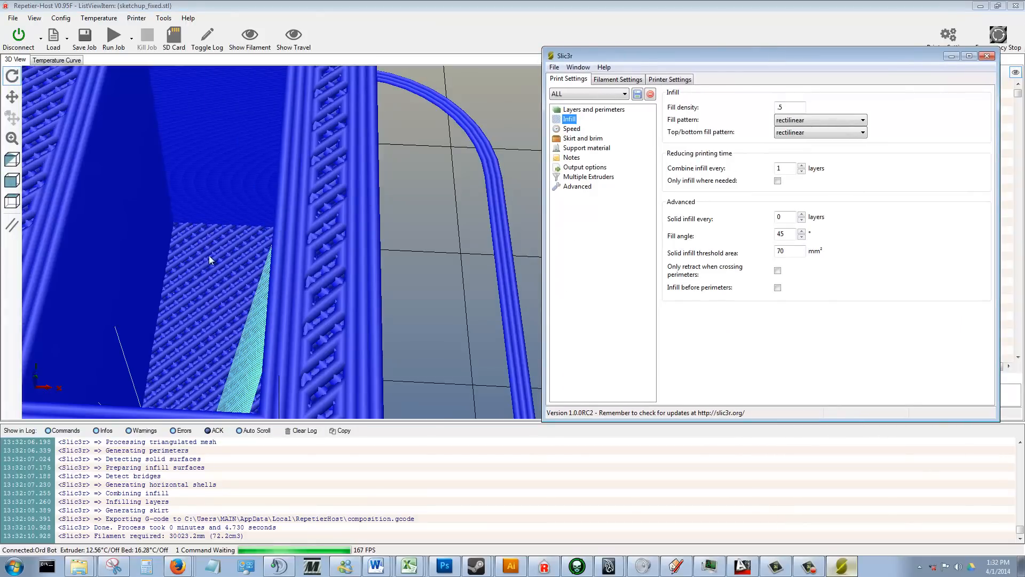
left_click(82, 193)
scroll(81, 192, "down", 3)
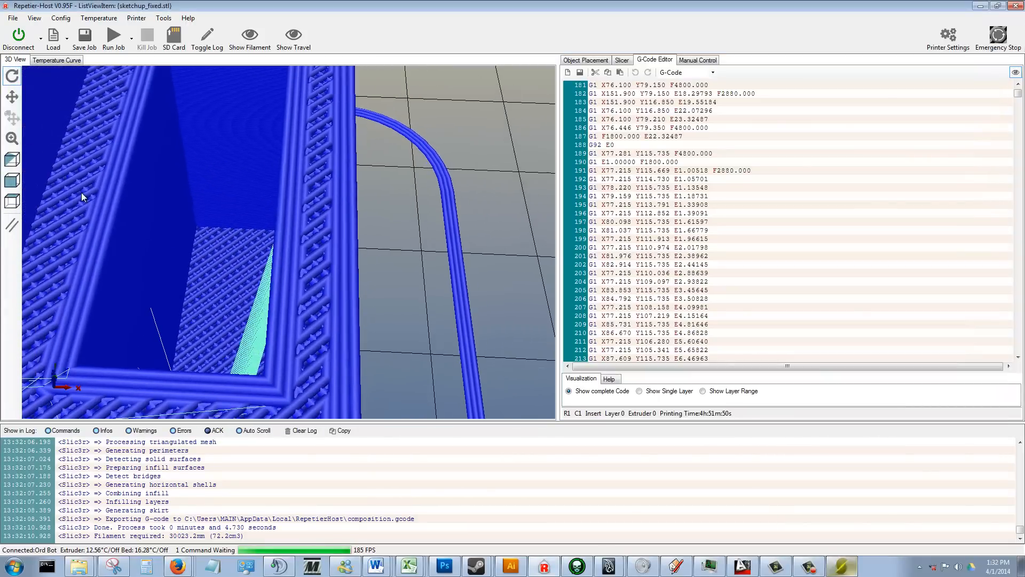
scroll(110, 278, "down", 5)
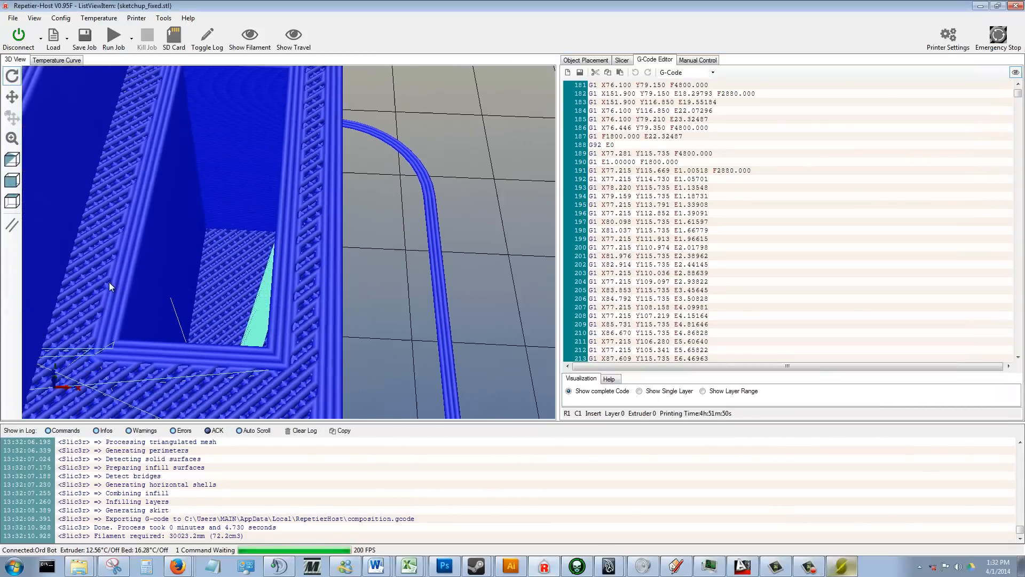
scroll(109, 281, "down", 5)
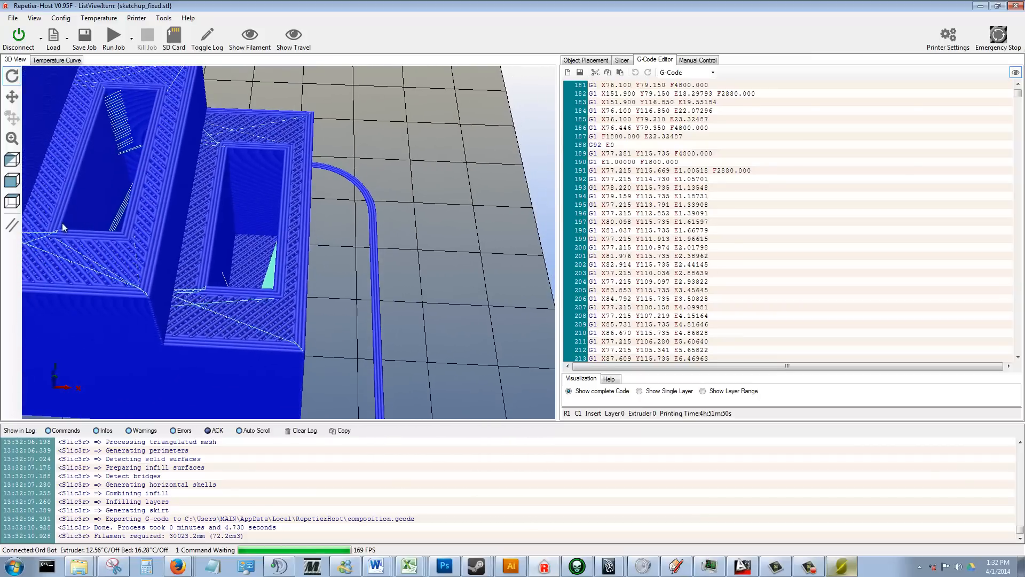
Step: Set the Slic3r fill density to 1 and save it to the ALL print profile
left_click(842, 566)
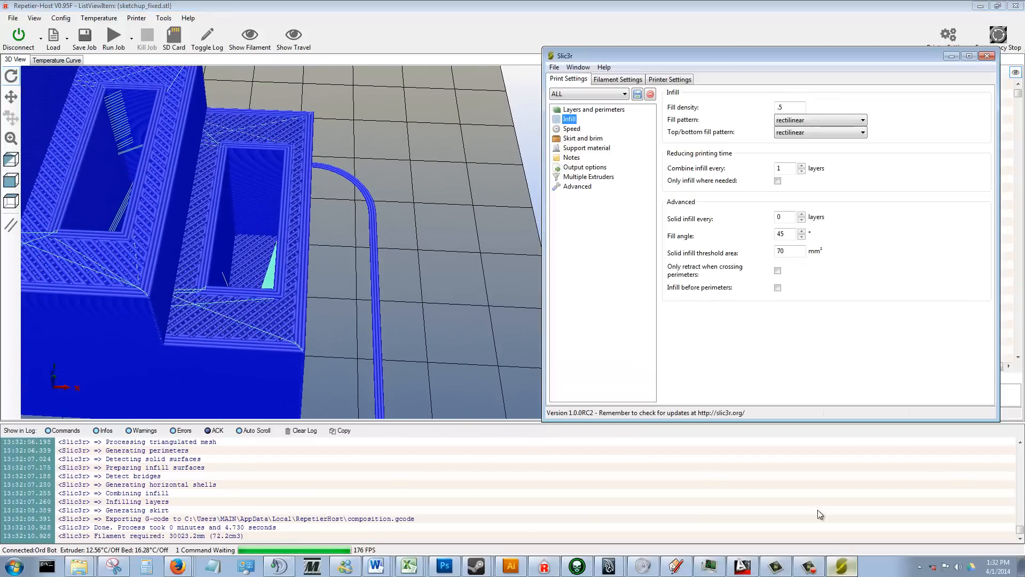
left_click_drag(823, 50, 658, 42)
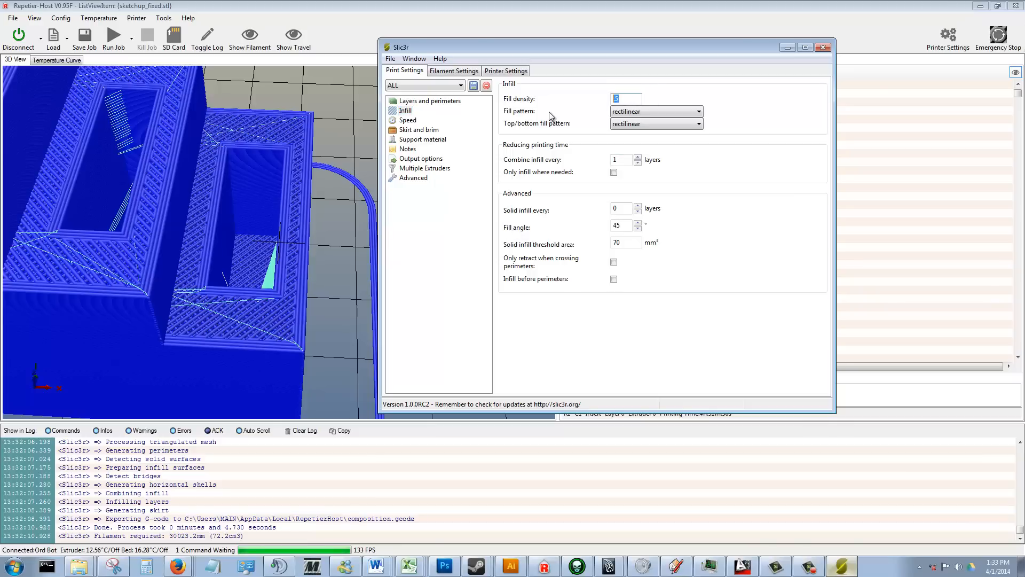
type("1")
left_click(473, 86)
left_click(450, 134)
Step: Slice the staircase model again with the updated fill density
left_click_drag(545, 50, 428, 66)
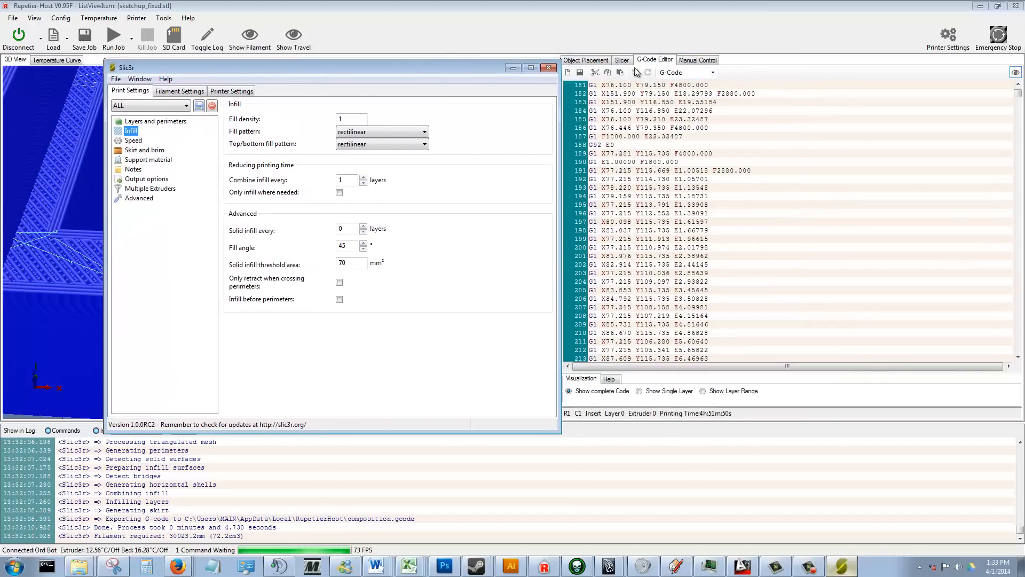
left_click(623, 59)
left_click(628, 85)
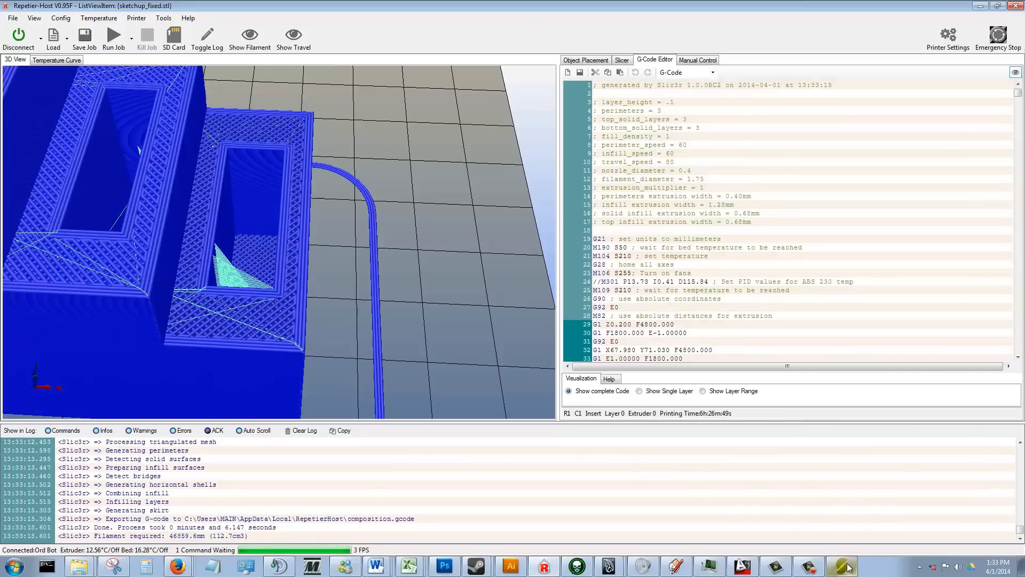
Step: Set both the fill pattern and the top/bottom fill pattern to concentric and save the ALL print profile
left_click(844, 566)
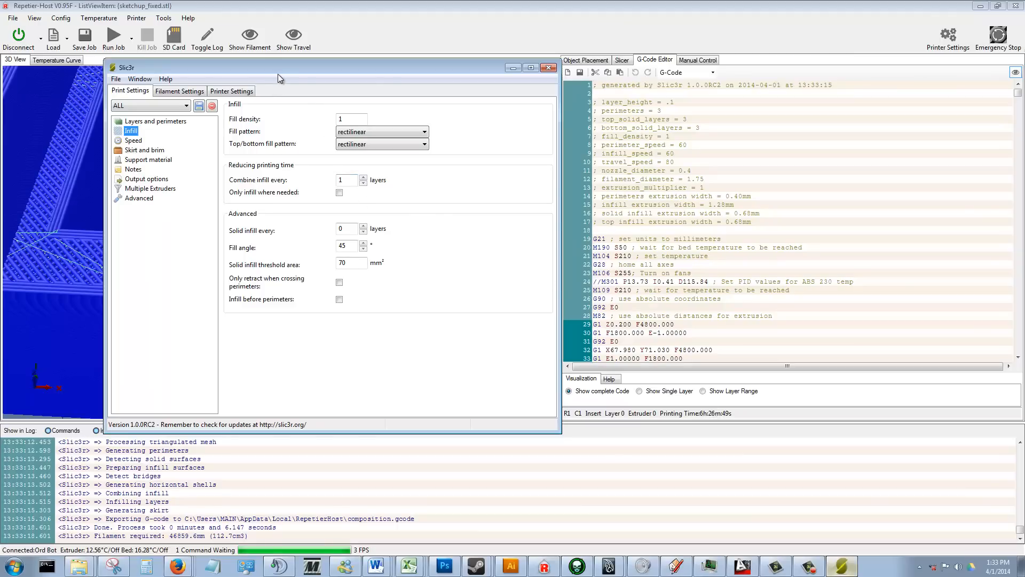
left_click_drag(278, 75, 416, 71)
left_click(500, 132)
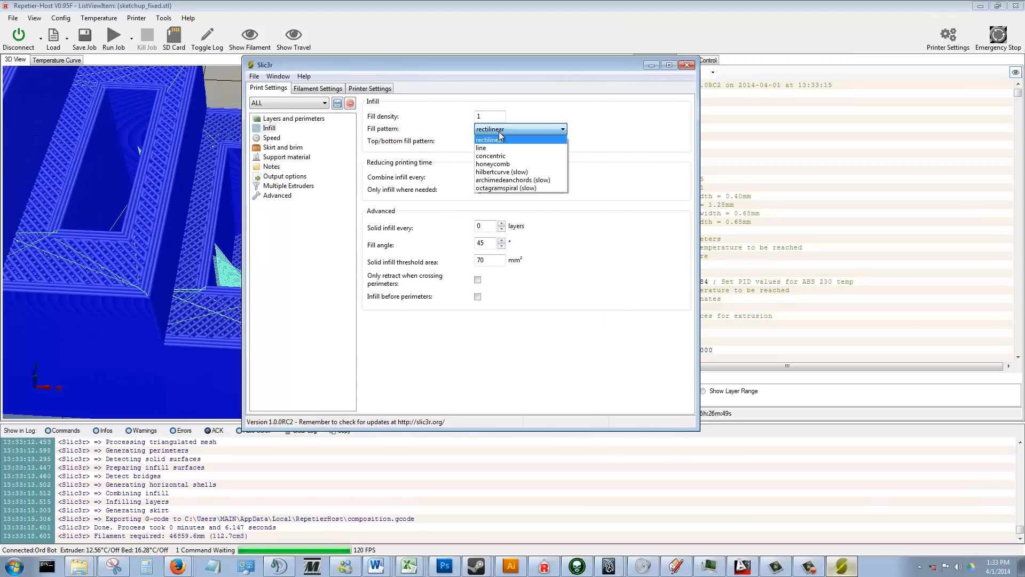
left_click(494, 155)
left_click(497, 141)
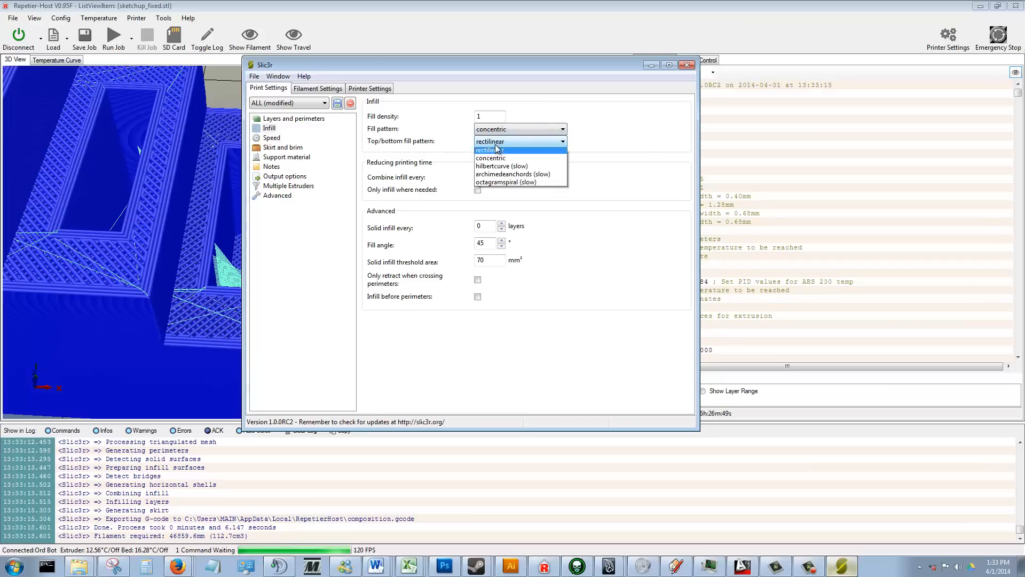
left_click(492, 158)
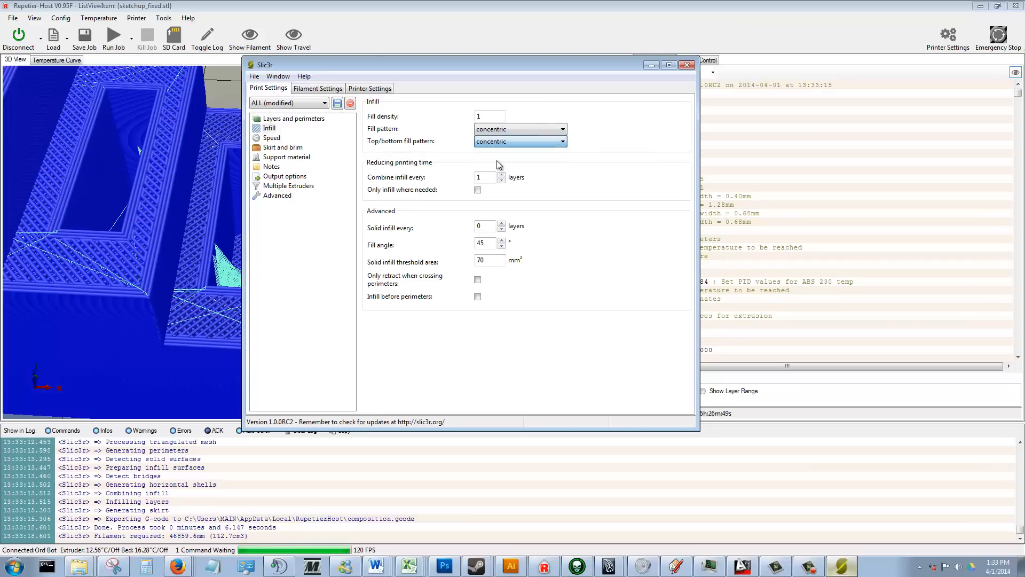
left_click(339, 105)
left_click(318, 151)
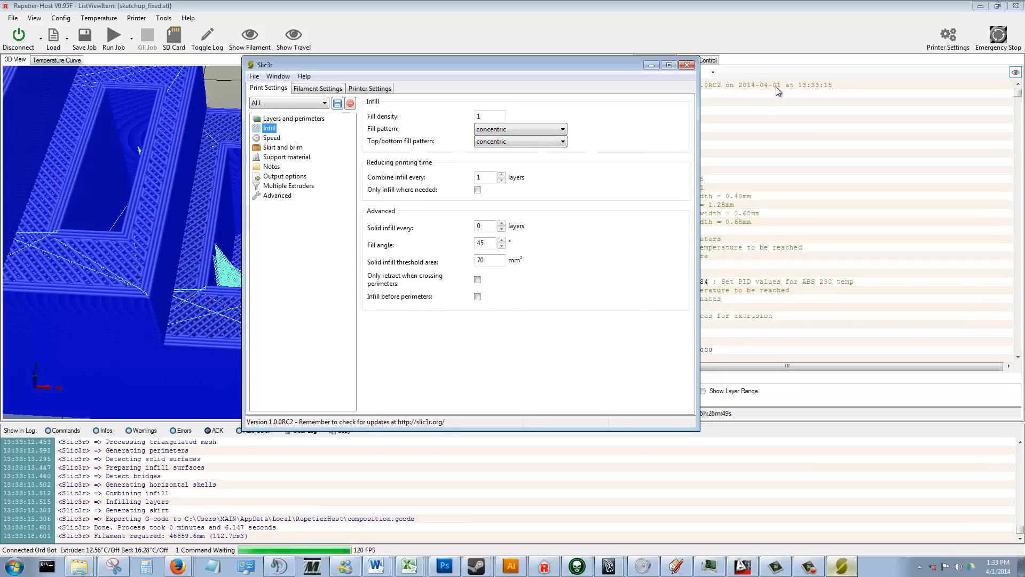
Step: Slice the staircase model again with the concentric fill patterns
left_click(686, 65)
left_click(623, 60)
left_click(633, 90)
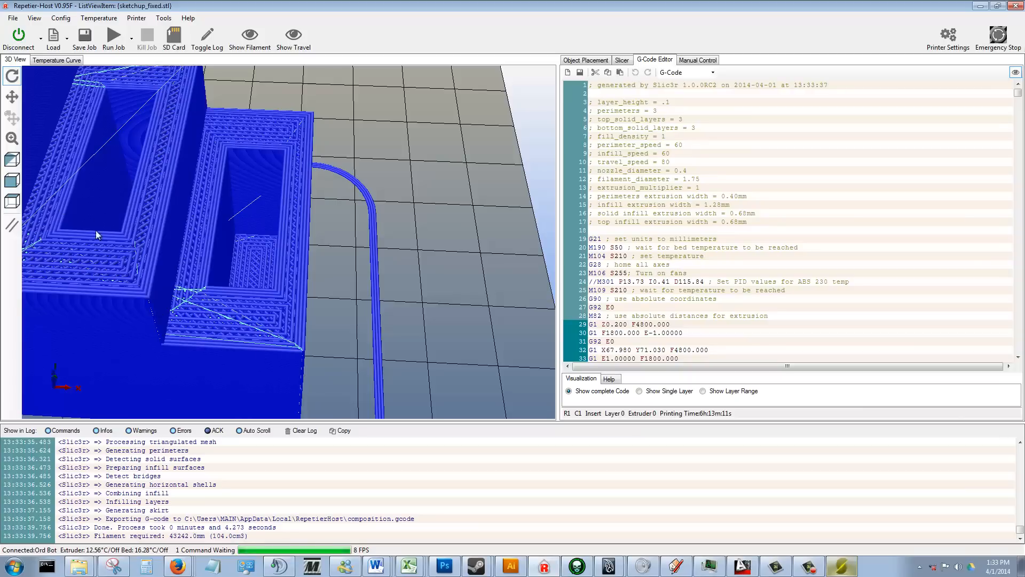
Step: Inspect the concentric infill on the lower steps of the staircase in the toolpath preview
scroll(79, 240, "up", 5)
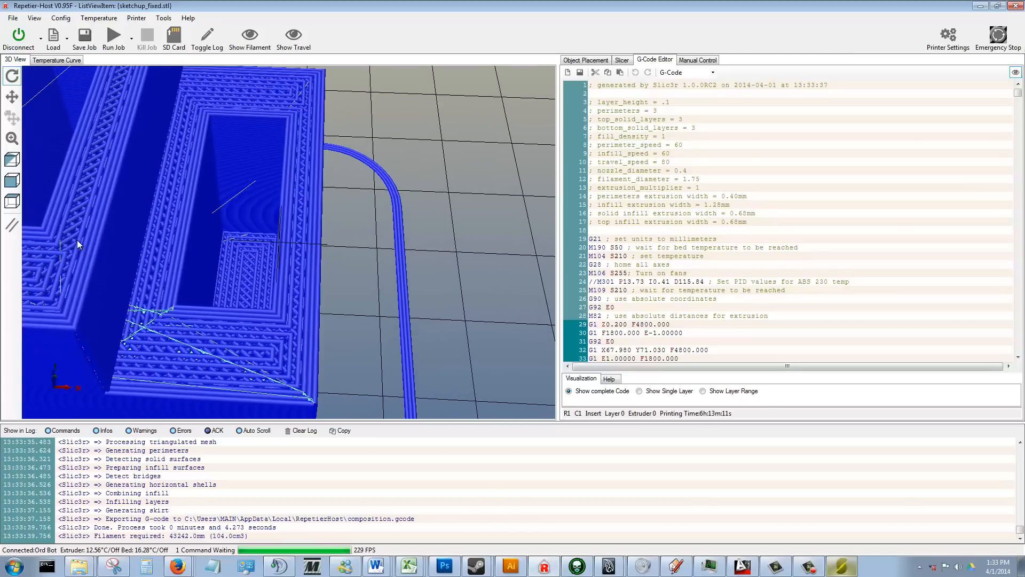
left_click_drag(162, 251, 308, 322)
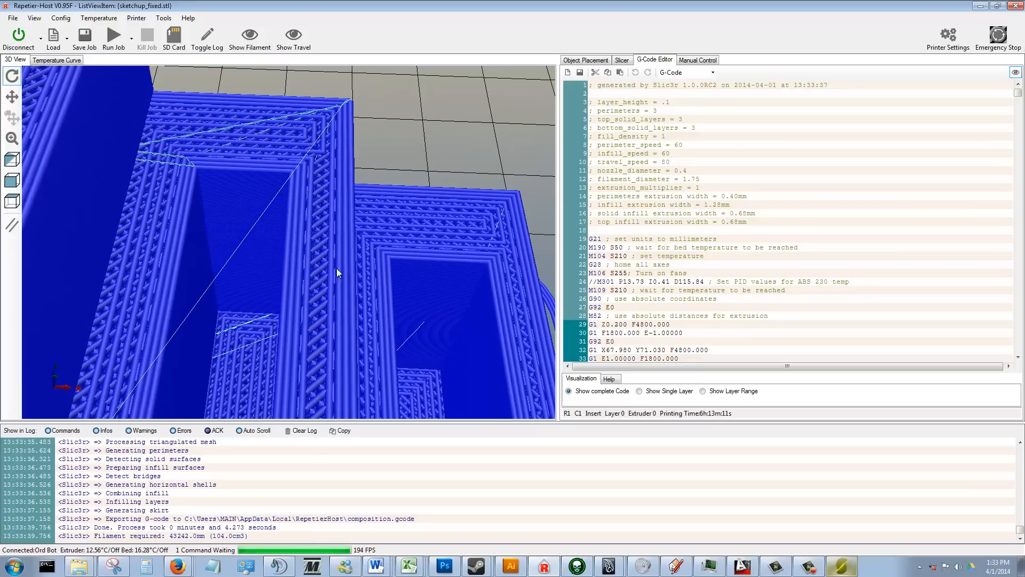
left_click_drag(336, 268, 363, 328)
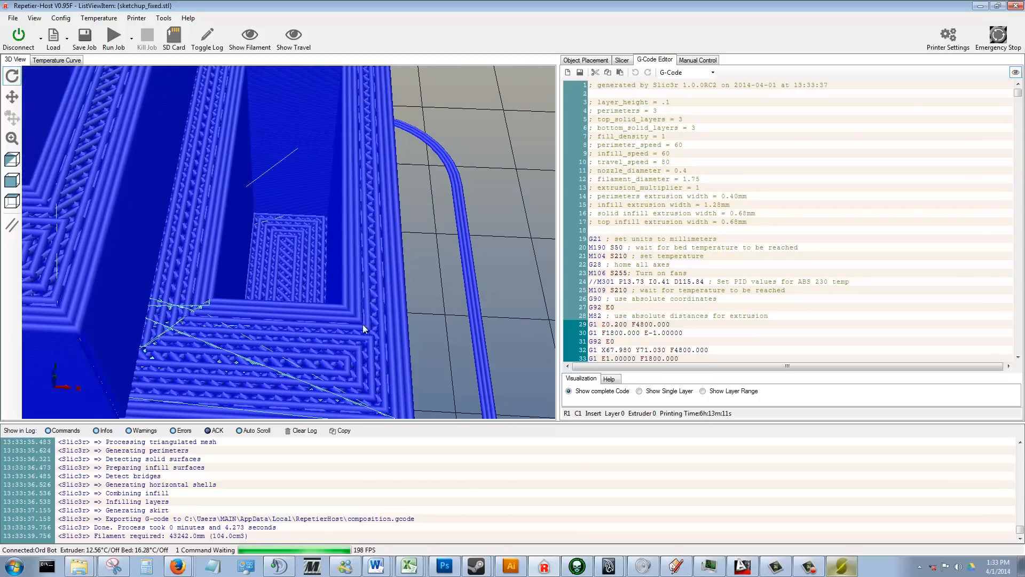
left_click_drag(364, 220, 356, 293)
Step: Review the Slic3r speed settings and the skirt and brim settings of the ALL print profile
left_click(842, 567)
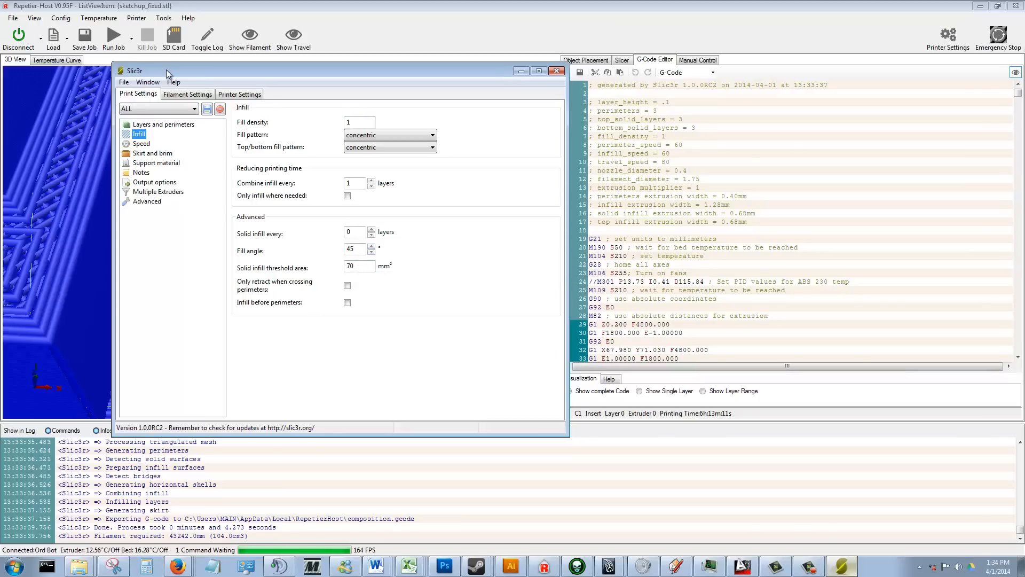
left_click_drag(165, 70, 259, 108)
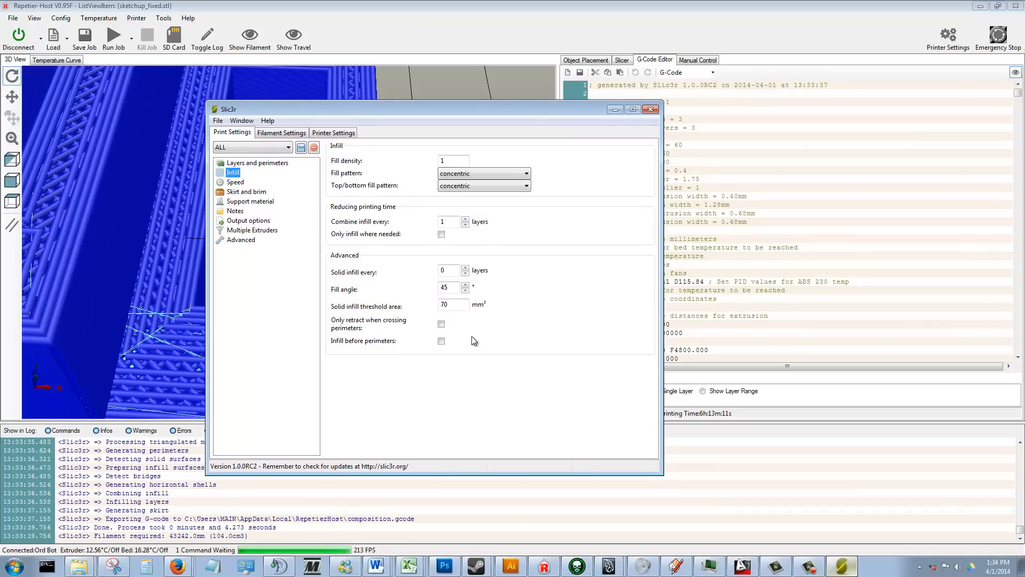
left_click(260, 183)
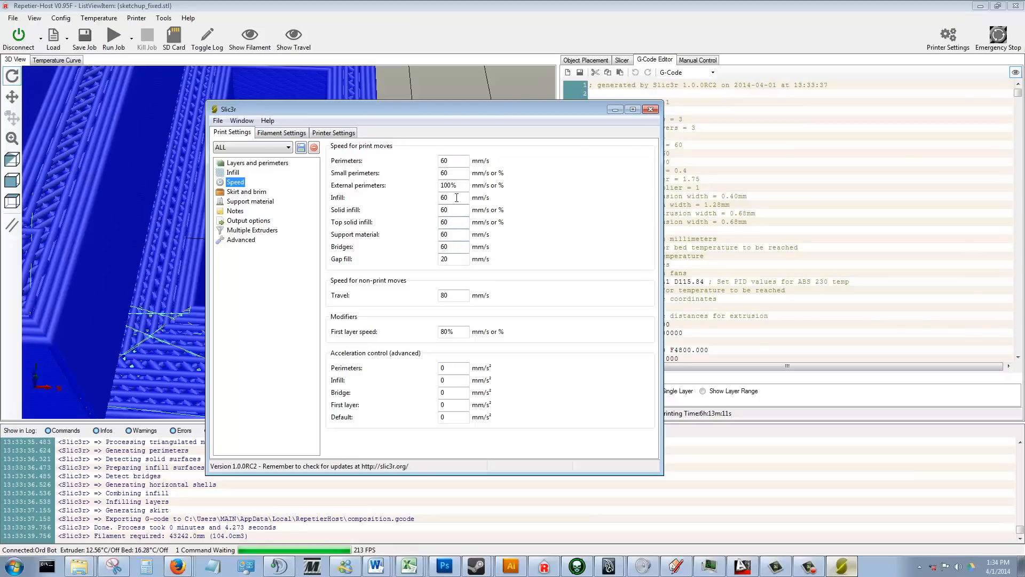
mouse_move(447, 171)
left_click(243, 192)
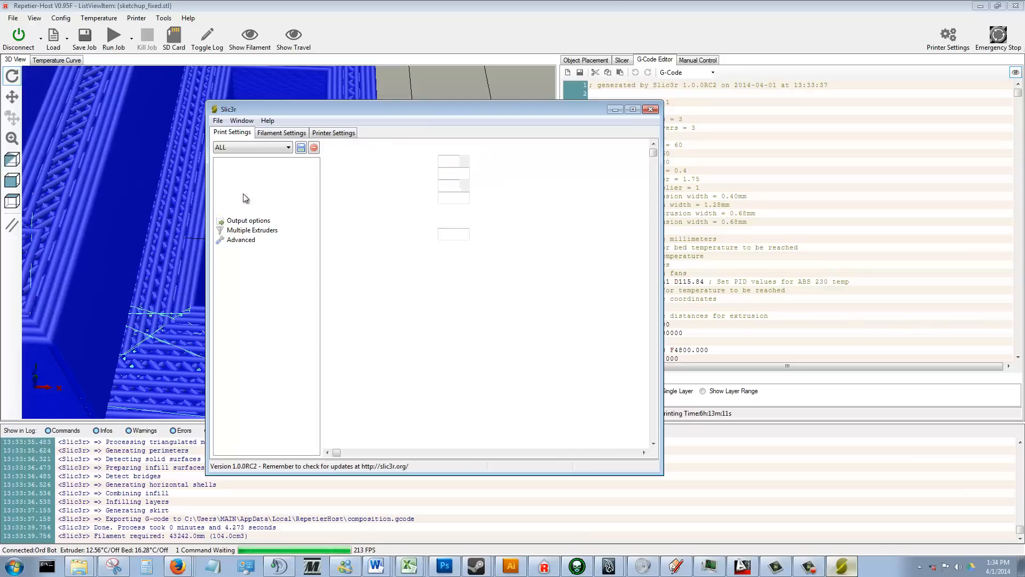
Step: Examine the skirt printed around the base of the staircase in the toolpath preview
left_click(165, 229)
scroll(207, 259, "down", 5)
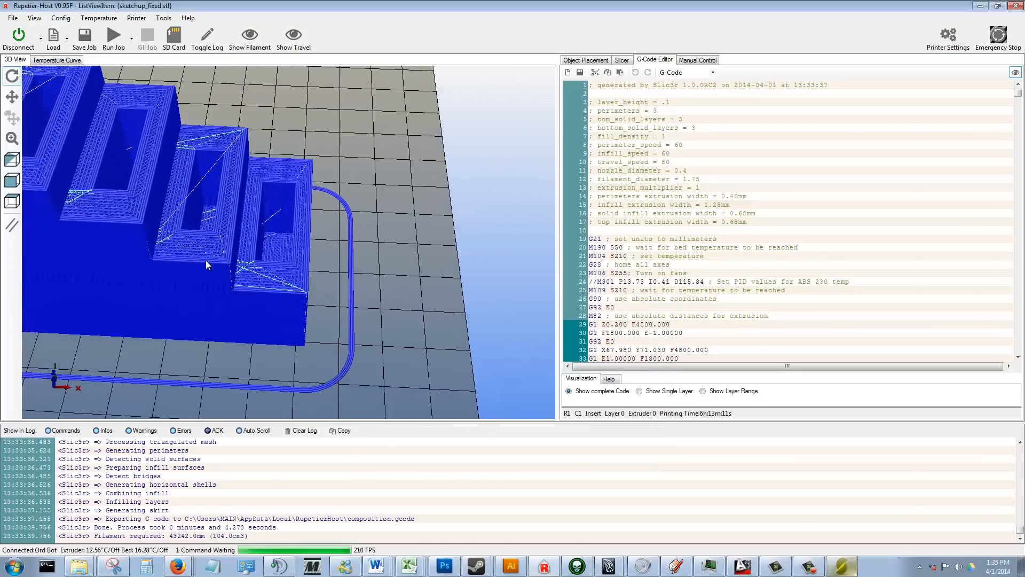
scroll(206, 261, "down", 3)
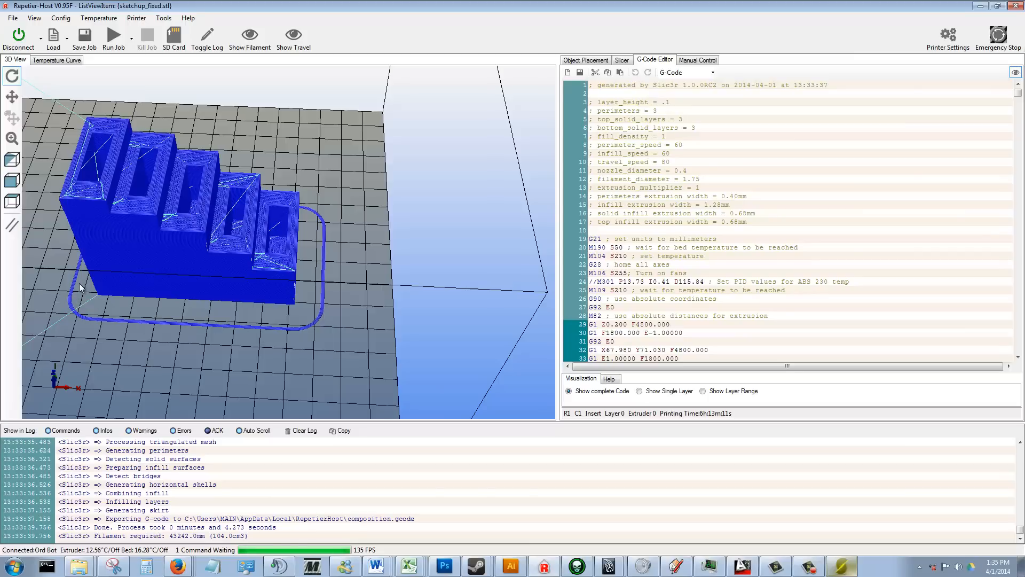
scroll(307, 363, "up", 5)
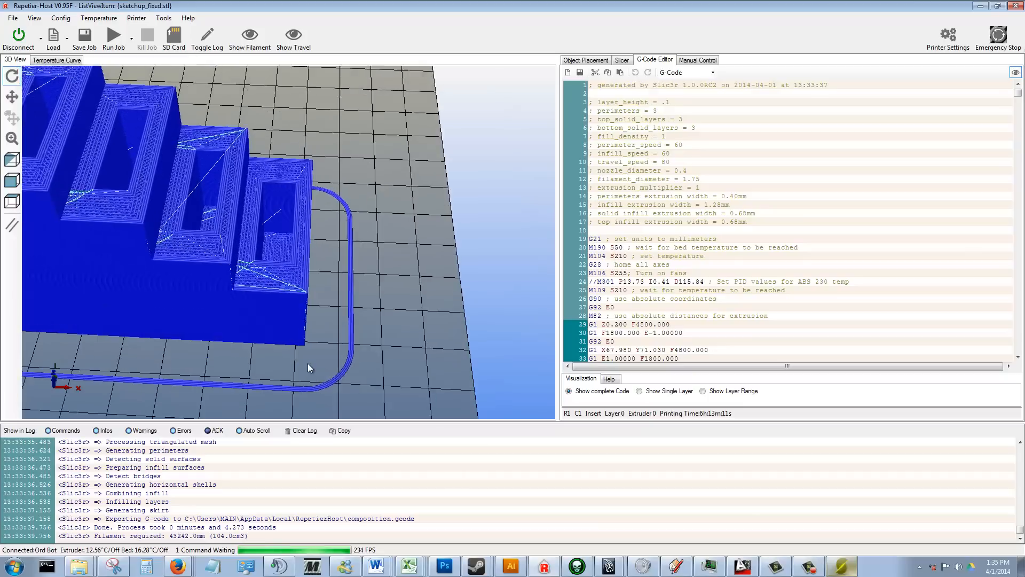
scroll(400, 293, "up", 5)
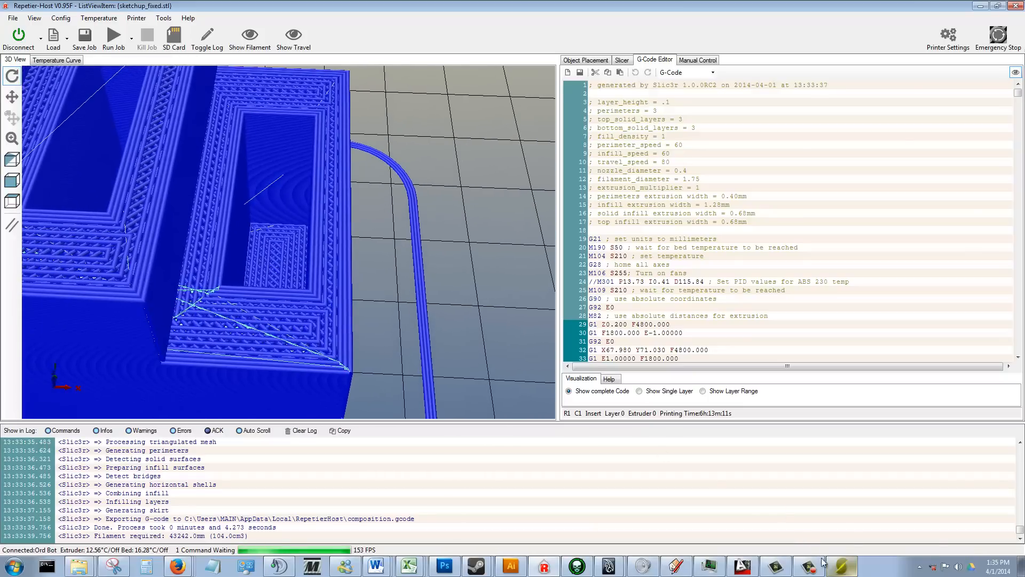
Step: Review the Slic3r skirt and support material settings alongside the staircase's toolpath preview
left_click(849, 567)
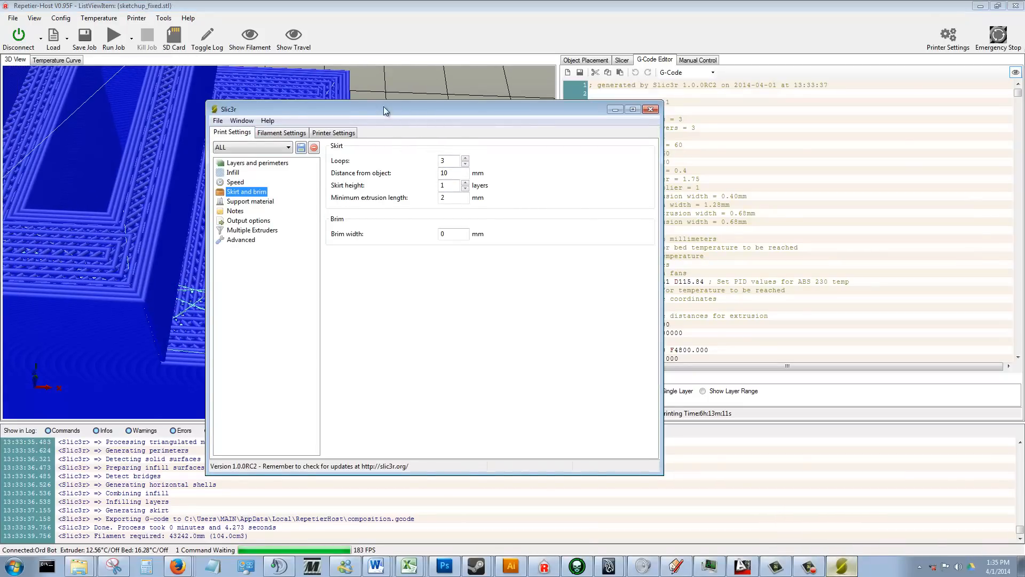
left_click_drag(383, 107, 688, 75)
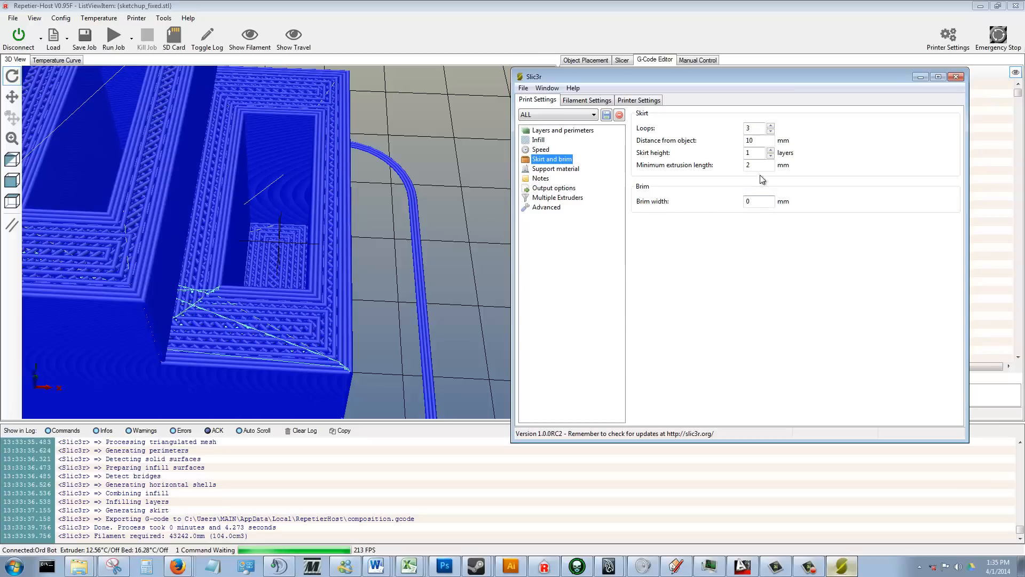
left_click_drag(711, 77, 579, 100)
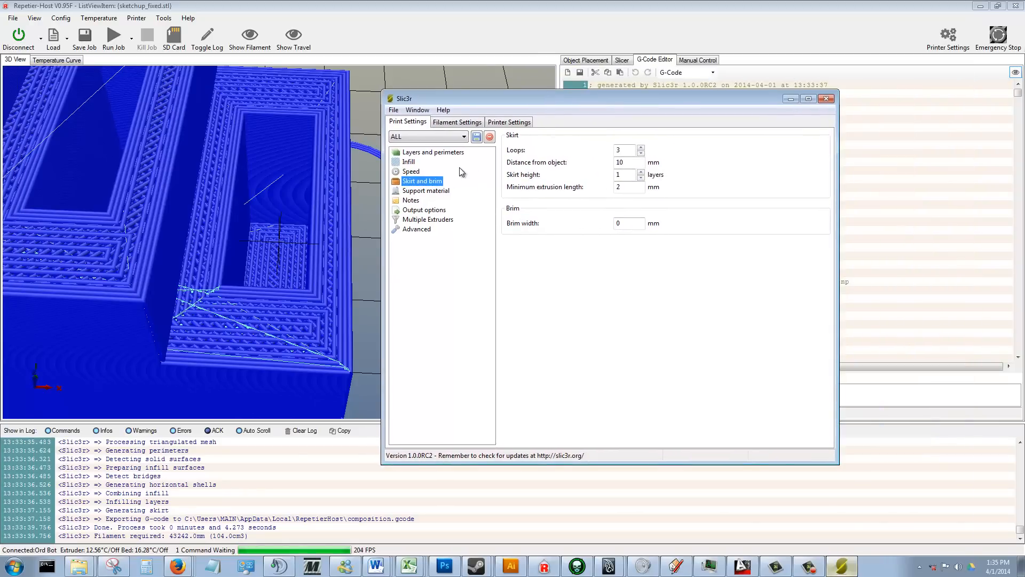
left_click(425, 191)
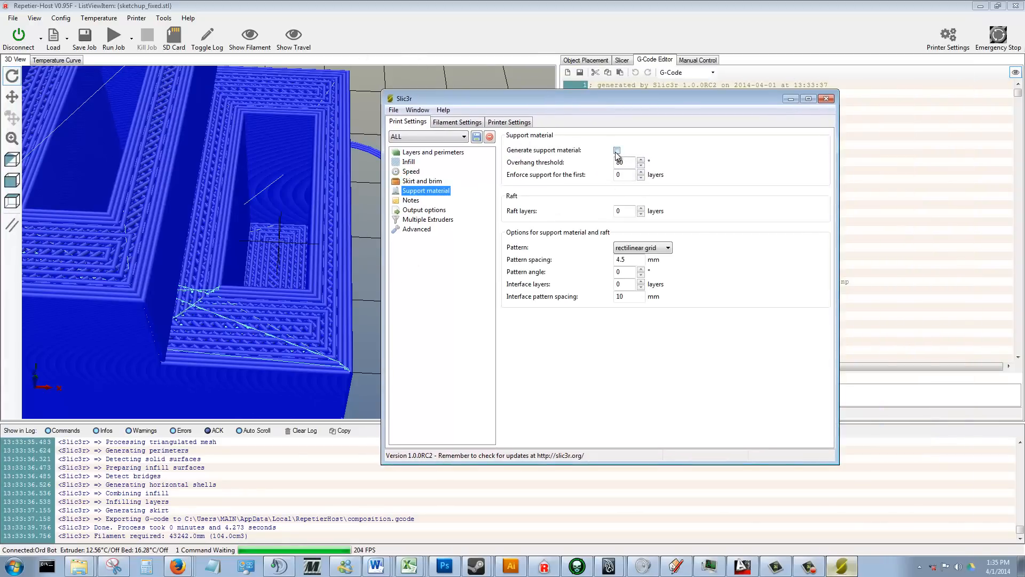
left_click(440, 28)
scroll(419, 218, "down", 5)
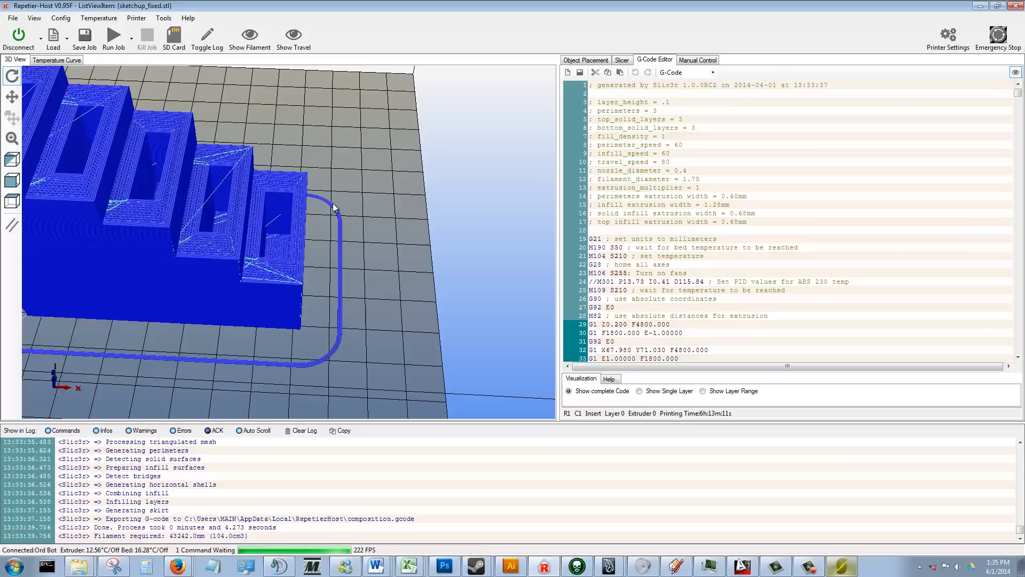
Step: Set the raft layers to 3 in the support material settings and save the ALL print profile
left_click(842, 566)
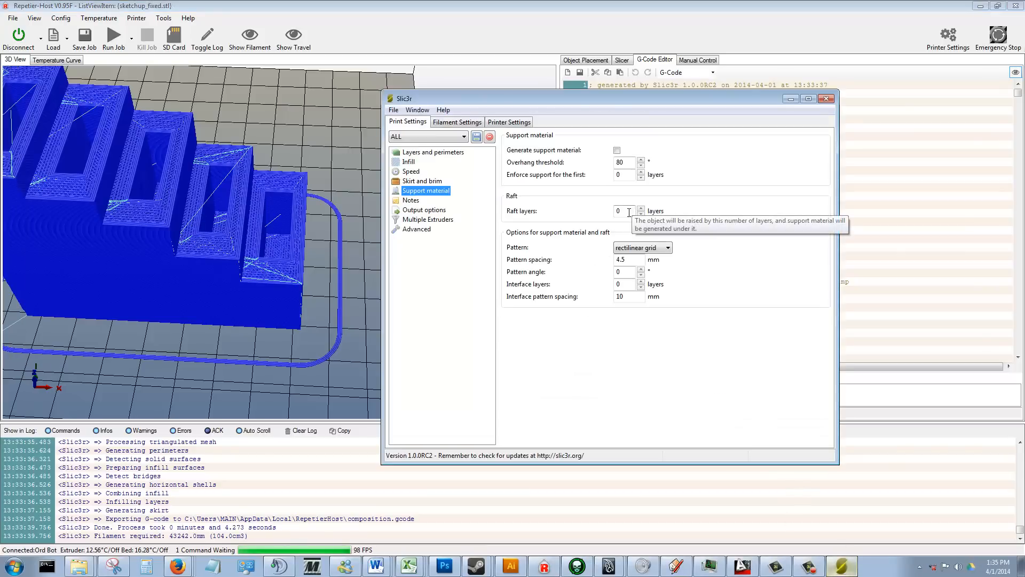
double_click(633, 212)
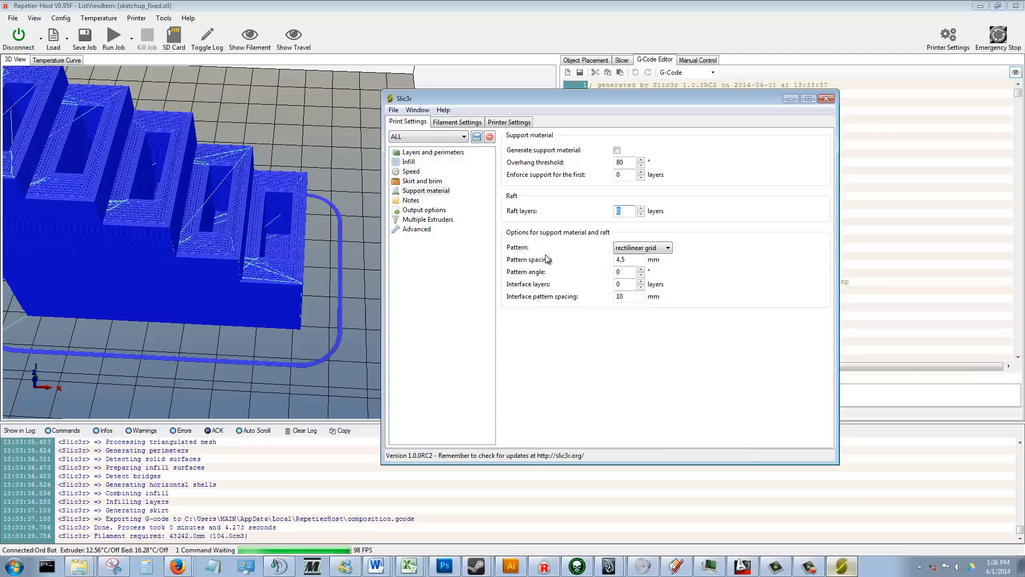
mouse_move(277, 323)
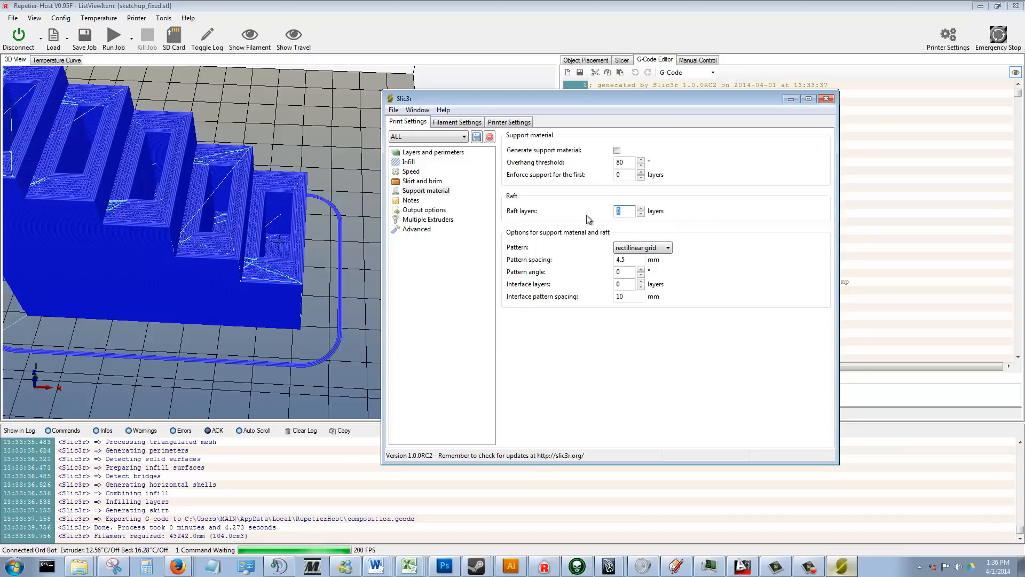
left_click(477, 137)
left_click(456, 185)
Step: Slice the staircase model again with the raft setting and inspect the area under its base in the toolpath preview
left_click(621, 60)
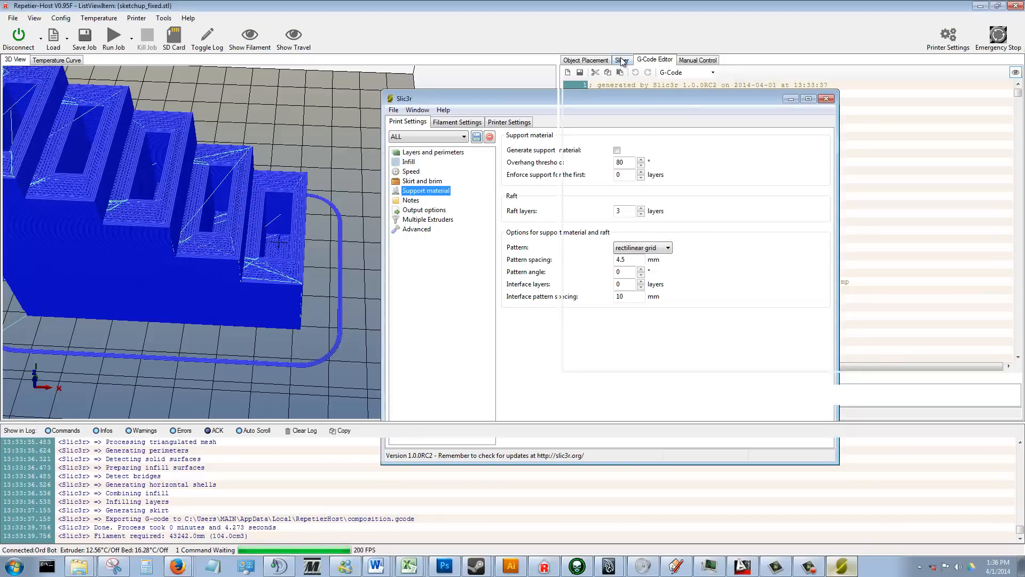
left_click(645, 88)
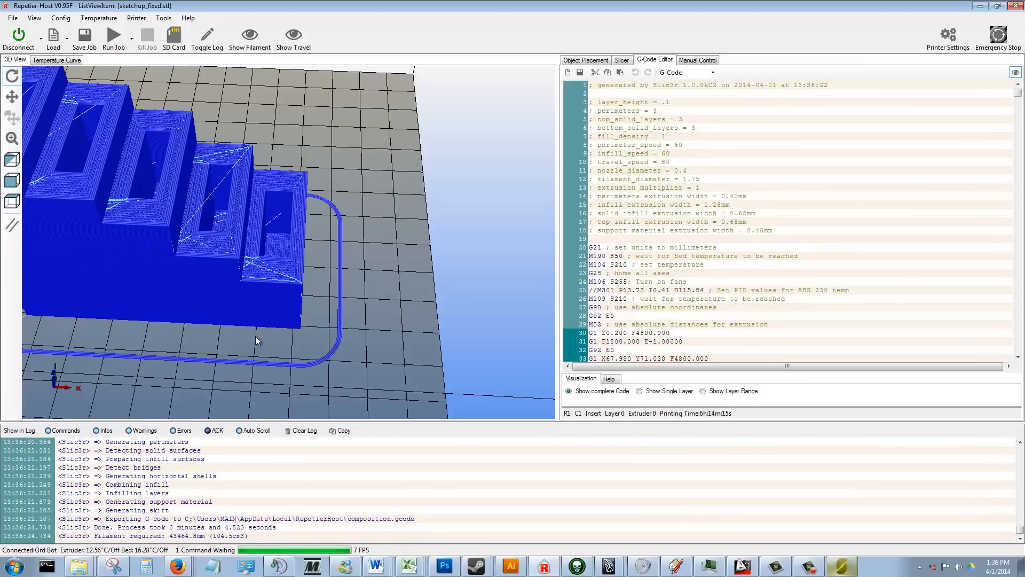
left_click_drag(256, 341, 172, 313)
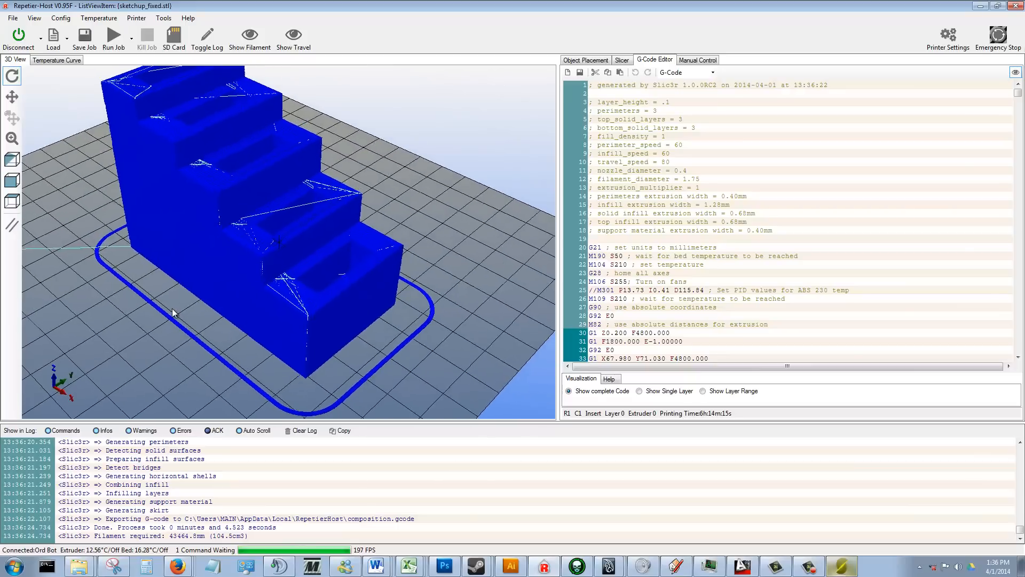
scroll(239, 220, "up", 8)
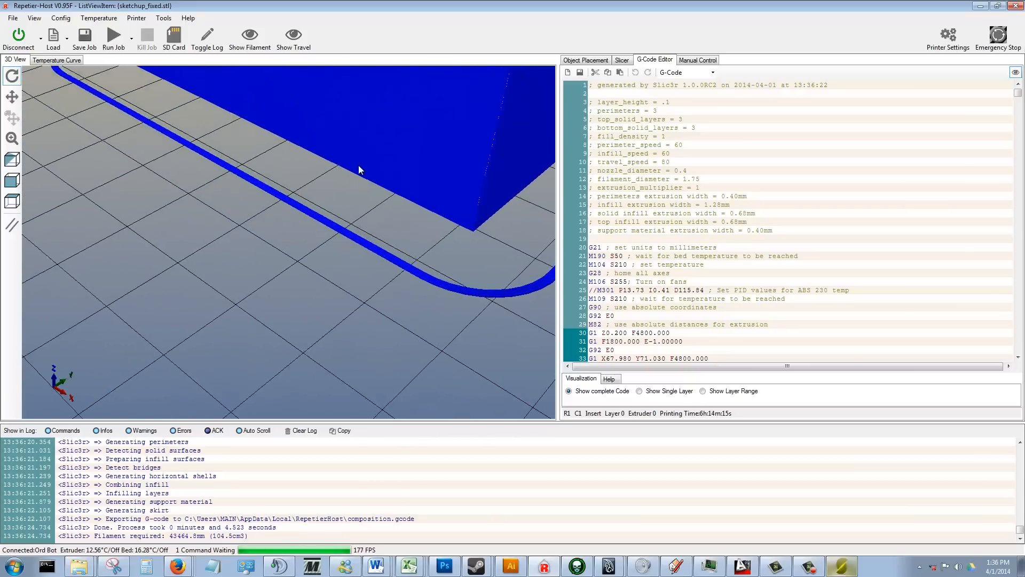
scroll(347, 178, "up", 2)
left_click_drag(283, 251, 328, 235)
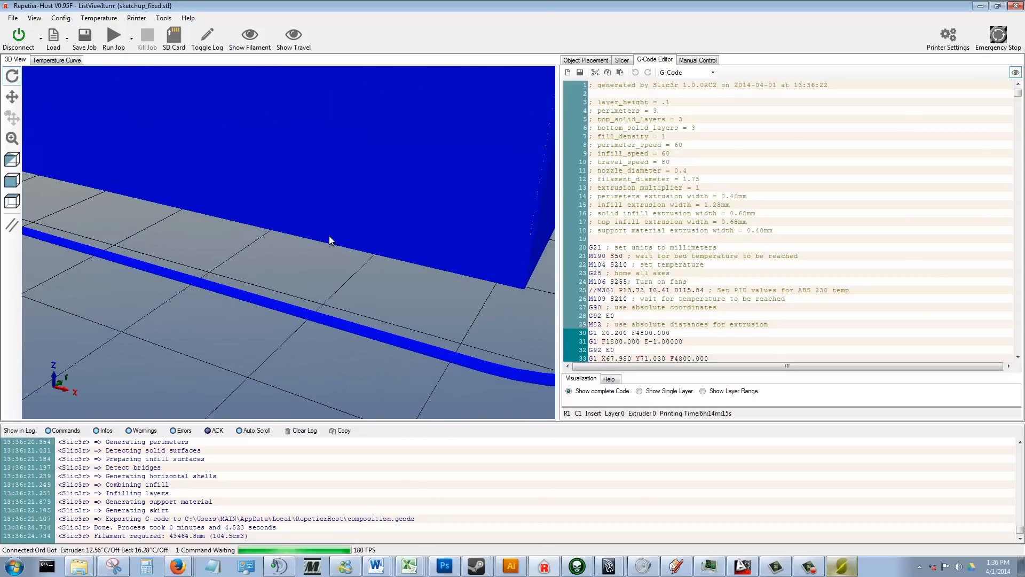
scroll(369, 255, "down", 6)
Step: Set the interface layers to 3, enable support material generation and save the ALL print profile
left_click(842, 567)
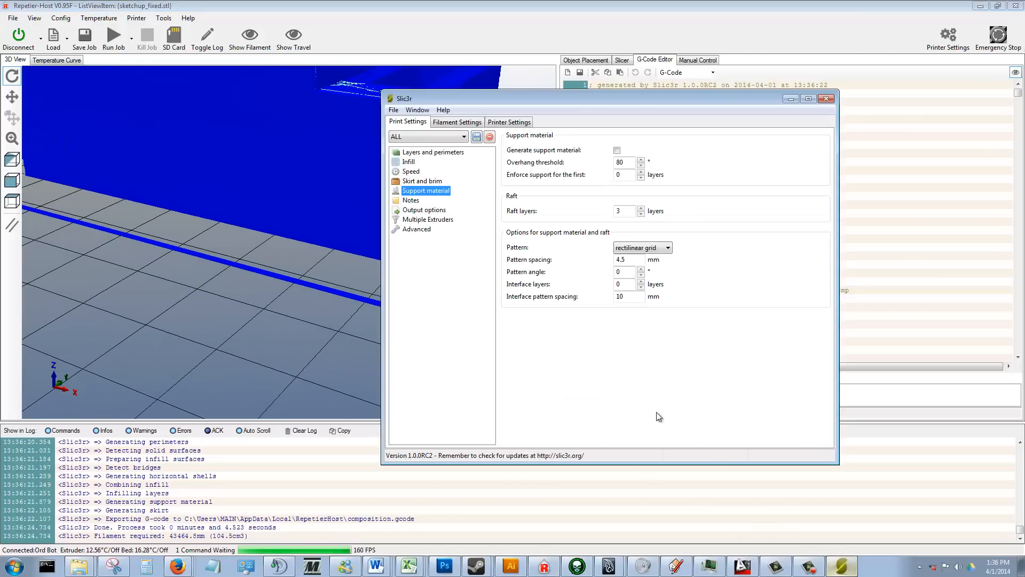
left_click_drag(626, 99, 360, 142)
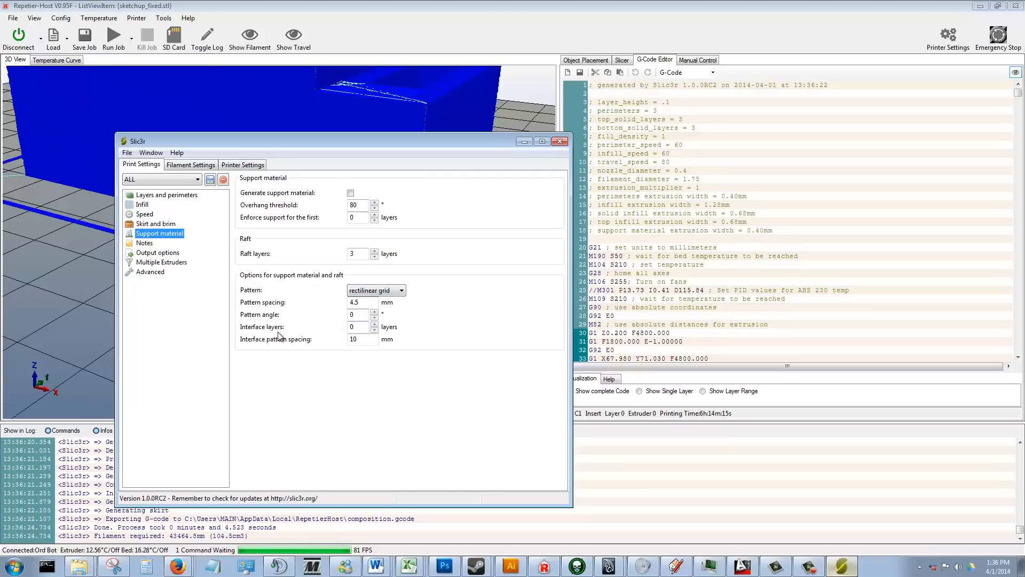
double_click(352, 326)
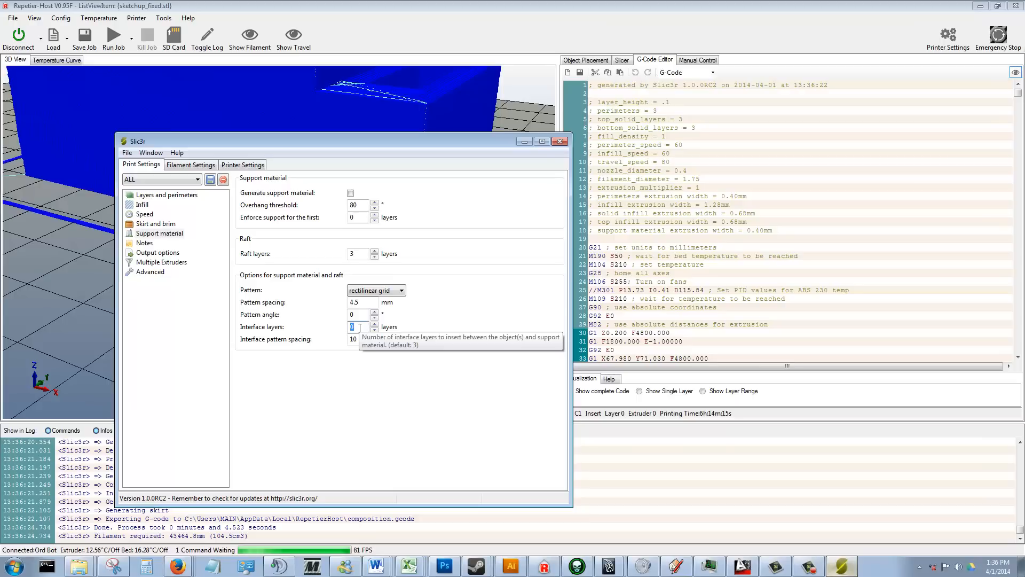
type("3")
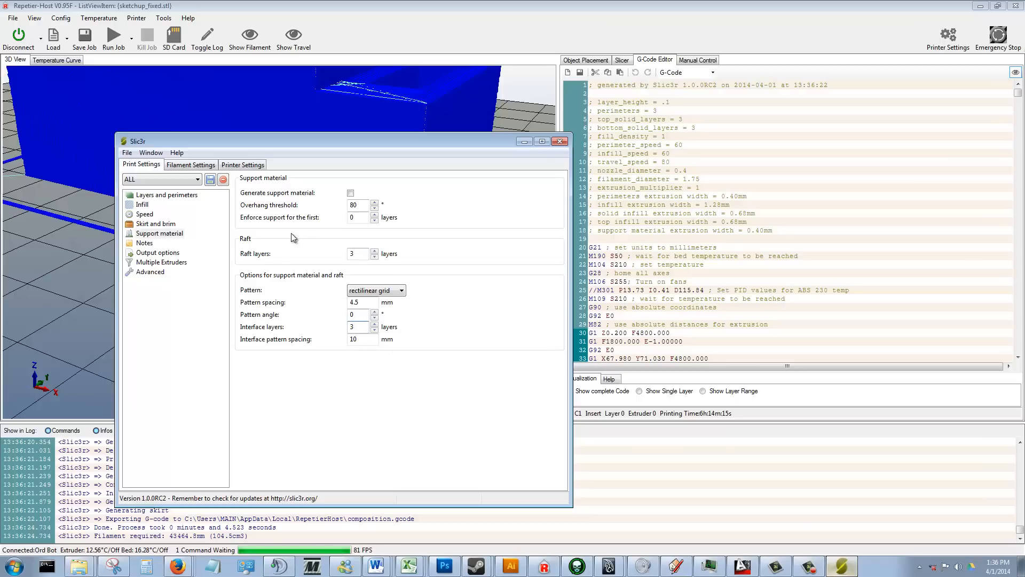
left_click(351, 193)
left_click(210, 179)
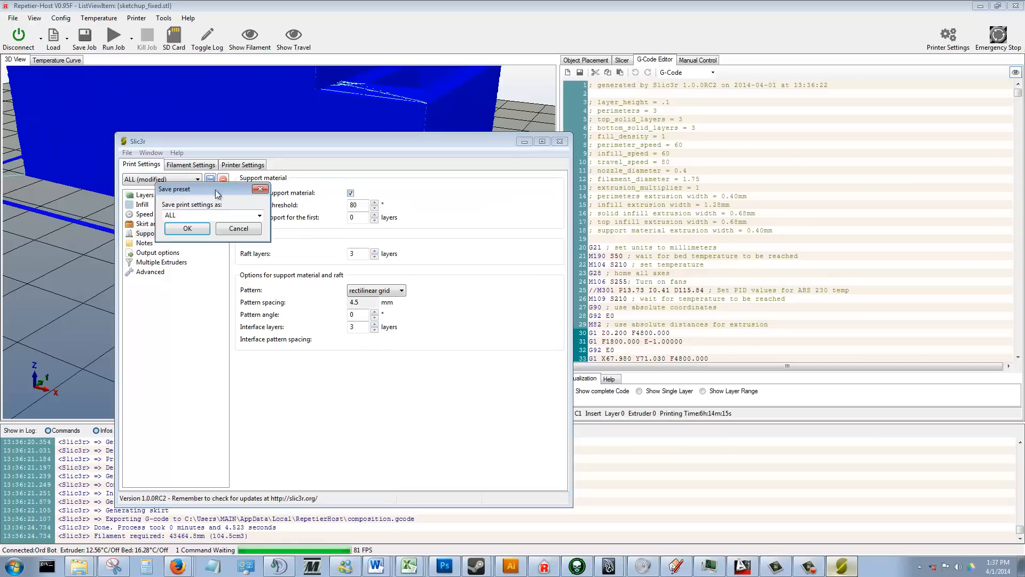
left_click(187, 228)
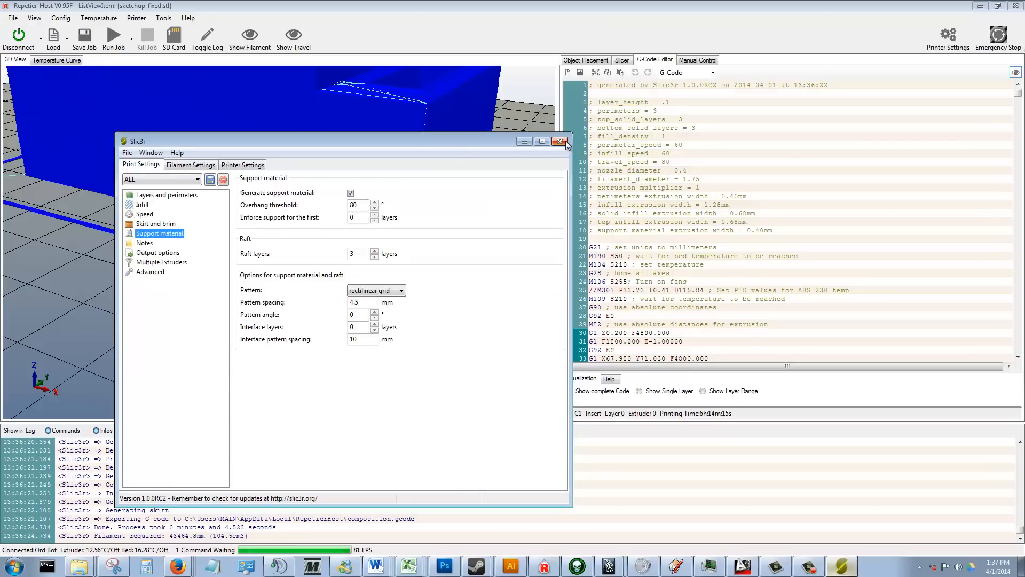
Step: Slice the staircase model again with support material enabled and inspect its base and skirt in the toolpath preview
left_click_drag(480, 141, 465, 402)
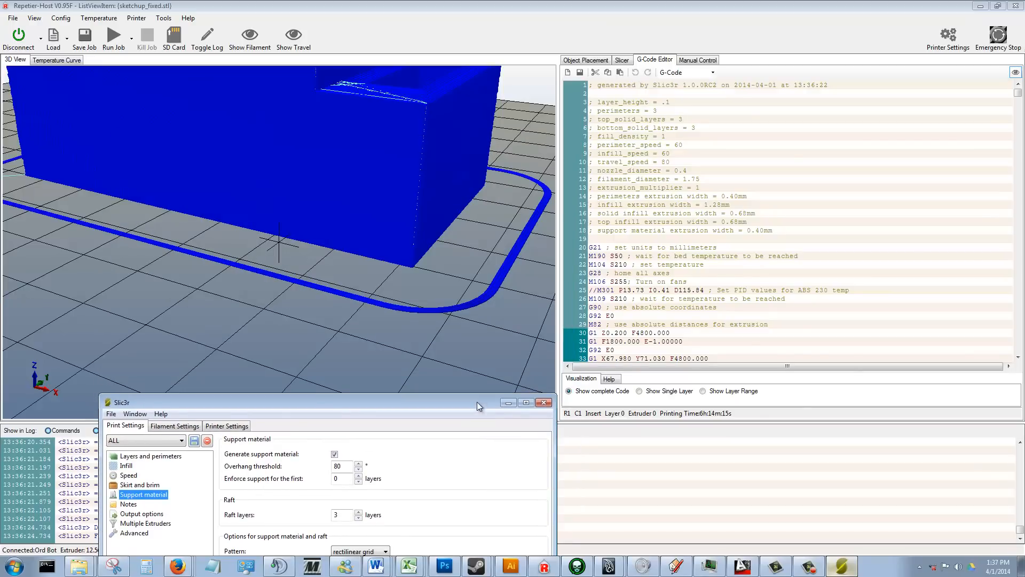
left_click(622, 60)
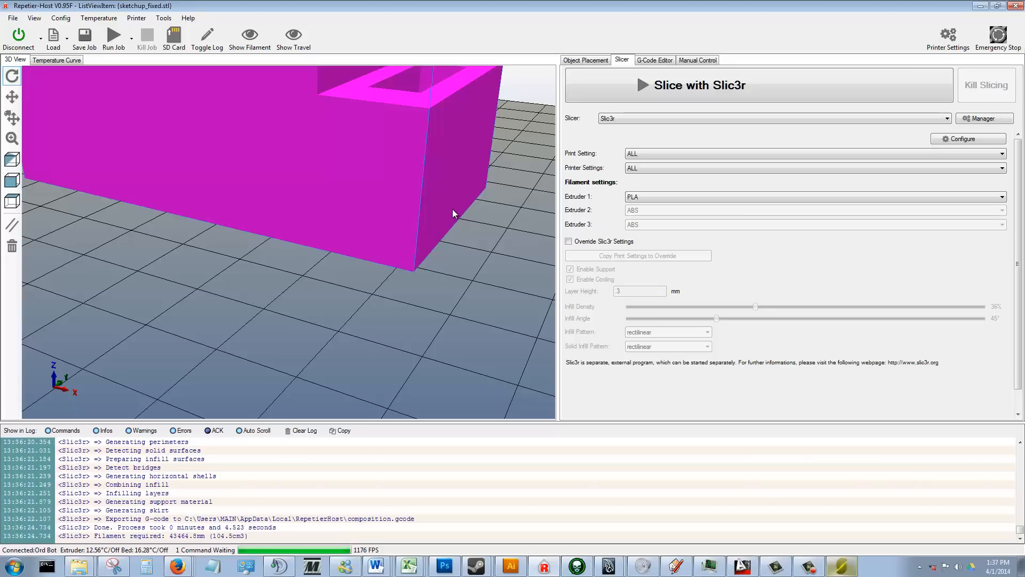
left_click(607, 85)
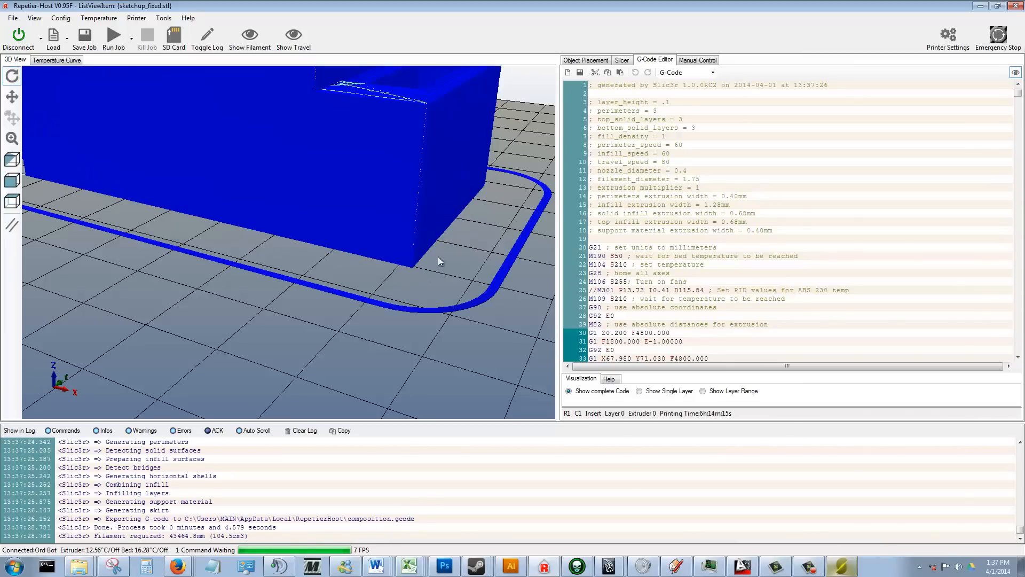
left_click_drag(462, 251, 422, 245)
scroll(451, 235, "up", 2)
scroll(450, 237, "down", 4)
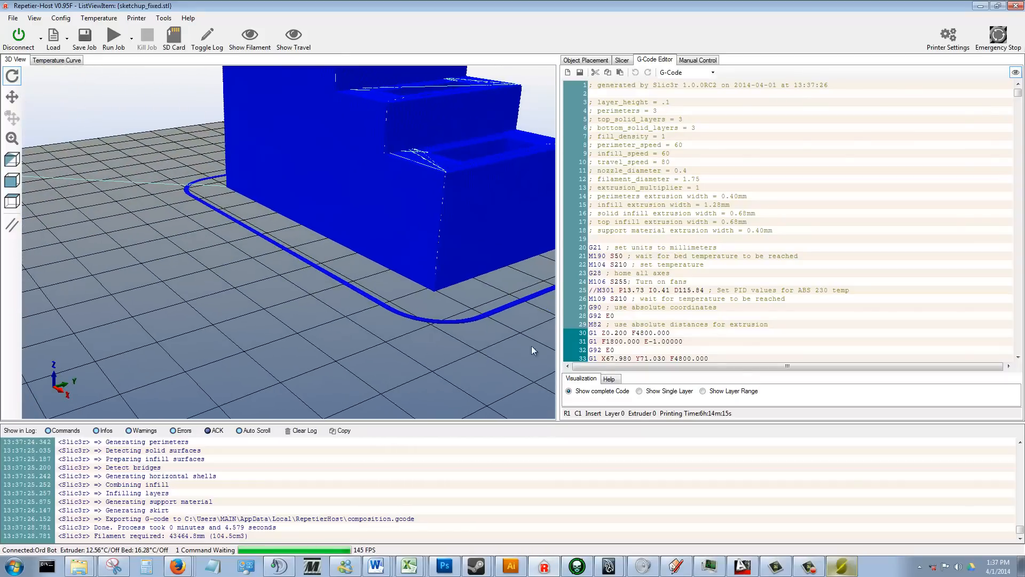
Step: Disable support material generation, set the raft layers to 0 and save the ALL print profile
left_click(843, 565)
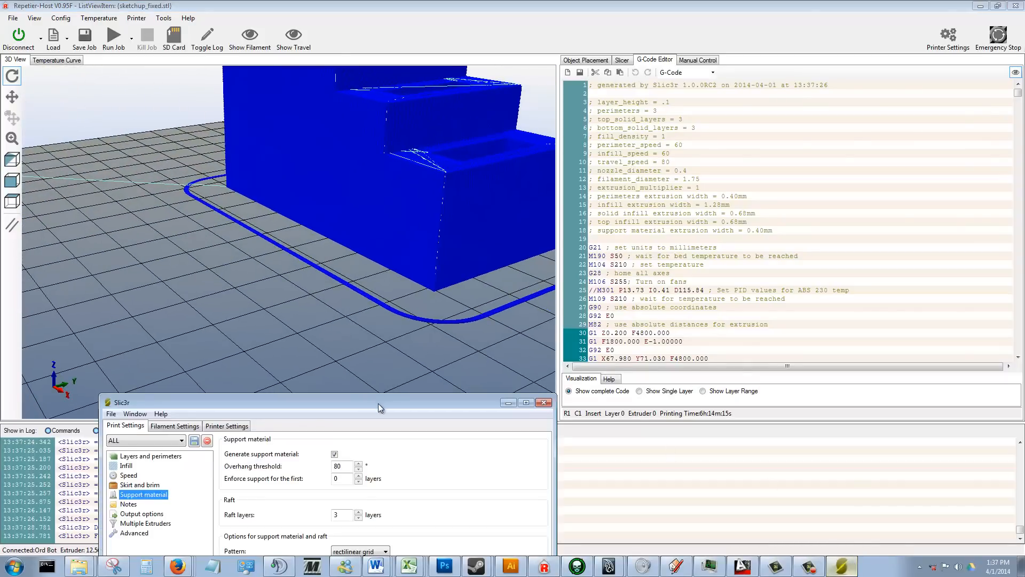
left_click_drag(378, 402, 414, 218)
left_click(371, 269)
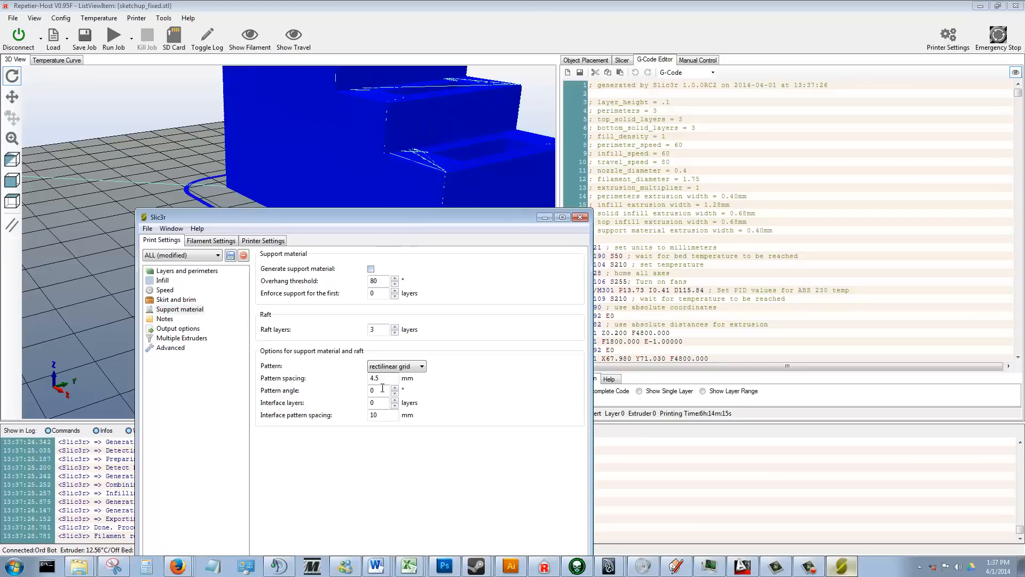
double_click(385, 330)
left_click(395, 334)
left_click(394, 333)
left_click(394, 334)
left_click(230, 255)
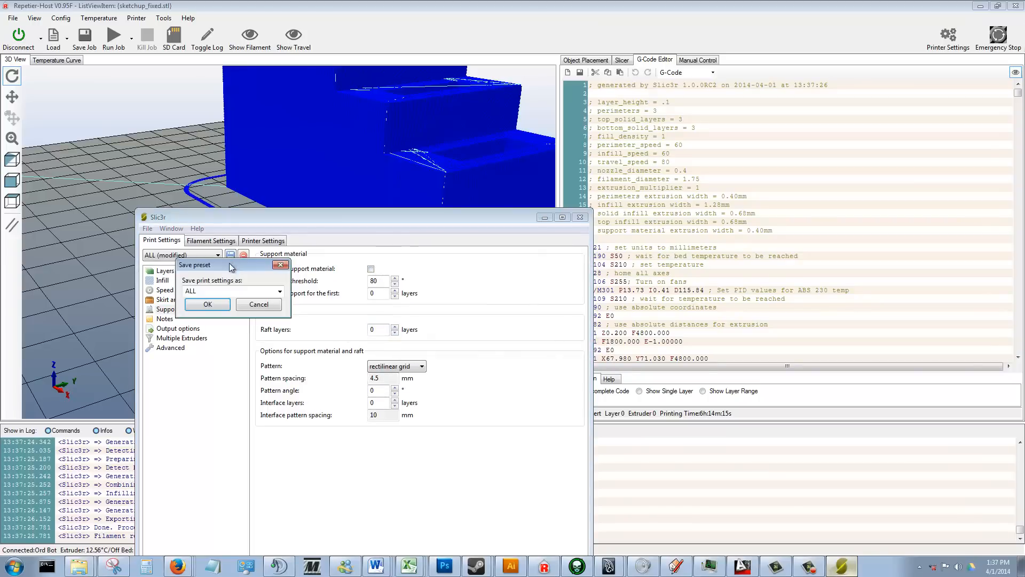
left_click(208, 304)
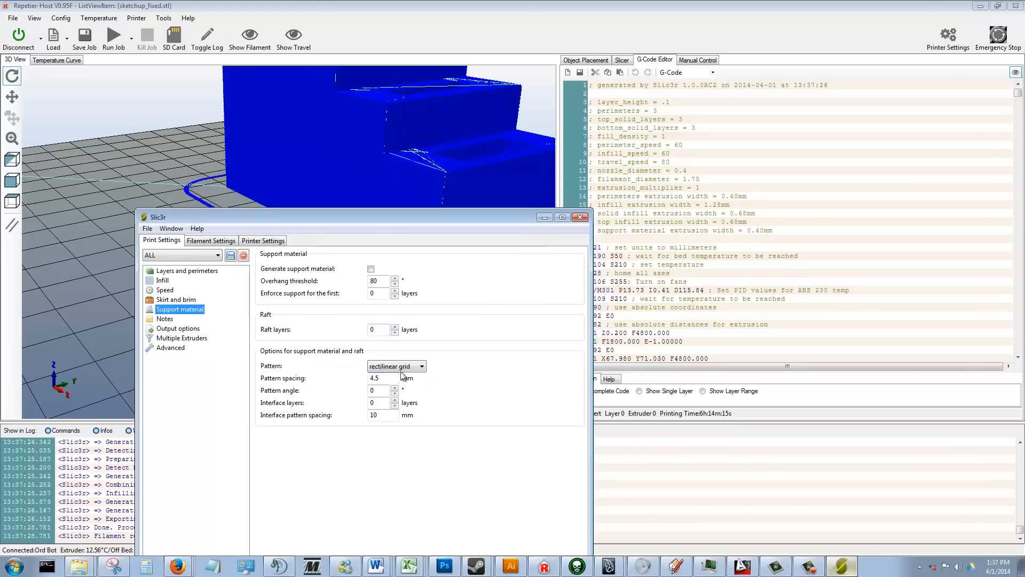
Step: Review the remaining Slic3r print settings: notes, output options, multiple extruders and advanced extrusion widths
left_click(163, 319)
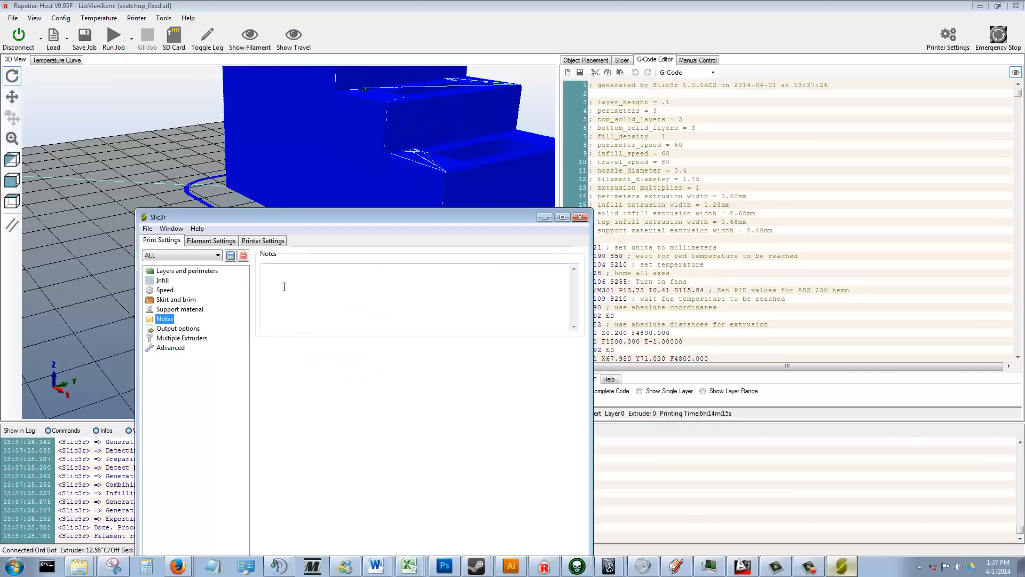
left_click(175, 330)
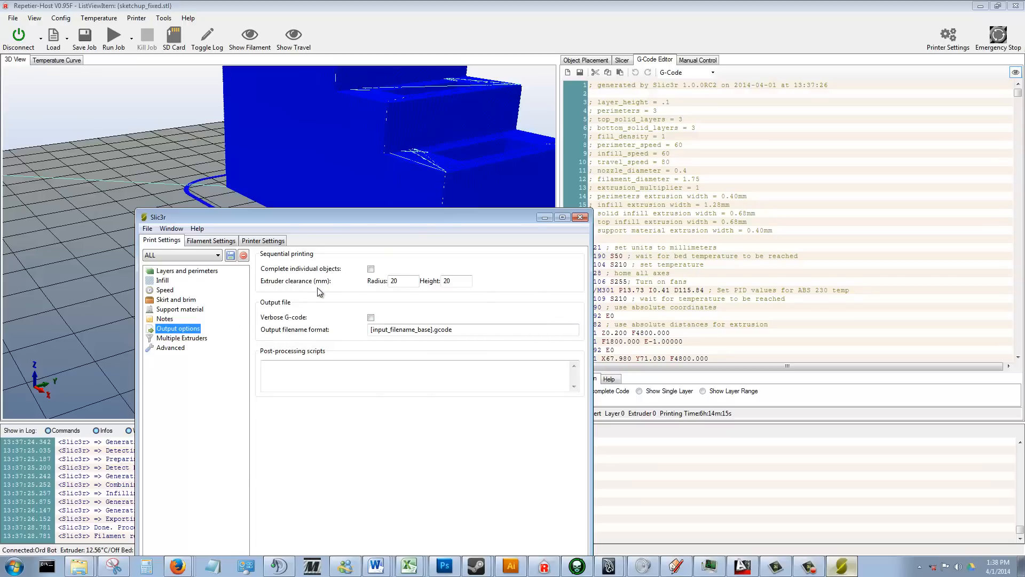
left_click_drag(290, 216, 231, 364)
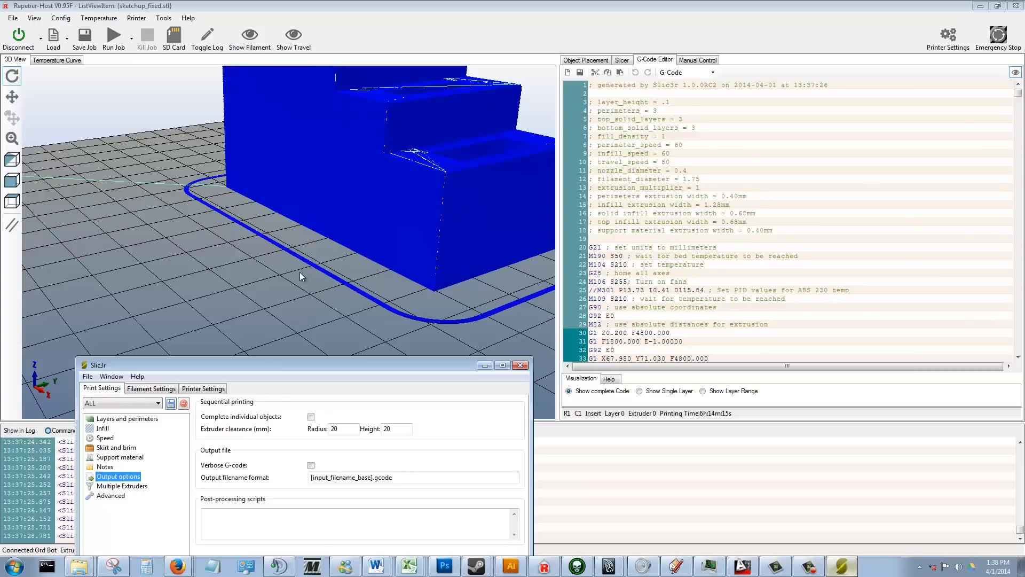
left_click_drag(287, 364, 359, 117)
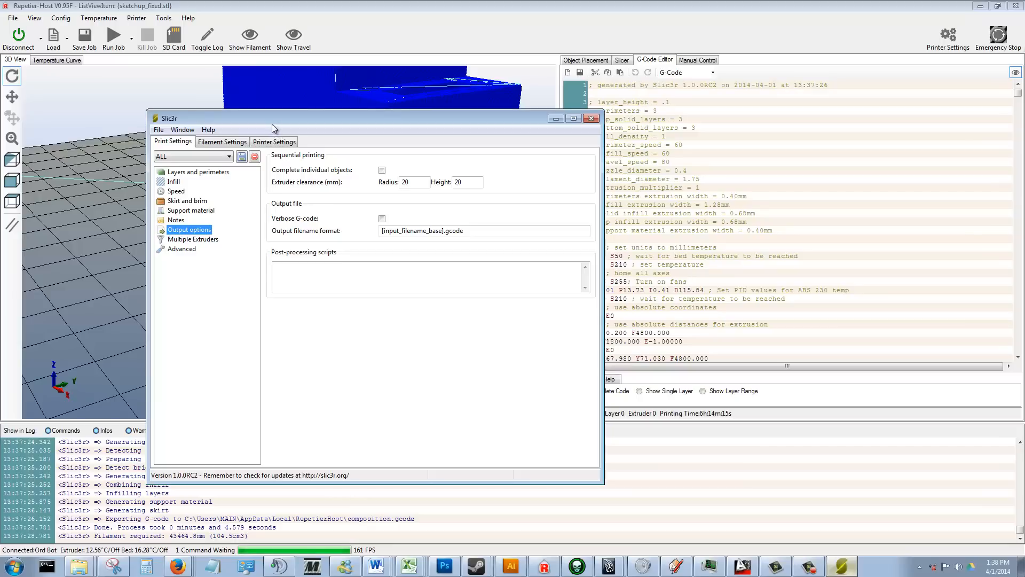
left_click_drag(270, 119, 437, 95)
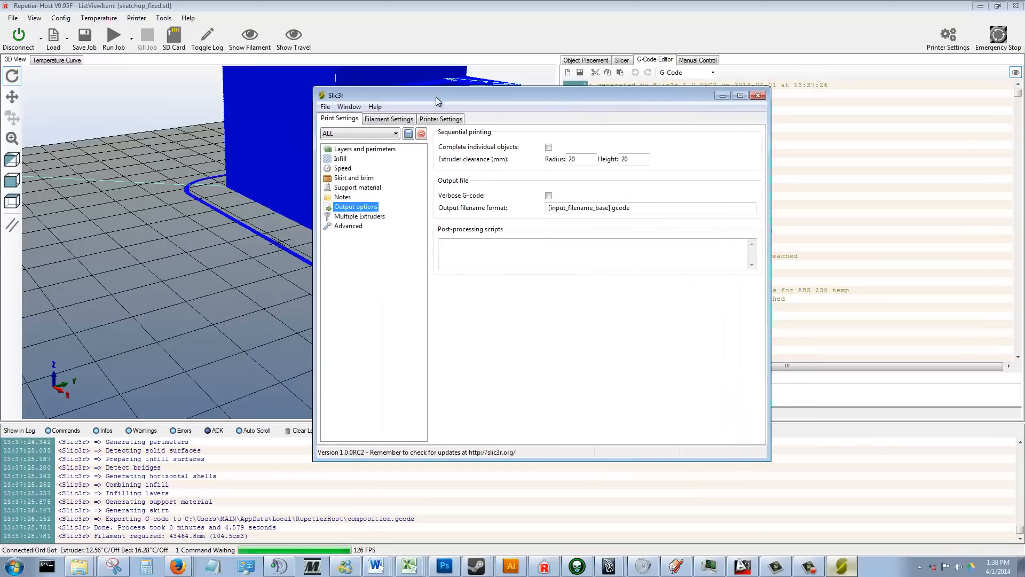
left_click(363, 217)
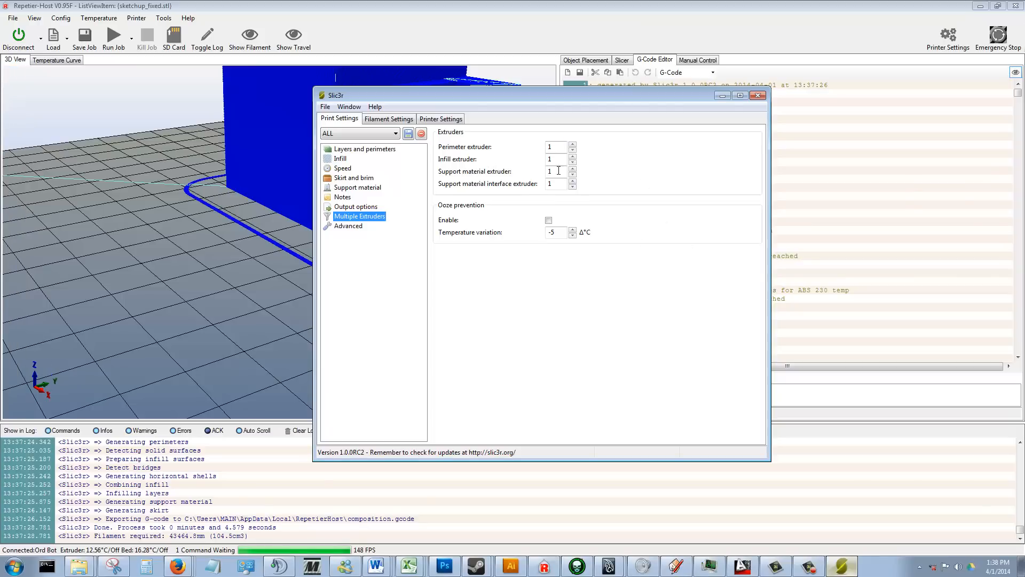
left_click(348, 228)
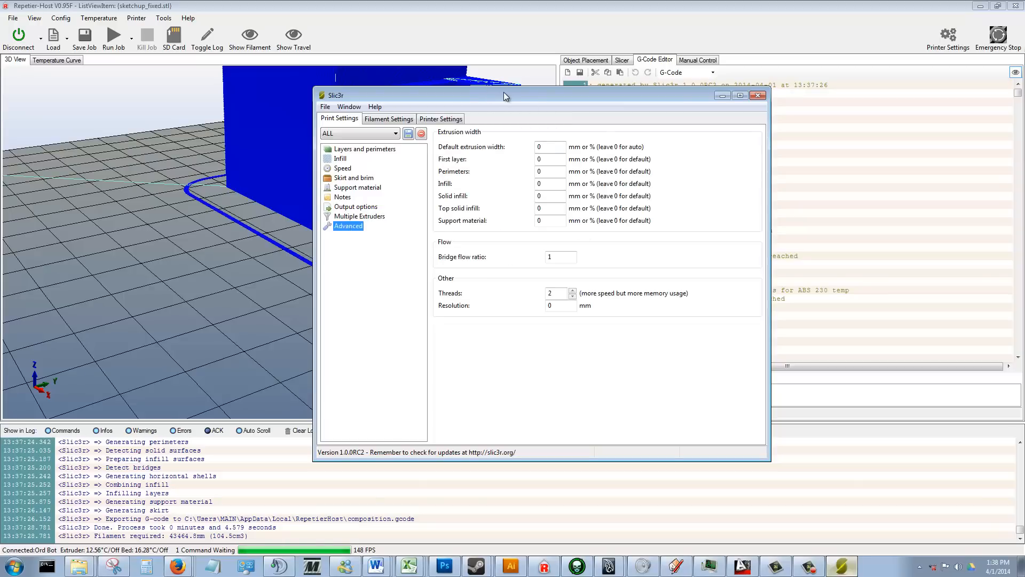
left_click_drag(505, 96, 308, 113)
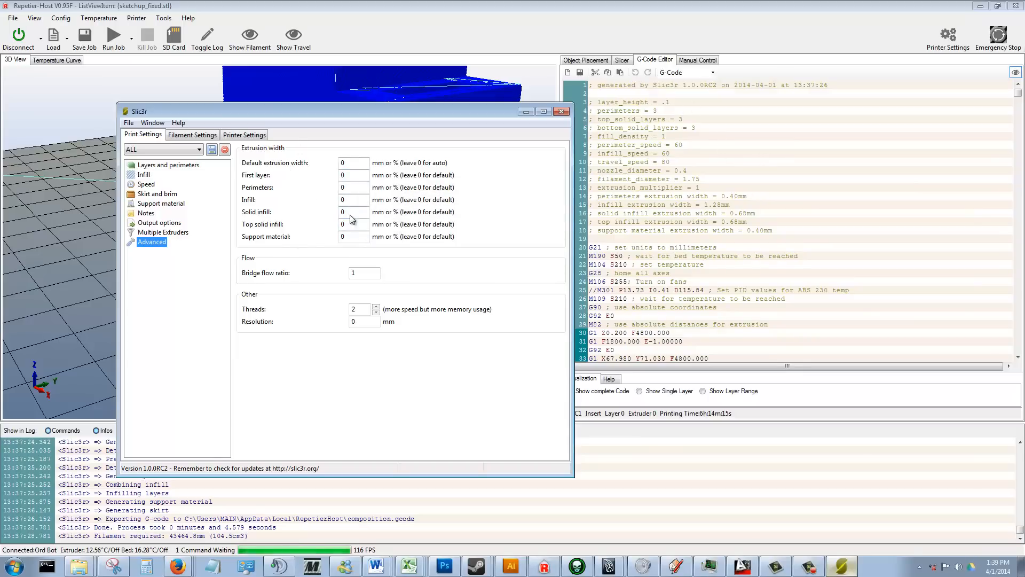
Step: Examine the perimeter, infill, solid infill, top infill and support material extrusion widths listed in the G-code header
left_click(719, 135)
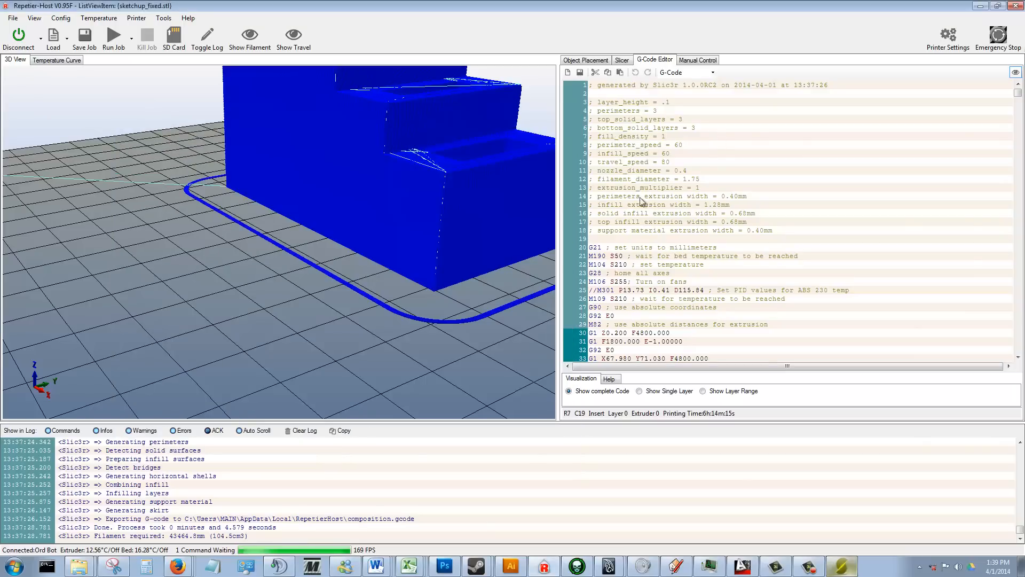
left_click_drag(597, 196, 748, 197)
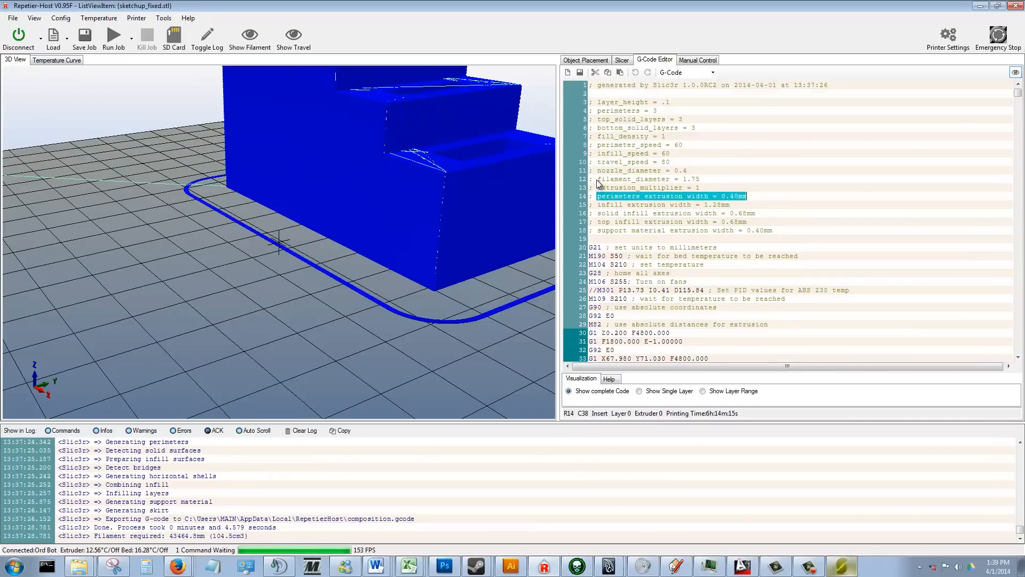
left_click_drag(598, 205, 745, 207)
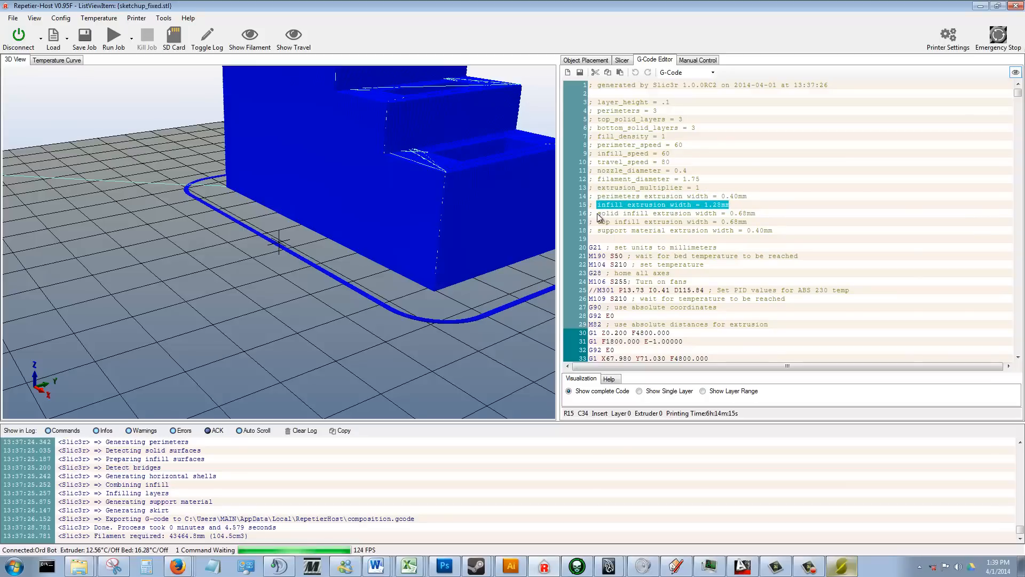
left_click_drag(597, 214, 756, 217)
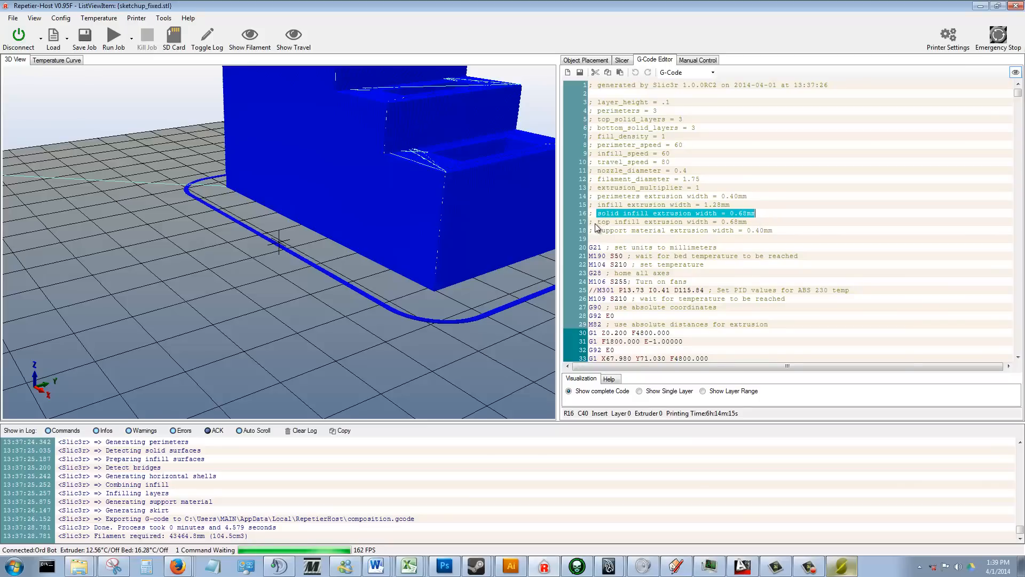
left_click_drag(597, 222, 748, 222)
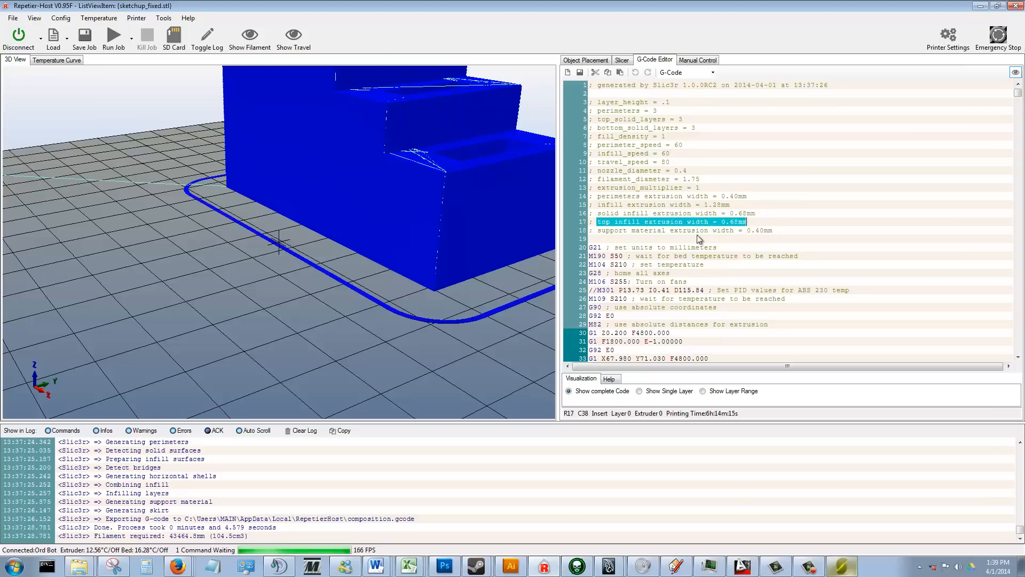
left_click_drag(597, 231, 774, 230)
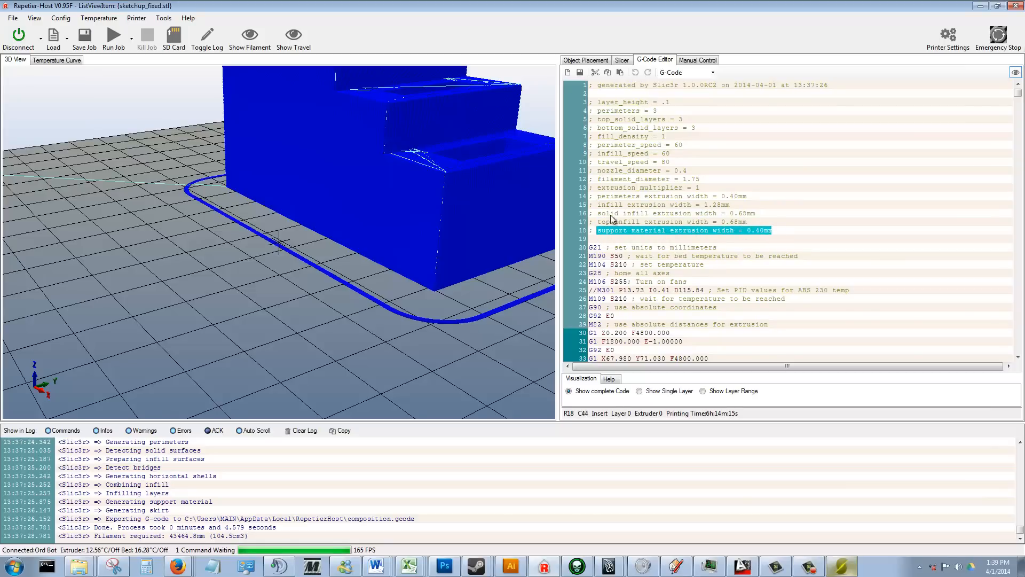
left_click_drag(597, 214, 756, 214)
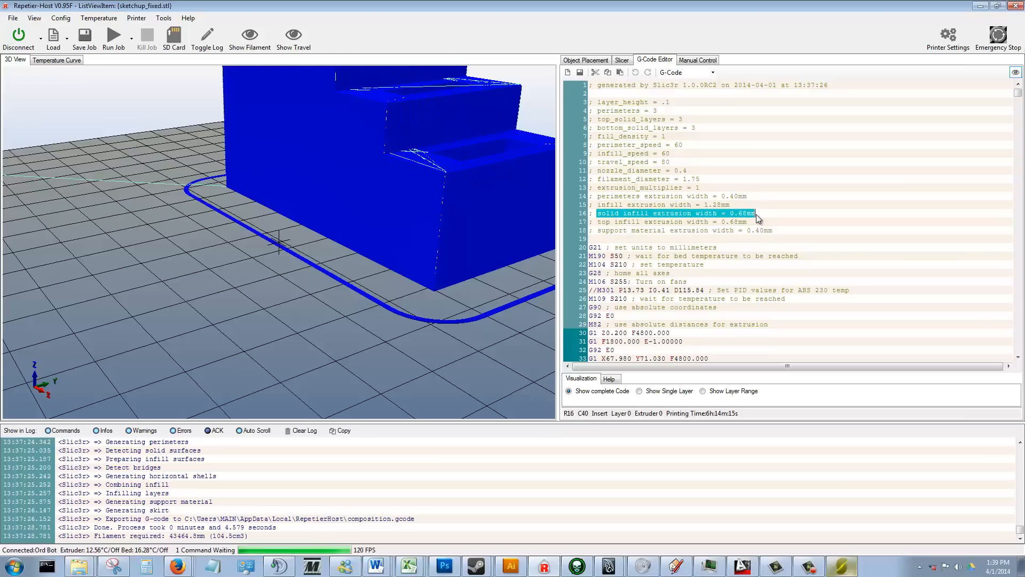
double_click(601, 205)
left_click_drag(650, 214, 679, 214)
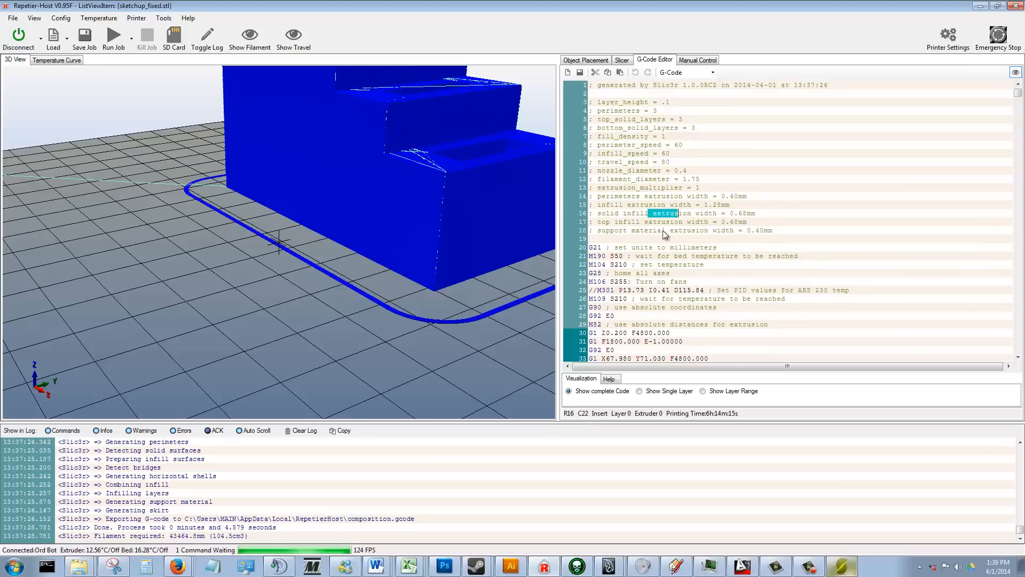
Step: Return to Slic3r and examine the filament diameter and extrusion multiplier in the PLA filament settings
left_click(843, 566)
left_click(187, 135)
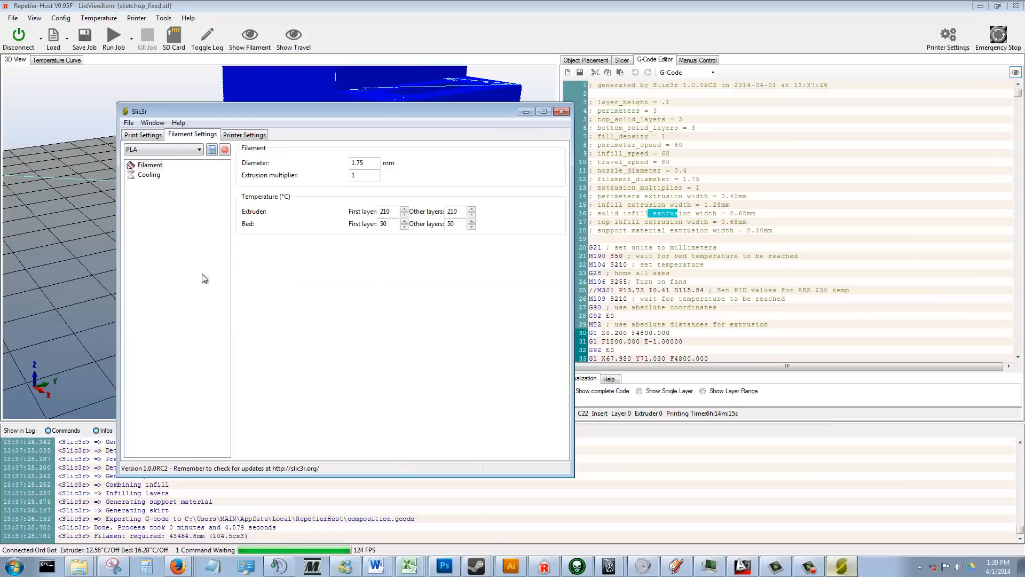
double_click(373, 165)
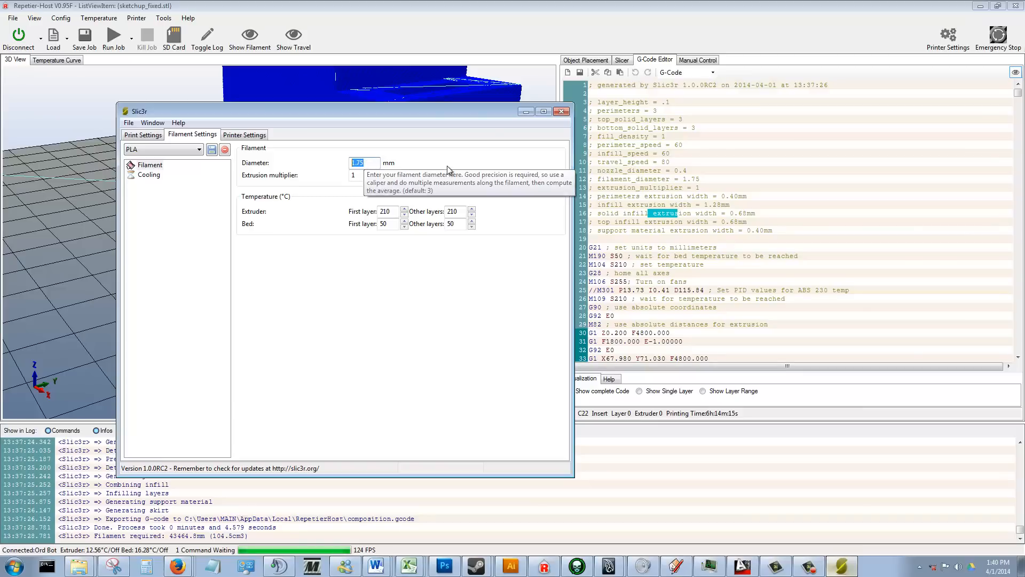
left_click(372, 176)
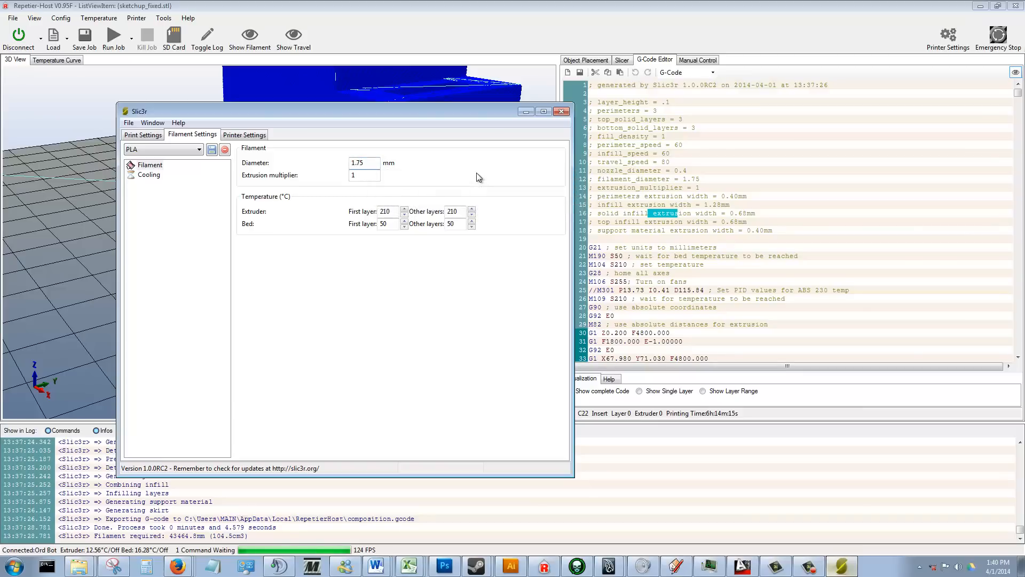
mouse_move(370, 176)
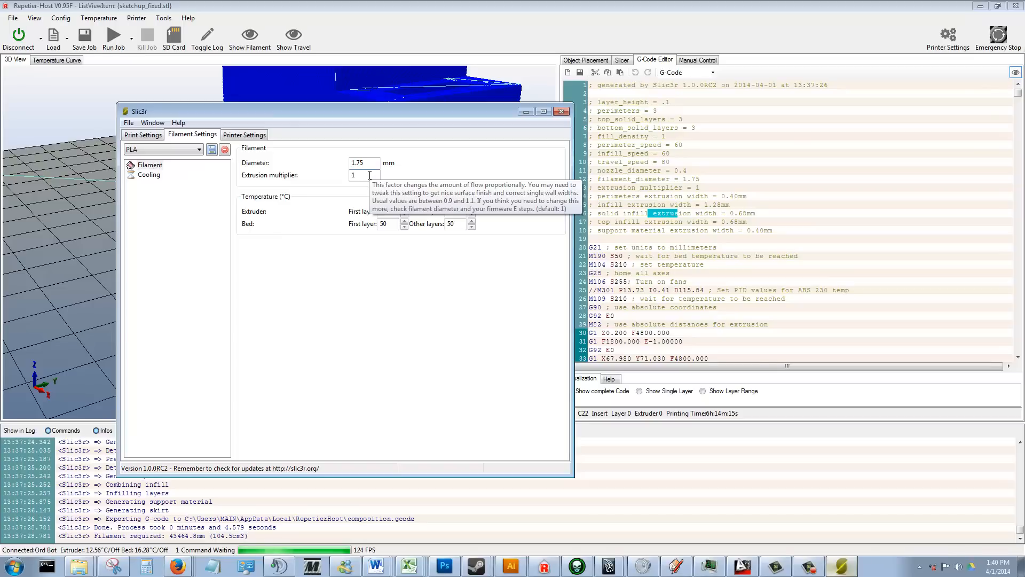
Step: Try a filament diameter of 1.65 mm and an extrusion multiplier of 1.1, and restore them to 1.75 mm and 1
left_click(368, 162)
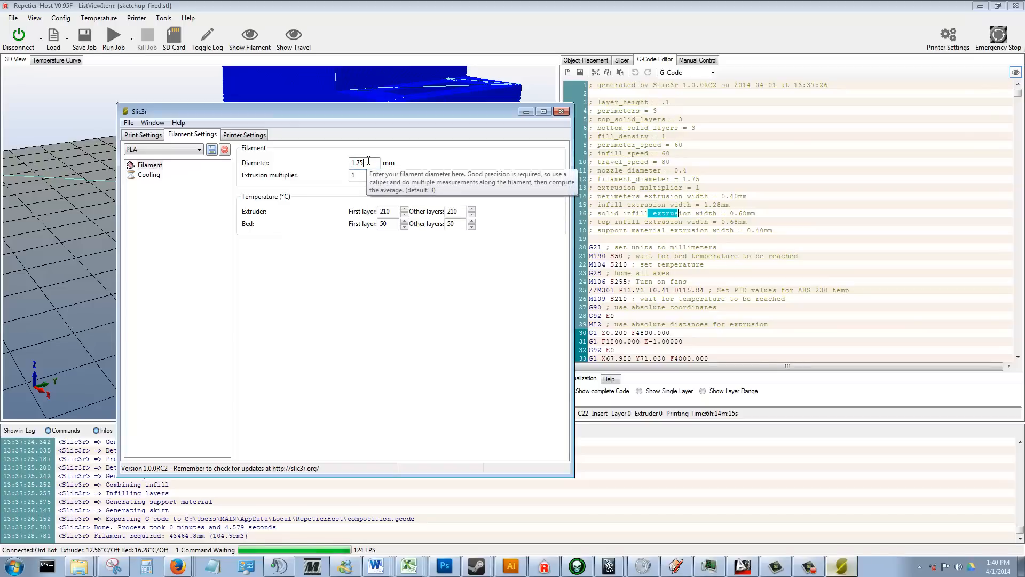
key("BackSpace")
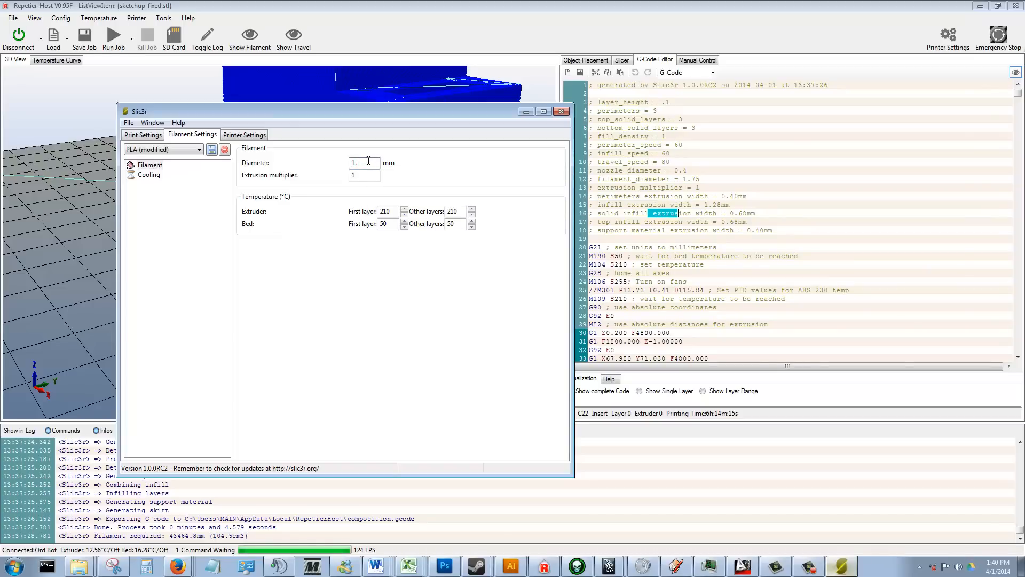
type("65")
type(".1")
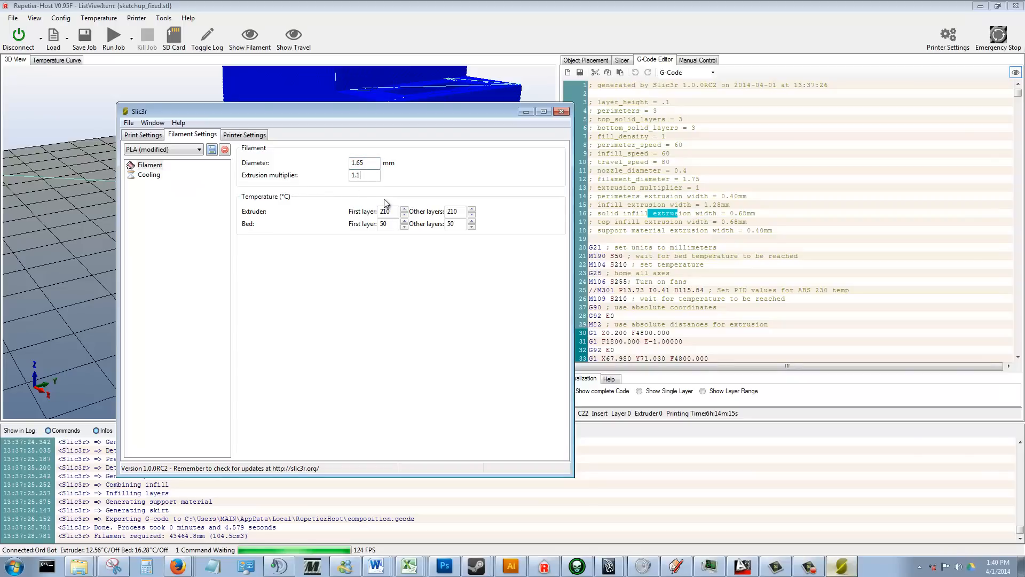
key("BackSpace")
key("BackSpace")
key("BackSpace")
key("BackSpace")
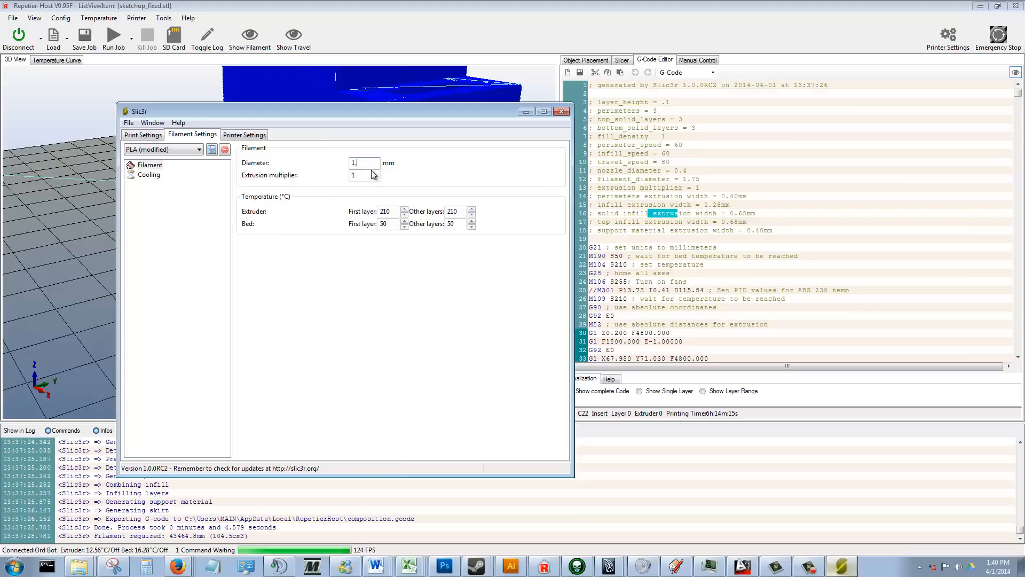
type("75")
Step: Review the PLA extruder and bed temperatures and the fan cooling settings
left_click_drag(393, 211, 356, 217)
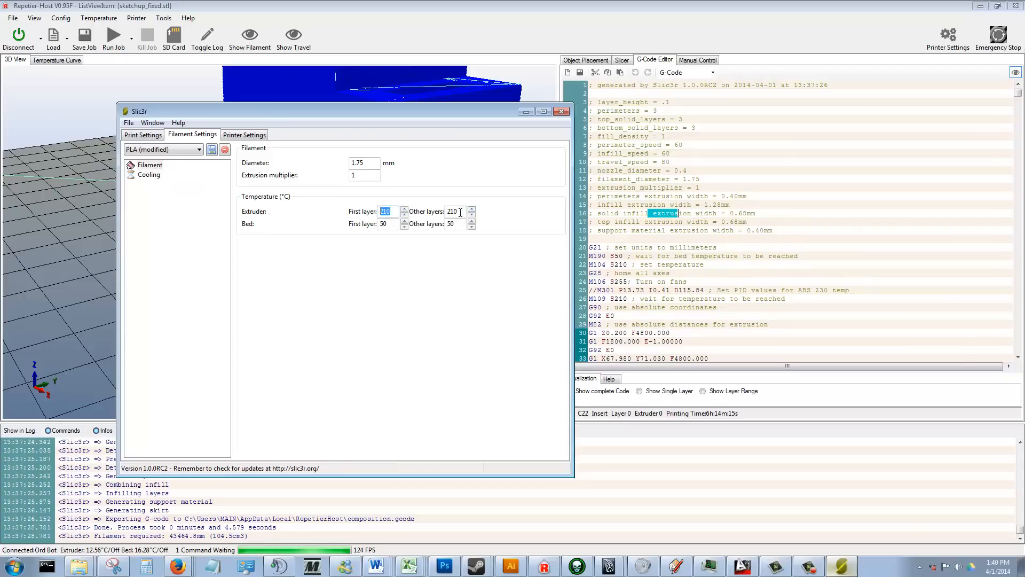
left_click(390, 225)
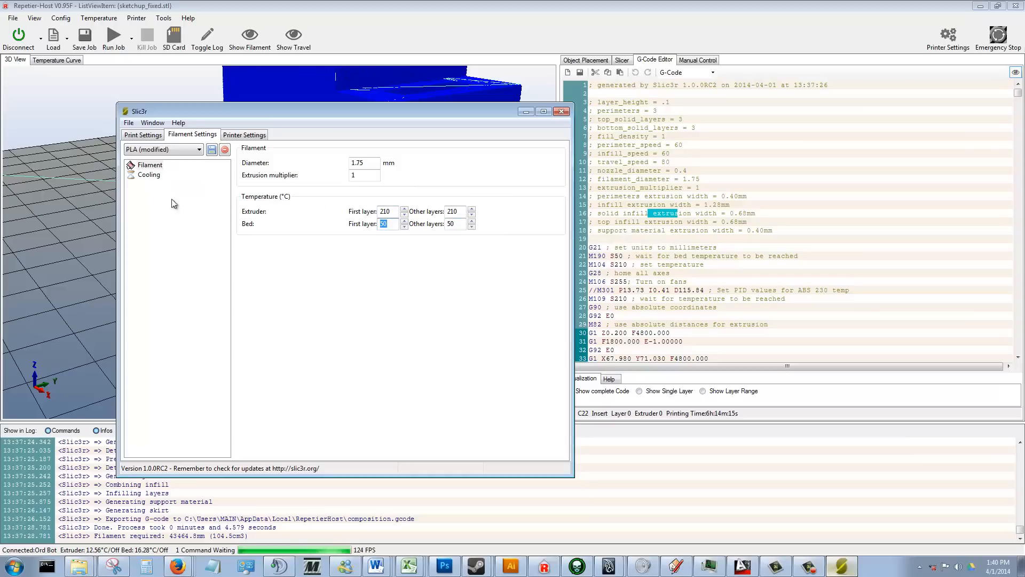
left_click(144, 176)
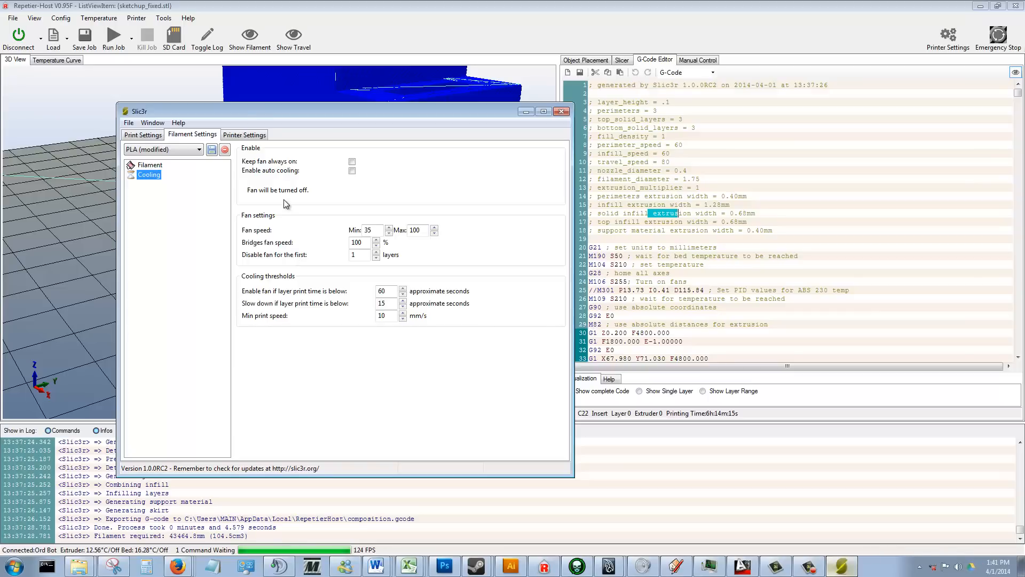
left_click(149, 166)
Step: Check the bed size and print center in the printer settings and view the whole build volume around the staircase
left_click(231, 138)
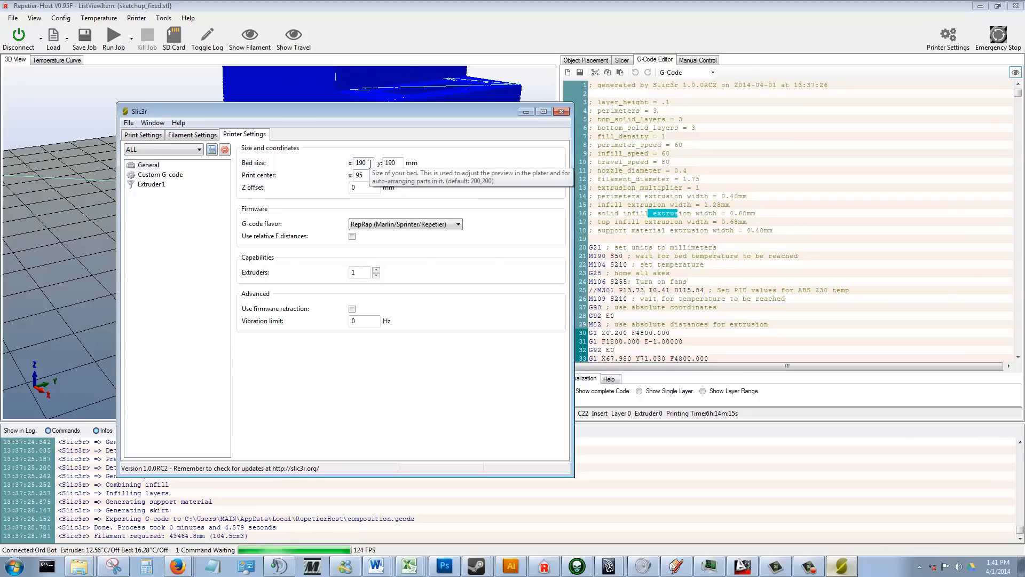
left_click_drag(329, 110, 556, 123)
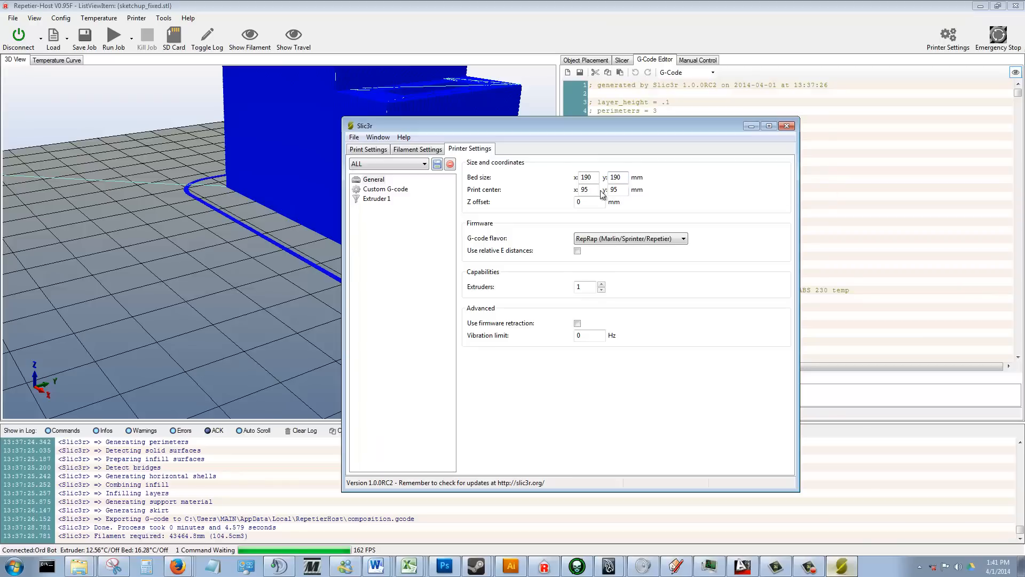
left_click(147, 261)
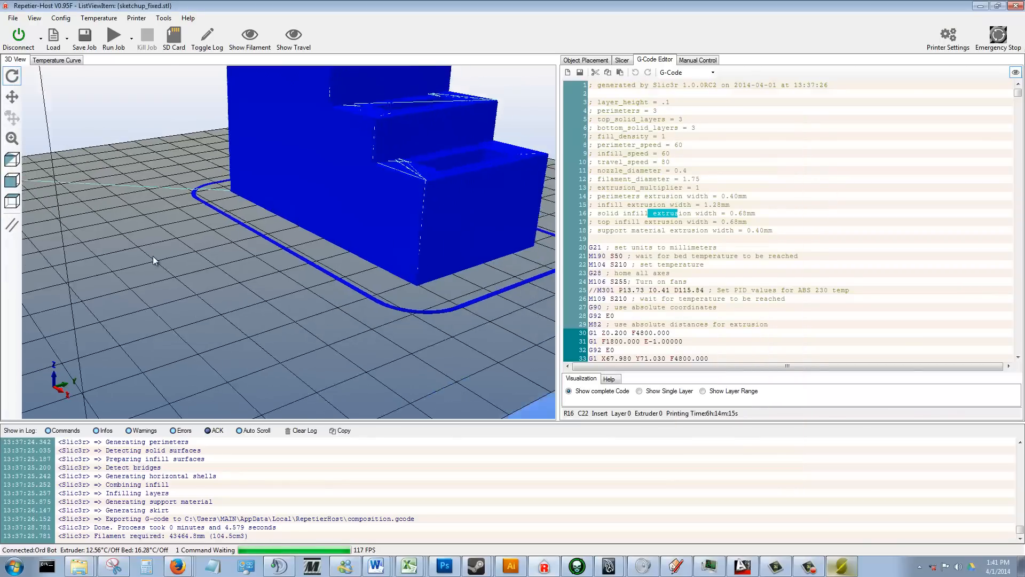
scroll(152, 255, "down", 5)
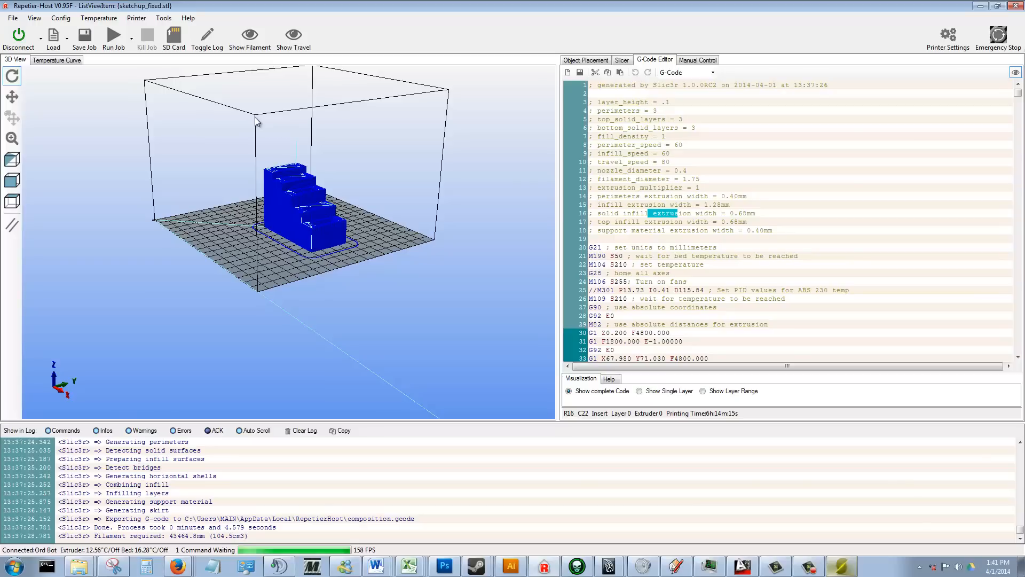
Step: Return to Slic3r and examine the available G-code flavors and the firmware options in the general printer settings
left_click(842, 566)
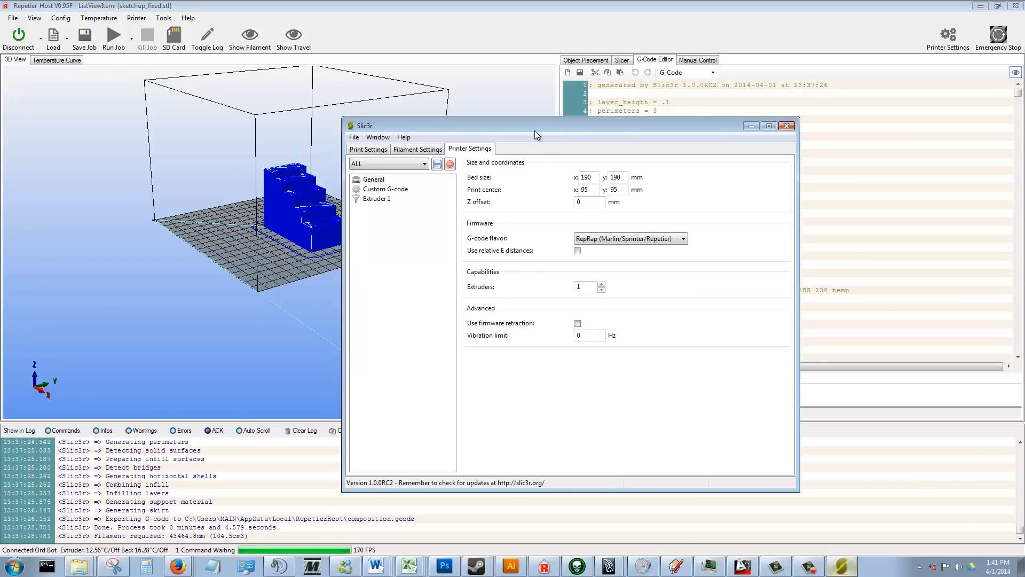
left_click_drag(534, 130, 371, 115)
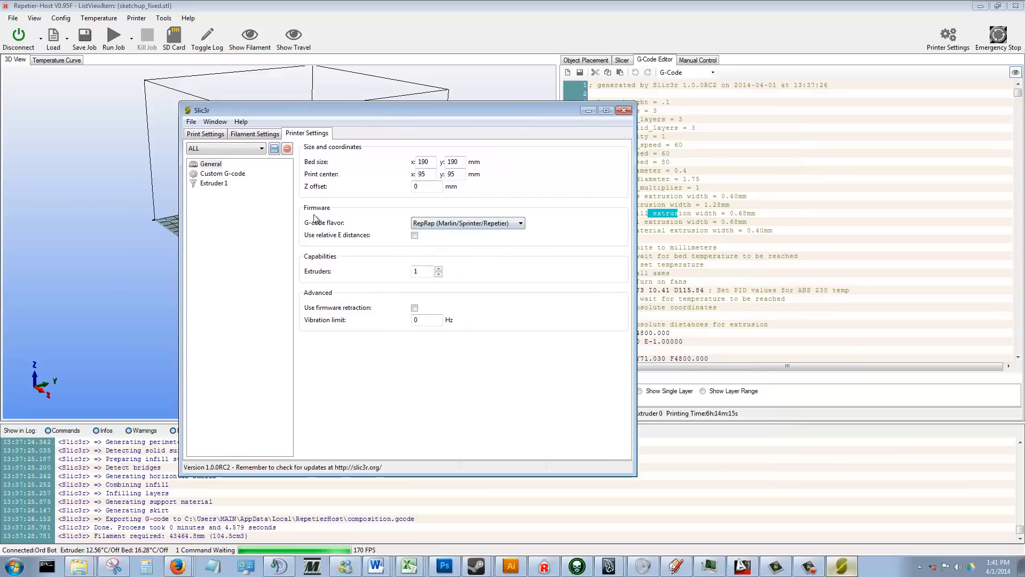
left_click(471, 223)
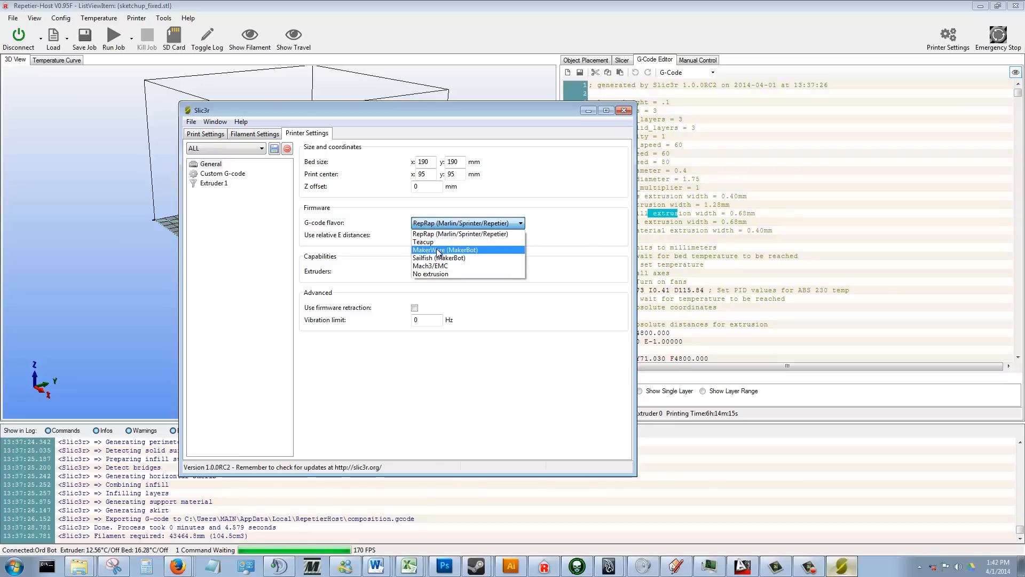
left_click(380, 215)
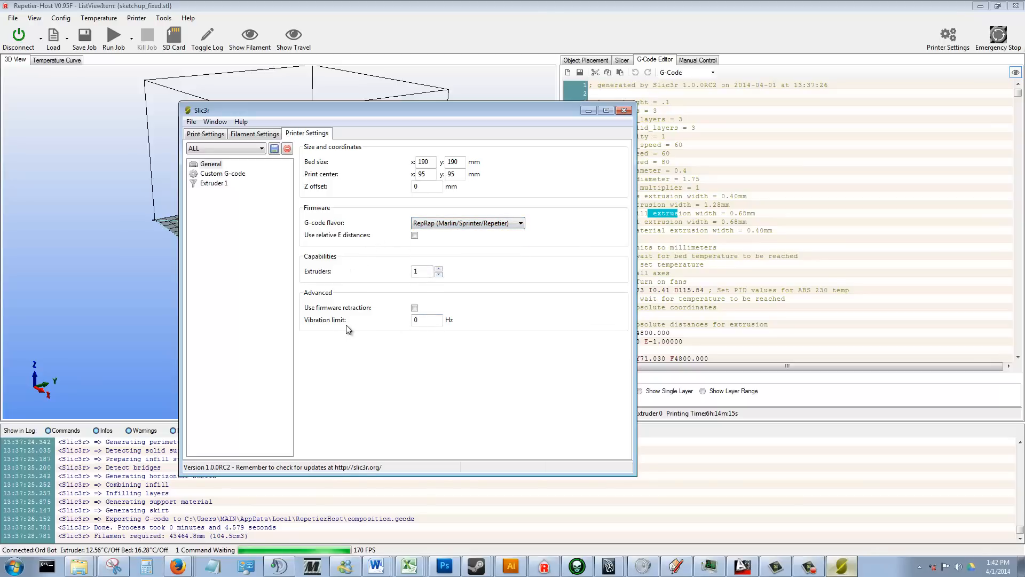
Step: Review the nozzle diameter and retraction settings of Extruder 1, including the Z lift
left_click(213, 183)
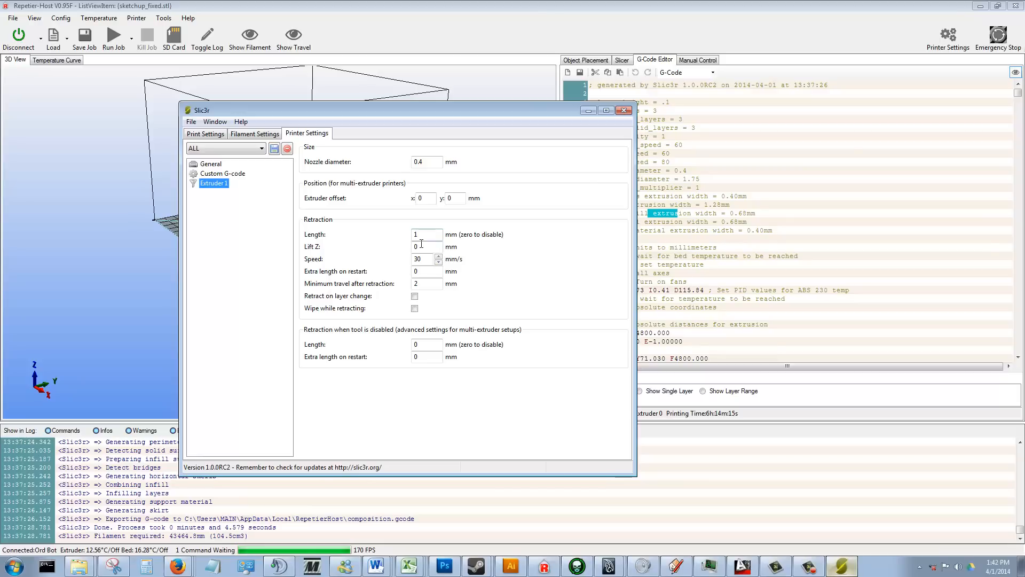
mouse_move(420, 247)
left_click_drag(359, 113, 581, 113)
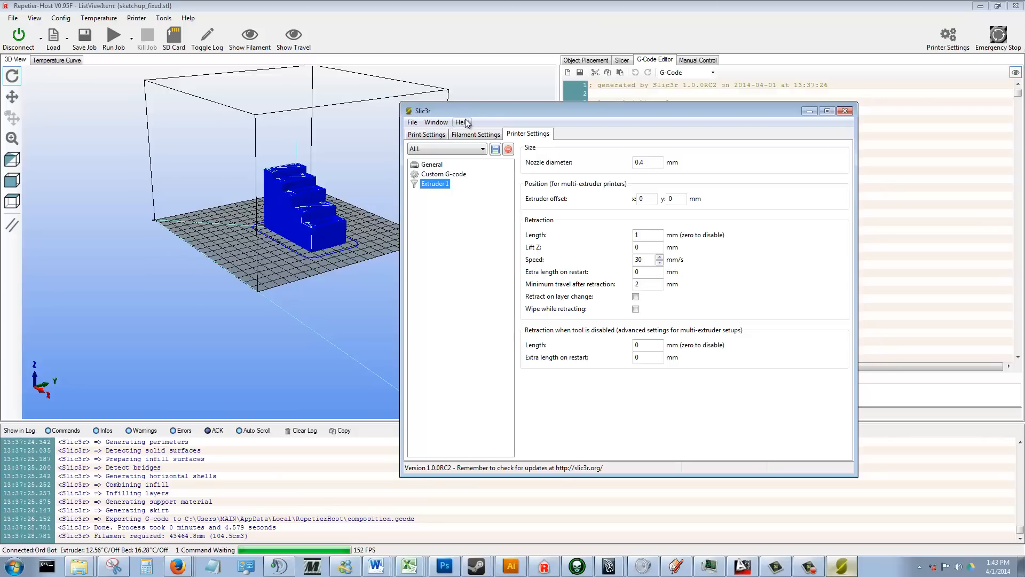
left_click_drag(491, 110, 351, 110)
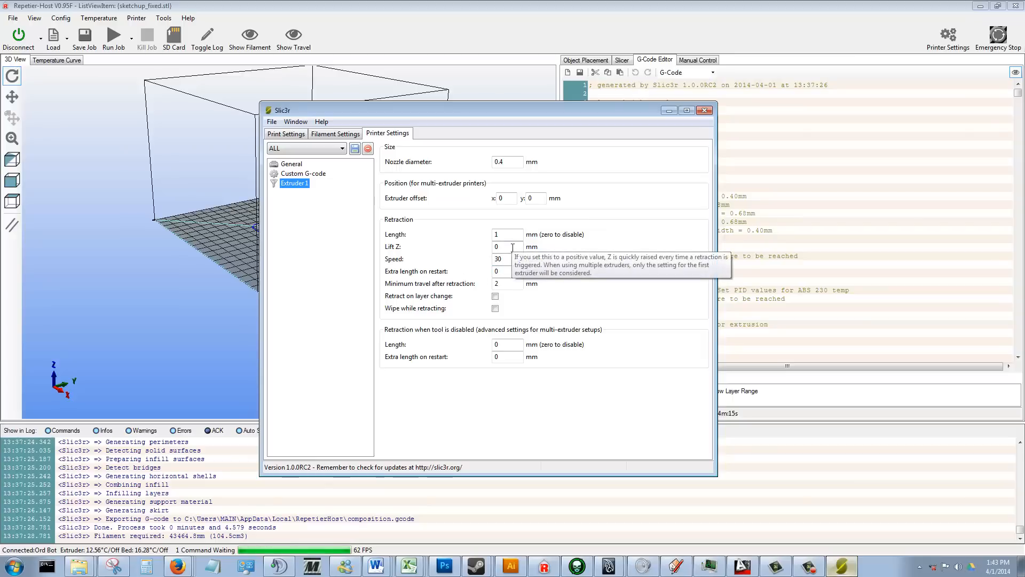
Step: Try enabling Retract on layer change for Extruder 1 and turn it back off
left_click_drag(366, 107, 489, 105)
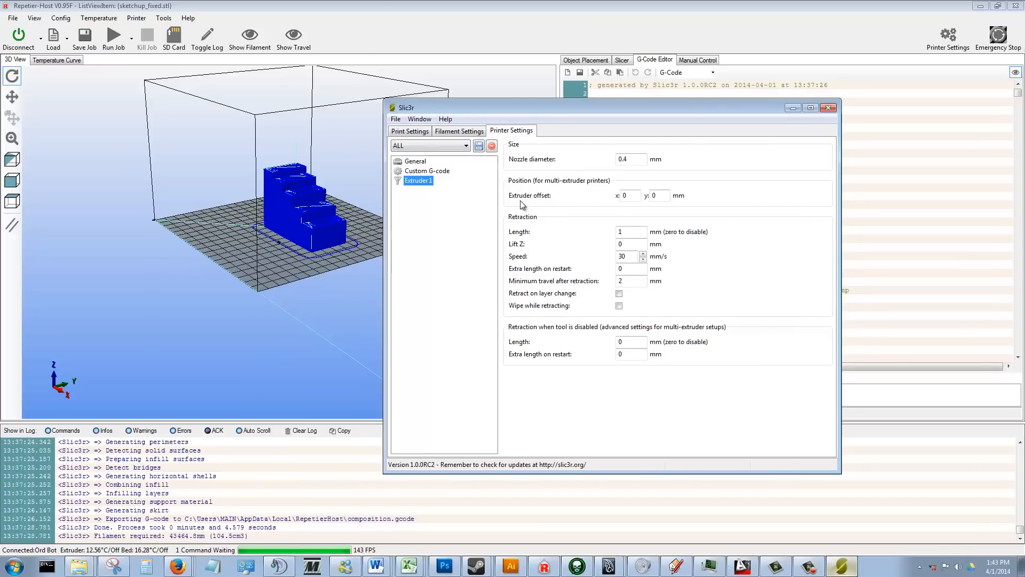
left_click(619, 293)
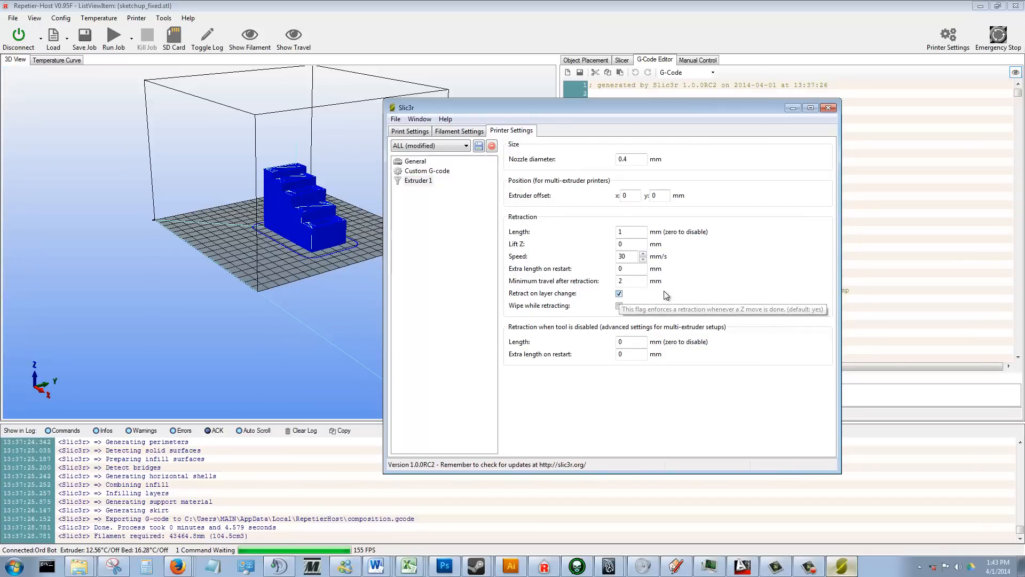
left_click(619, 293)
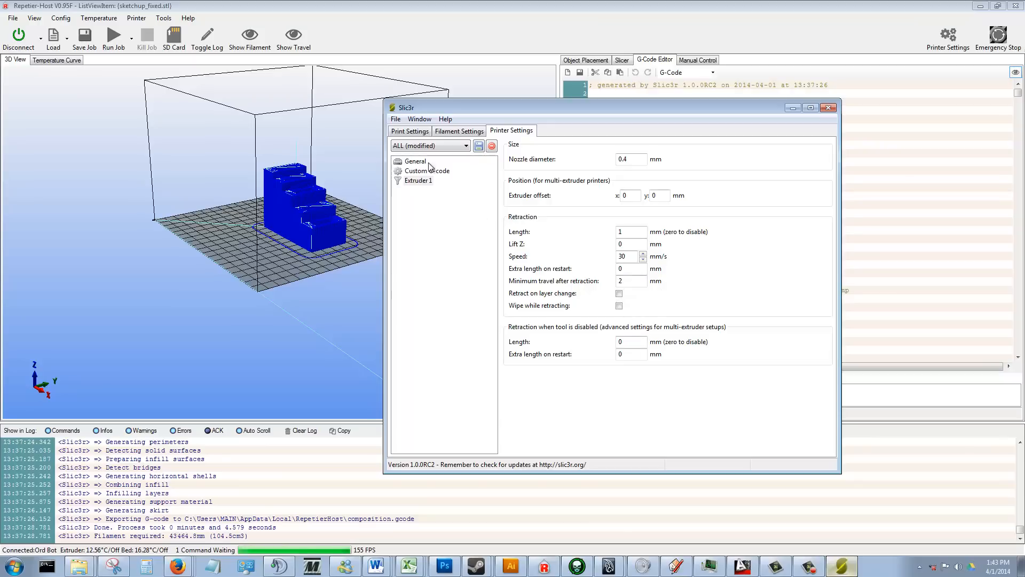
Step: Go through the print, filament and printer settings groups and compare what each one covers
left_click(458, 131)
left_click(409, 130)
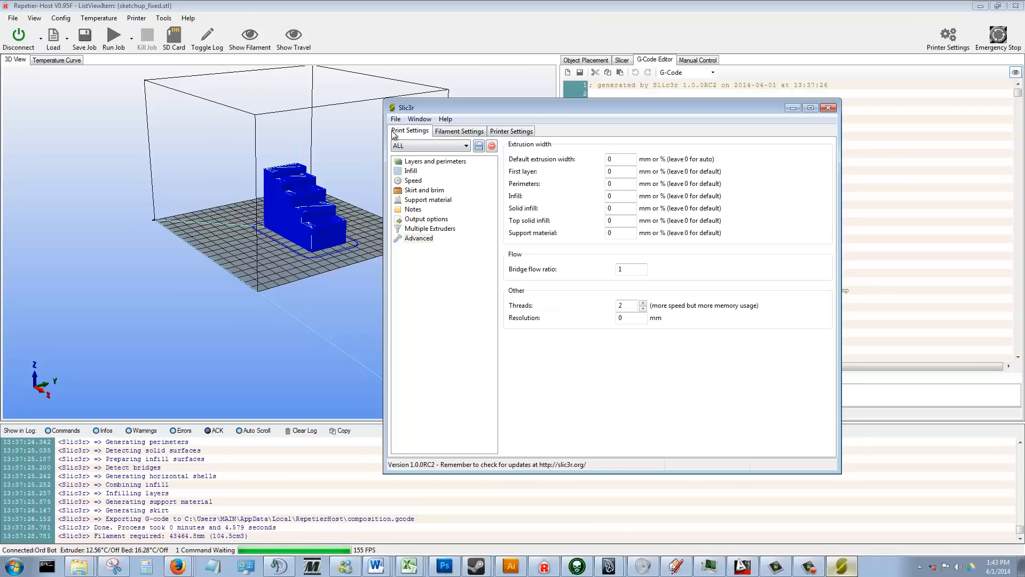
left_click_drag(460, 107, 359, 96)
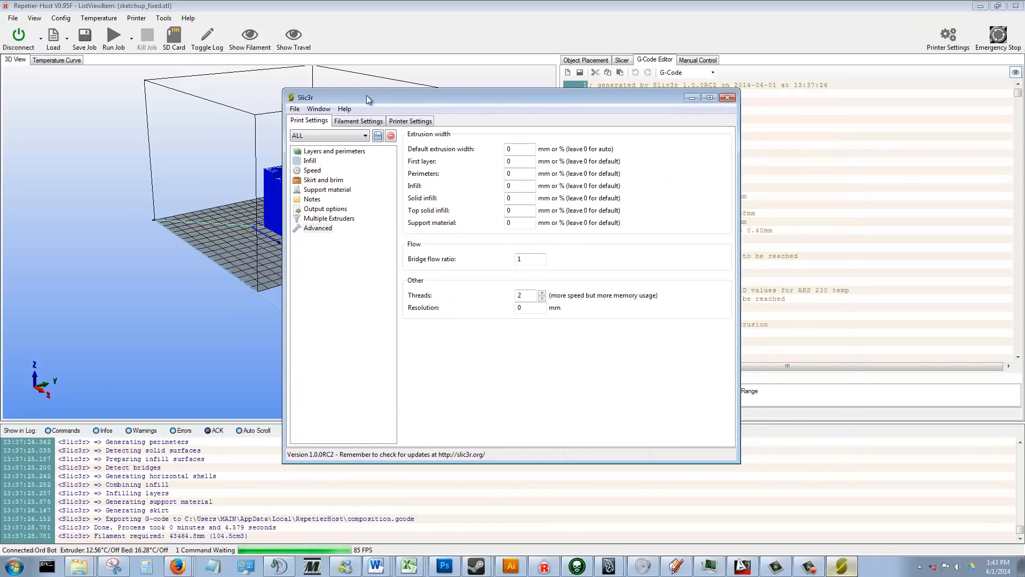
left_click(350, 122)
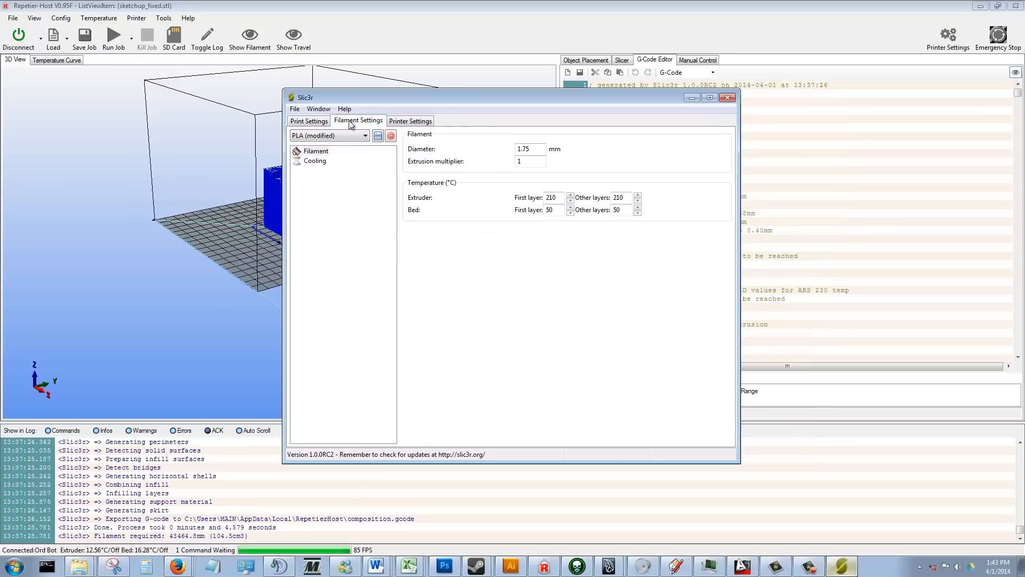
left_click(409, 121)
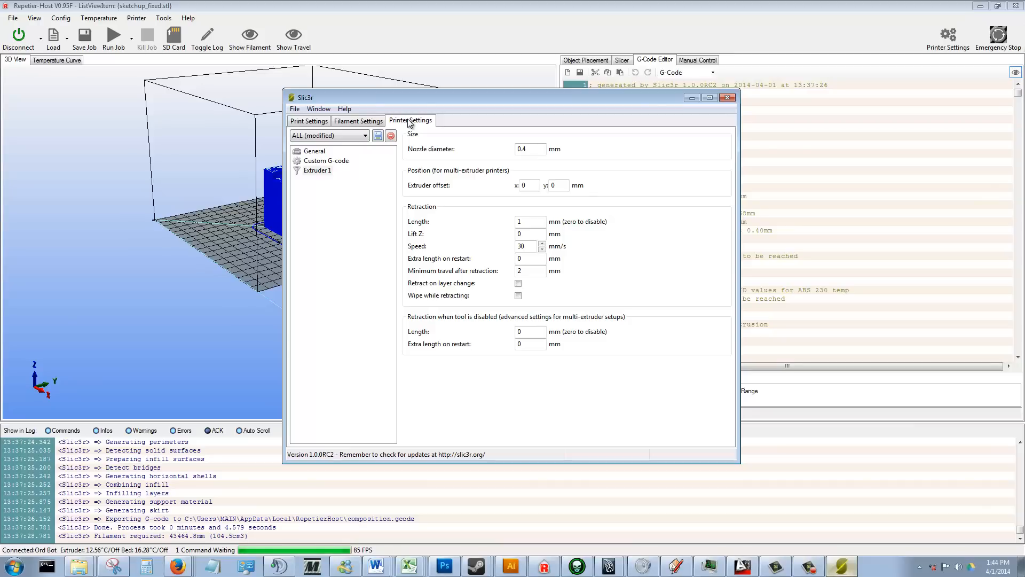
Step: Check the first-layer and other-layer extruder temperatures and the filament diameter in the PLA filament settings
left_click(376, 123)
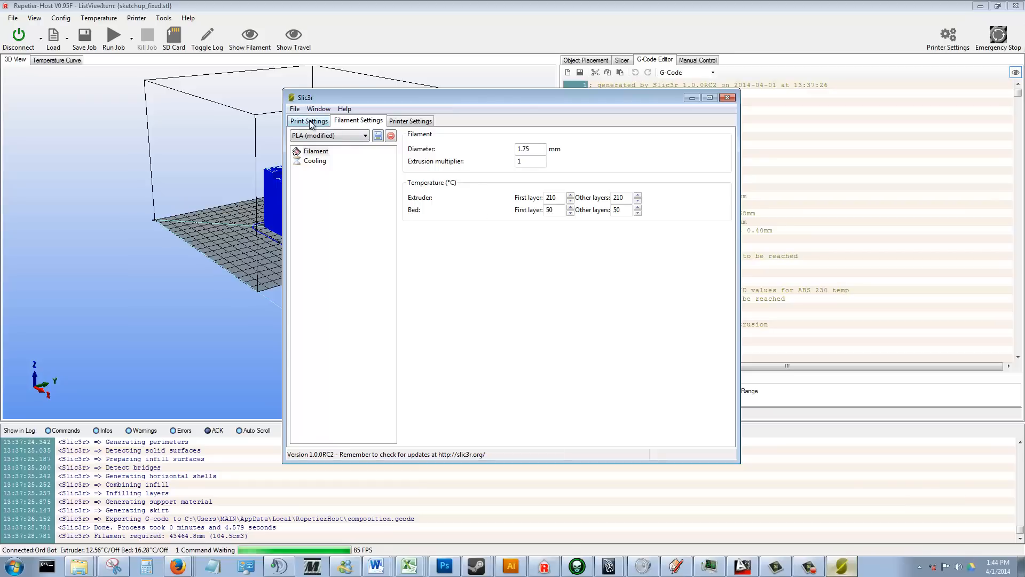
double_click(565, 201)
key("Tab")
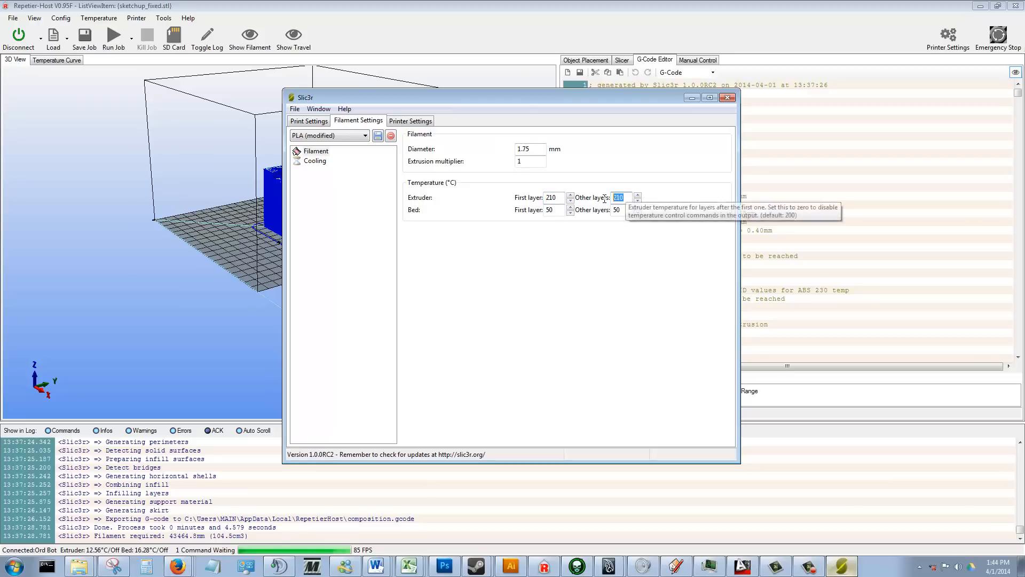
double_click(558, 197)
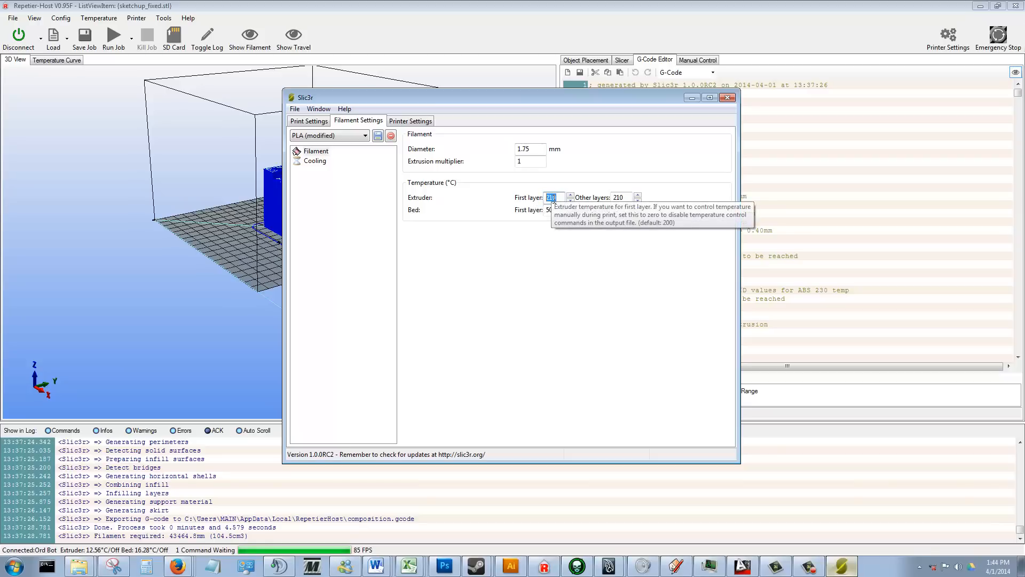
double_click(531, 148)
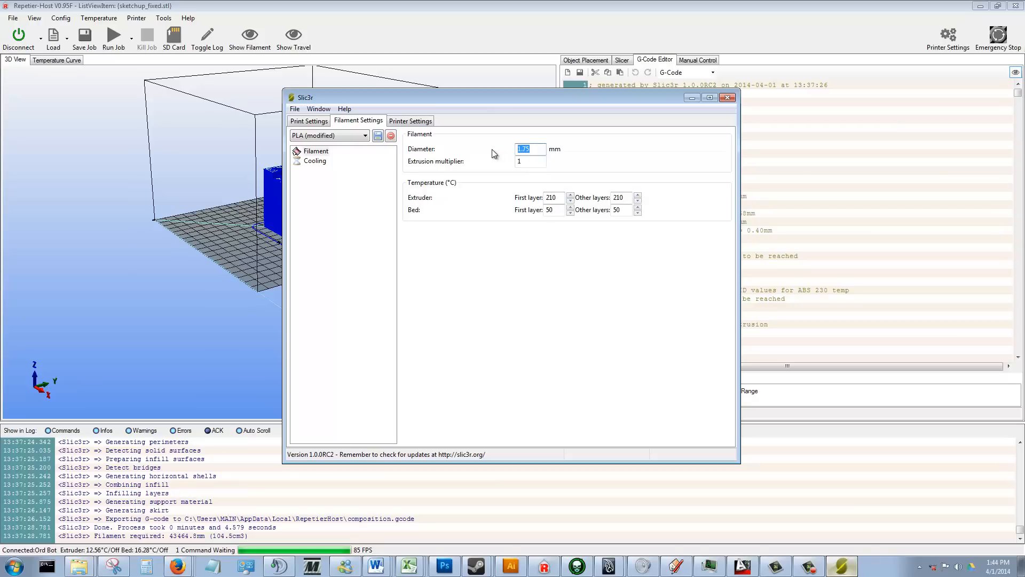
Step: Review the print settings for layers and perimeters, infill, speed, skirt and brim, support material, multiple extruders and advanced extrusion widths
left_click(312, 121)
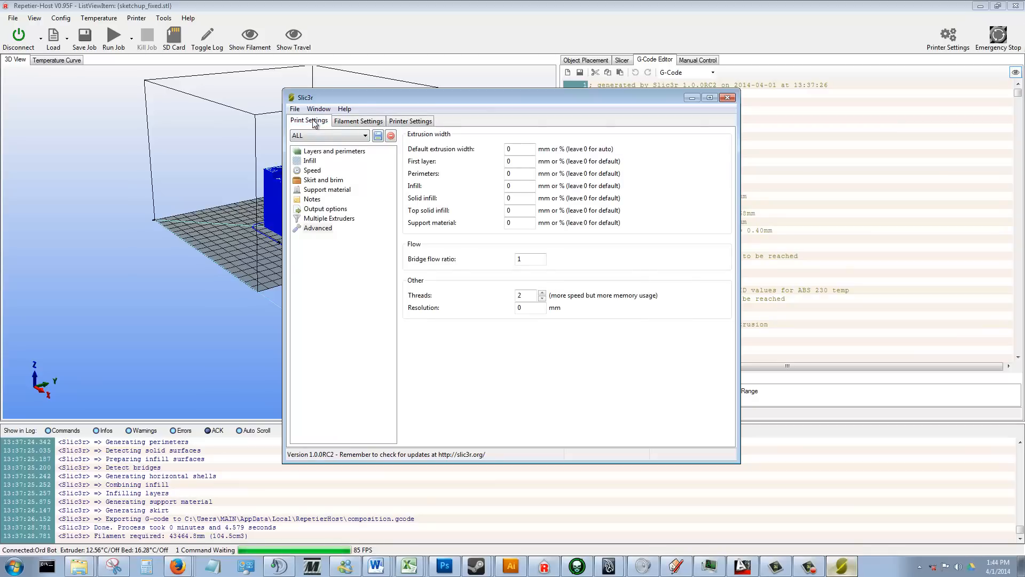
left_click(323, 152)
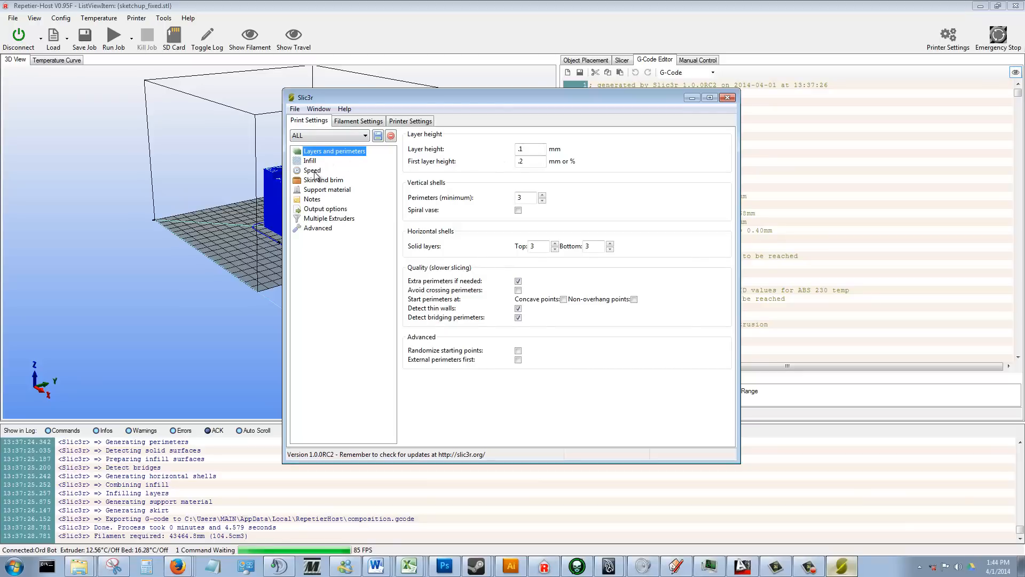
left_click(309, 160)
left_click(312, 171)
left_click(316, 180)
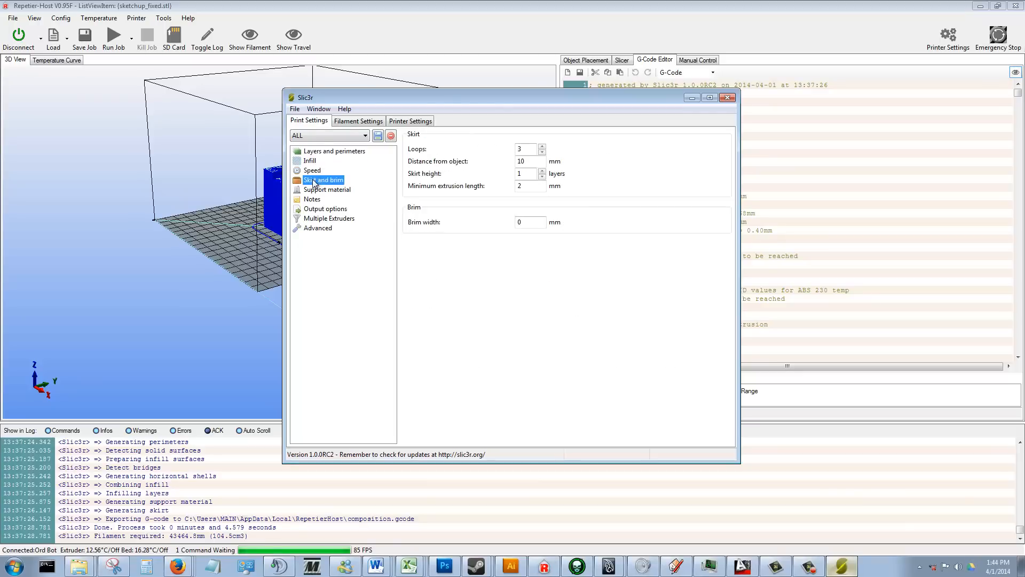
left_click(315, 190)
left_click(316, 210)
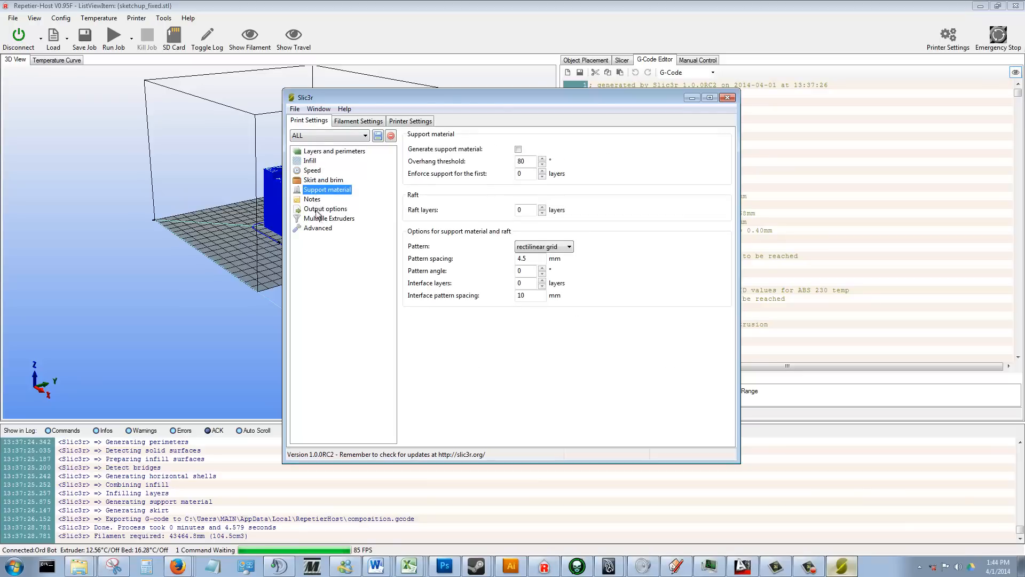
left_click(315, 219)
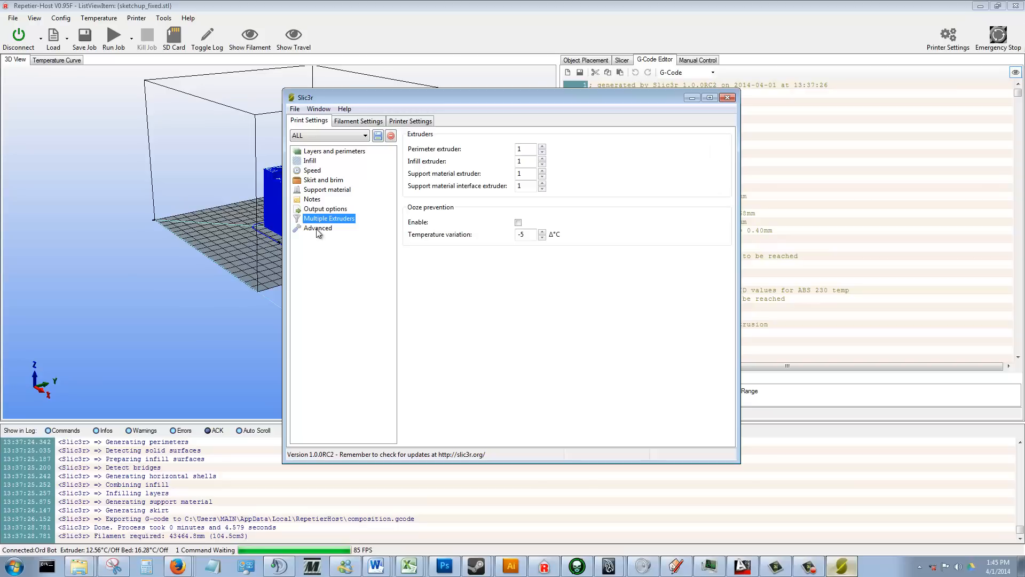
left_click(317, 228)
left_click(322, 152)
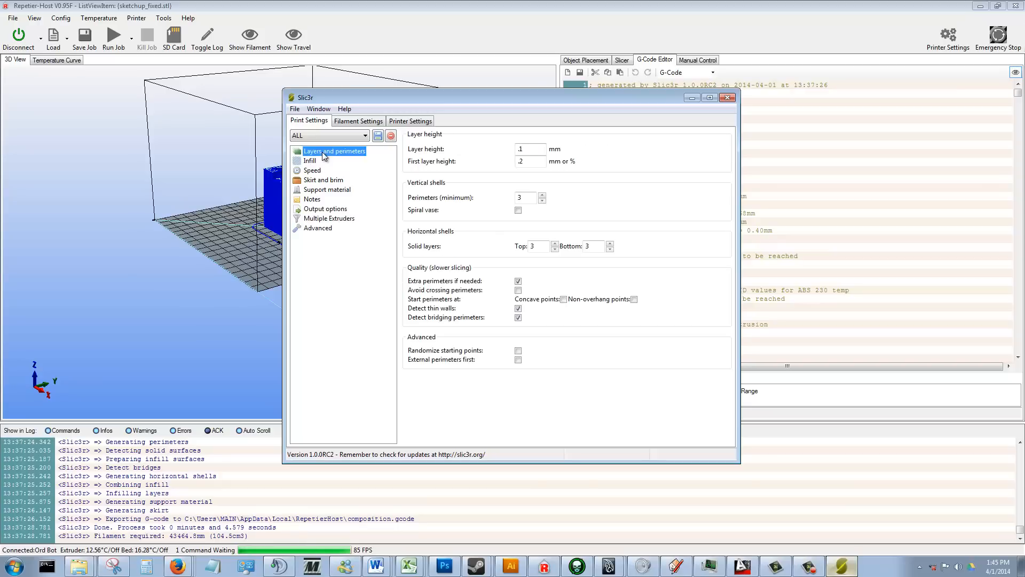
Step: Look over the printer and filament settings once more and return to the layers and perimeters print settings
left_click(402, 123)
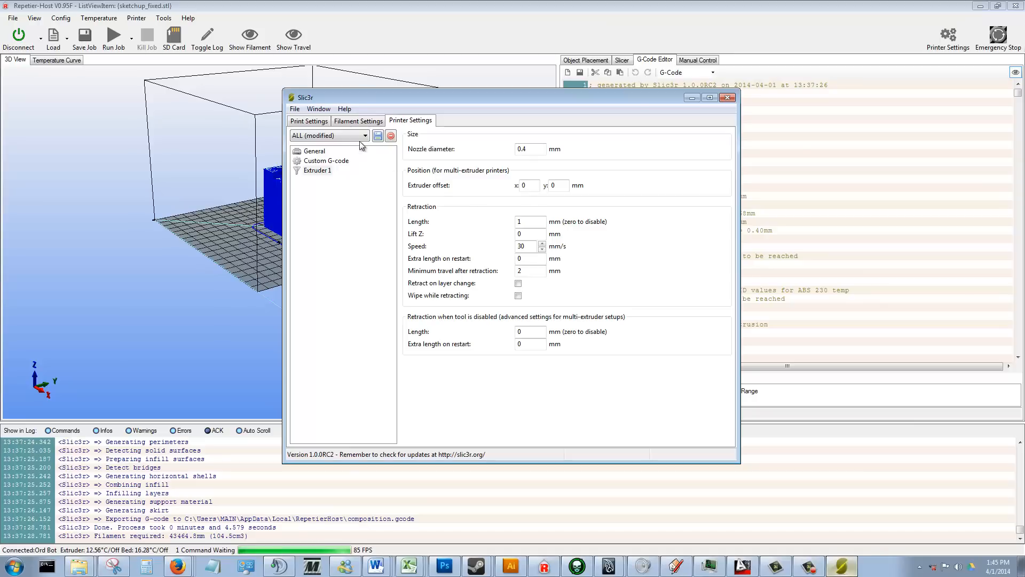
left_click(363, 122)
left_click(312, 123)
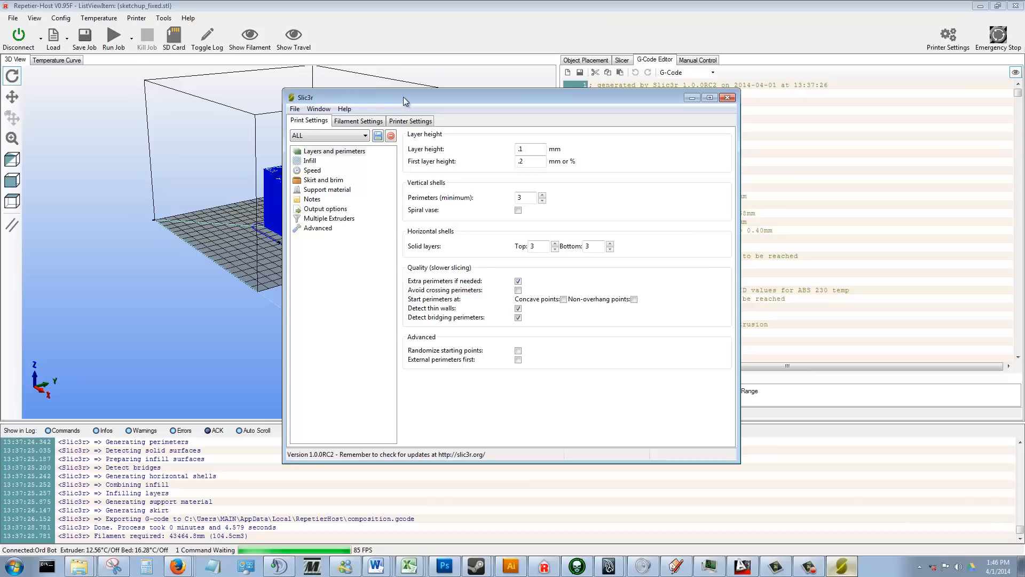
Step: Switch to Repetier-Host and slice the staircase with Slic3r using the ALL print and printer settings and PLA filament
left_click_drag(402, 98, 341, 102)
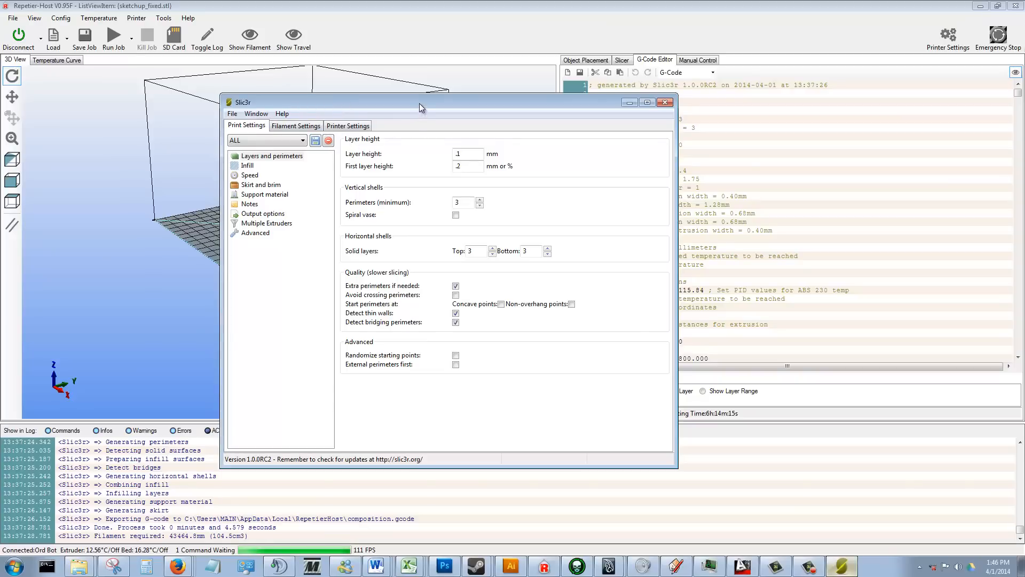
left_click_drag(418, 104, 673, 245)
left_click(322, 220)
scroll(315, 192, "up", 10)
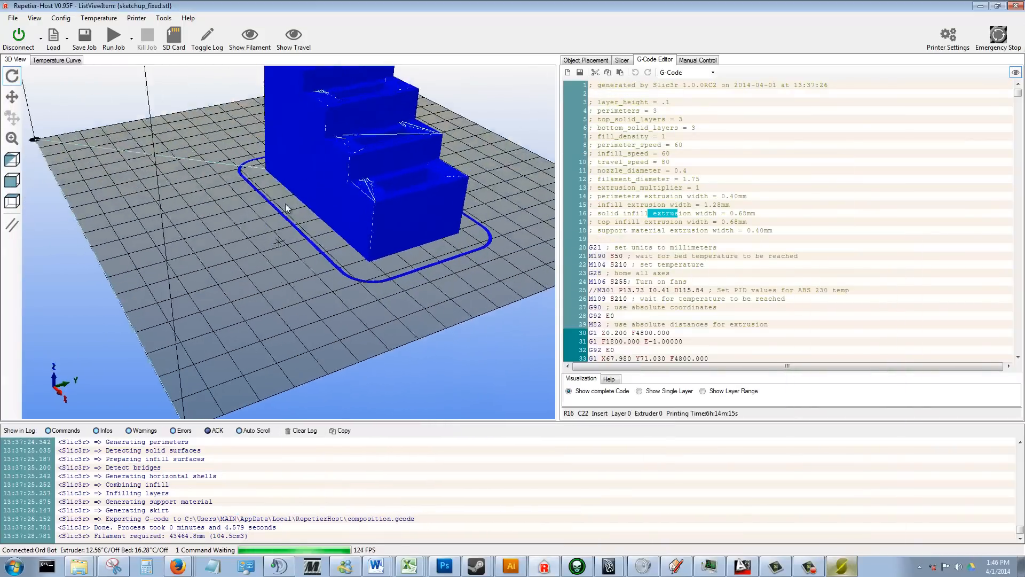
scroll(312, 205, "down", 5)
left_click(622, 60)
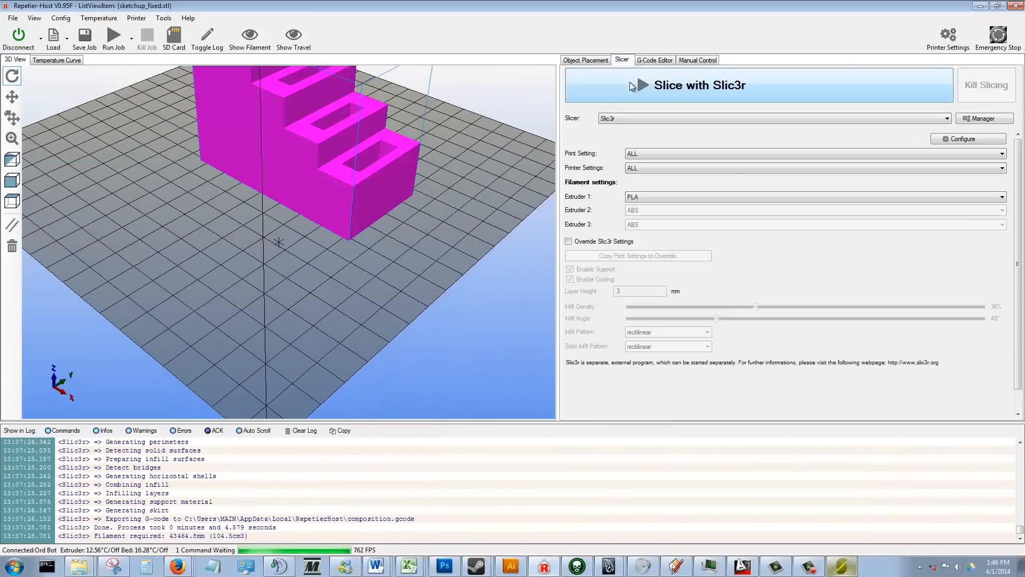
left_click(595, 95)
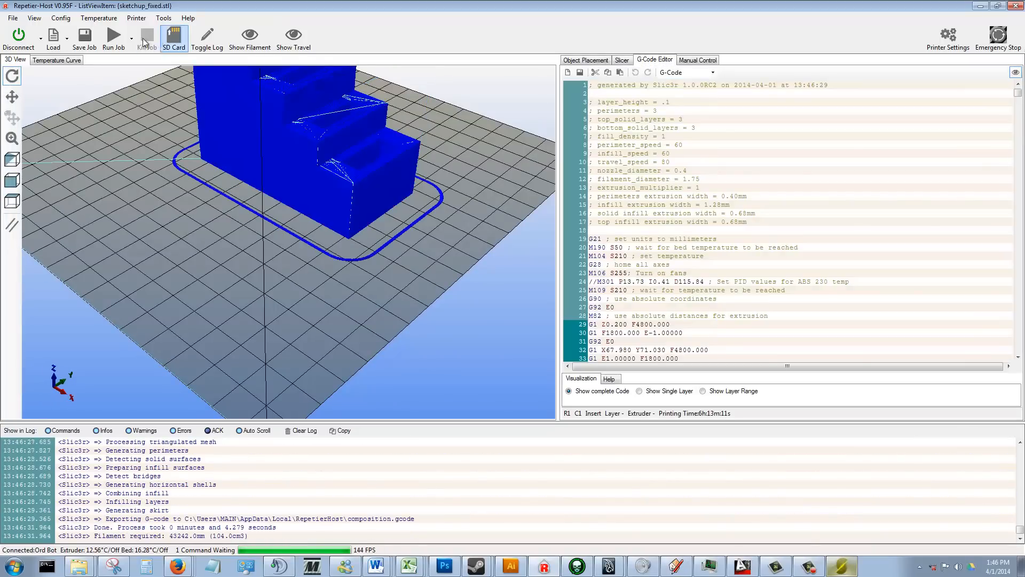
Step: Examine the options for saving the G-code for direct print and close them without saving
left_click(12, 19)
left_click(277, 20)
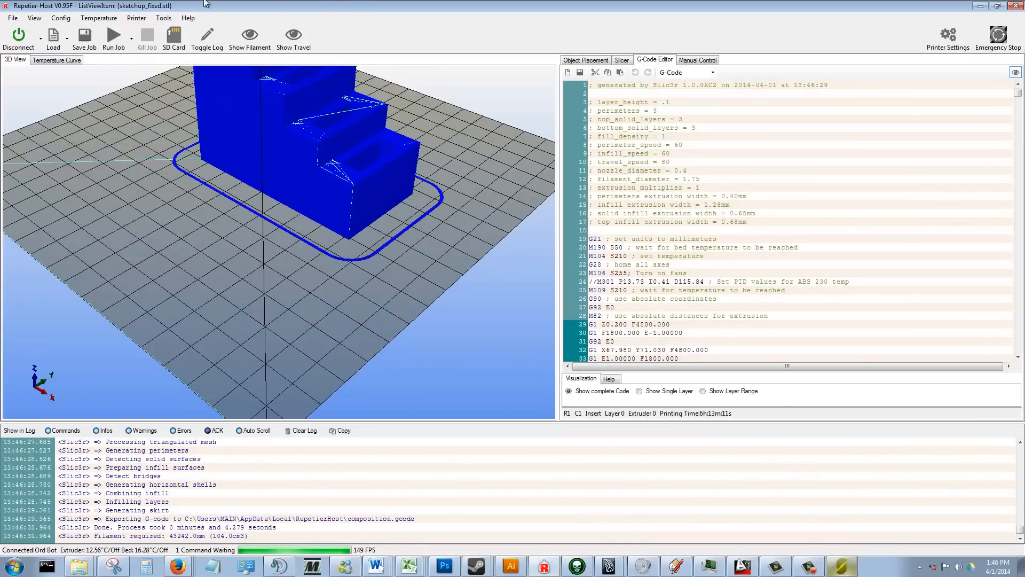
left_click(85, 36)
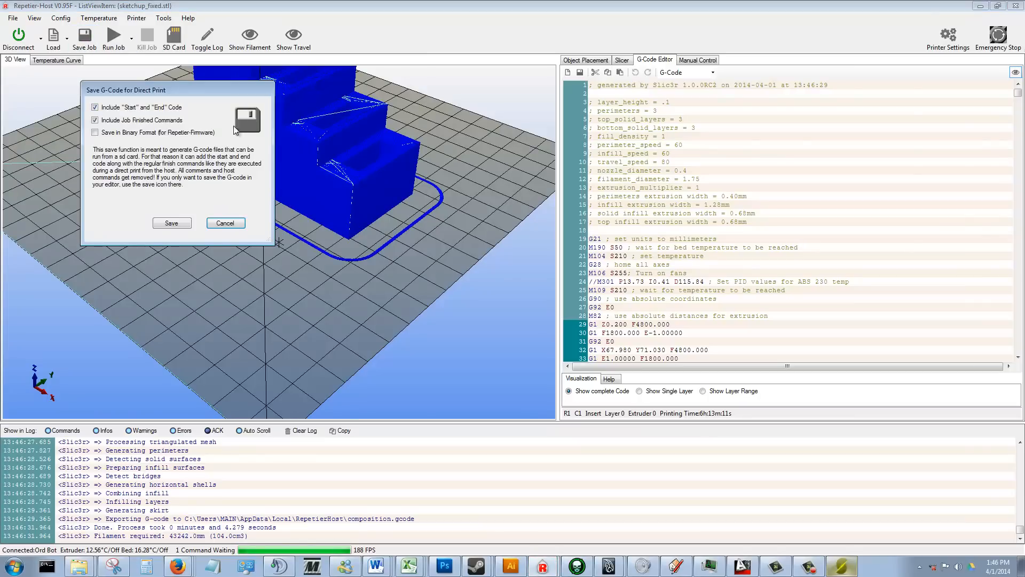
left_click(228, 223)
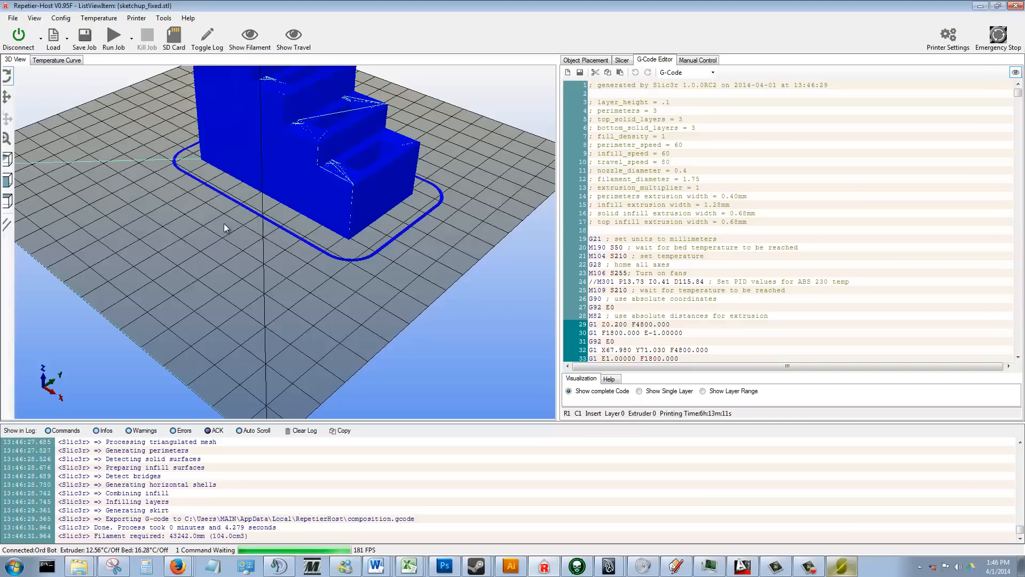
Step: Look at the available help, manual and homepage links for Repetier-Host and Slic3r
left_click(188, 18)
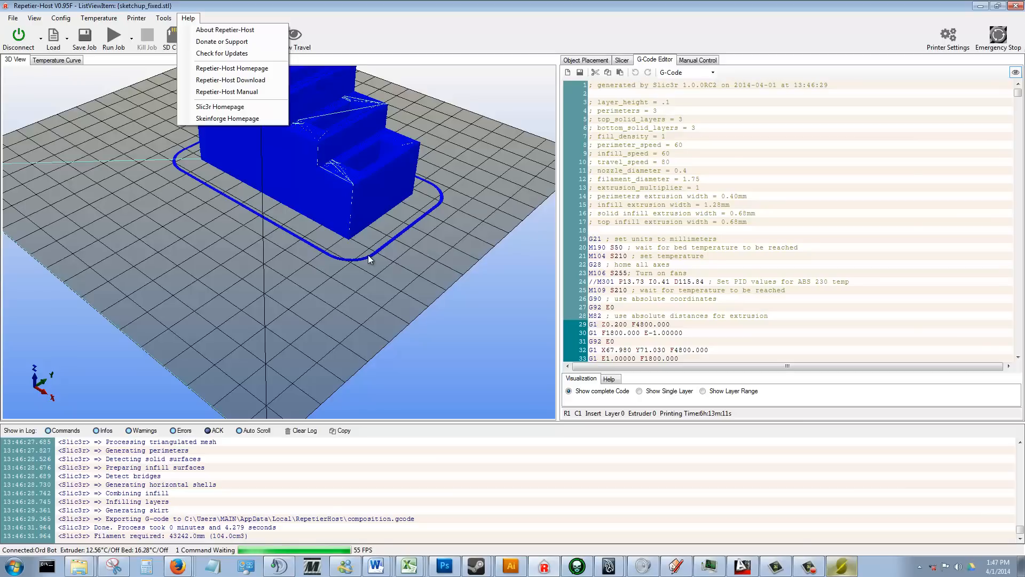
left_click(438, 4)
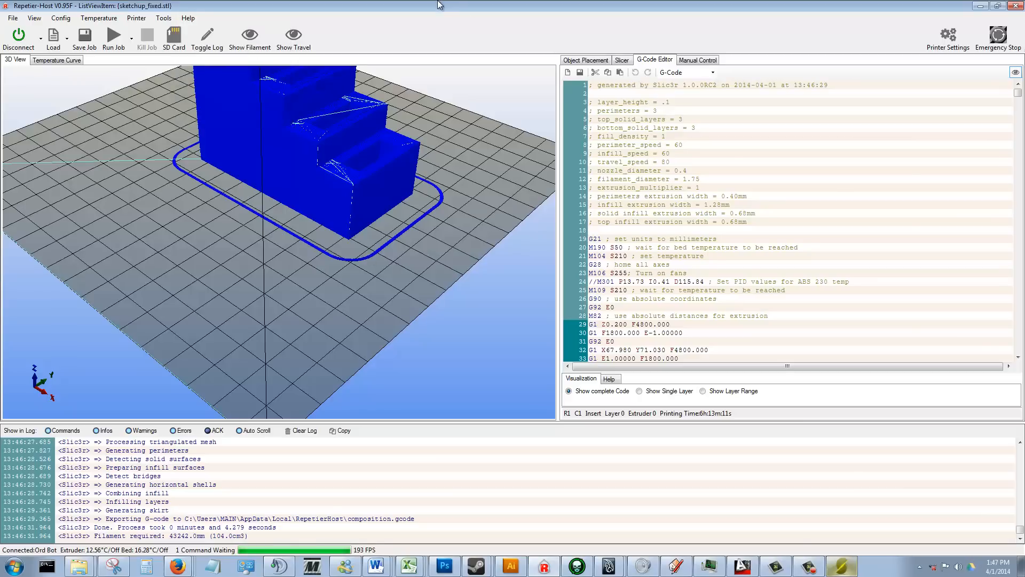
Step: Run the print job for the sliced staircase on the connected printer
scroll(273, 221, "down", 5)
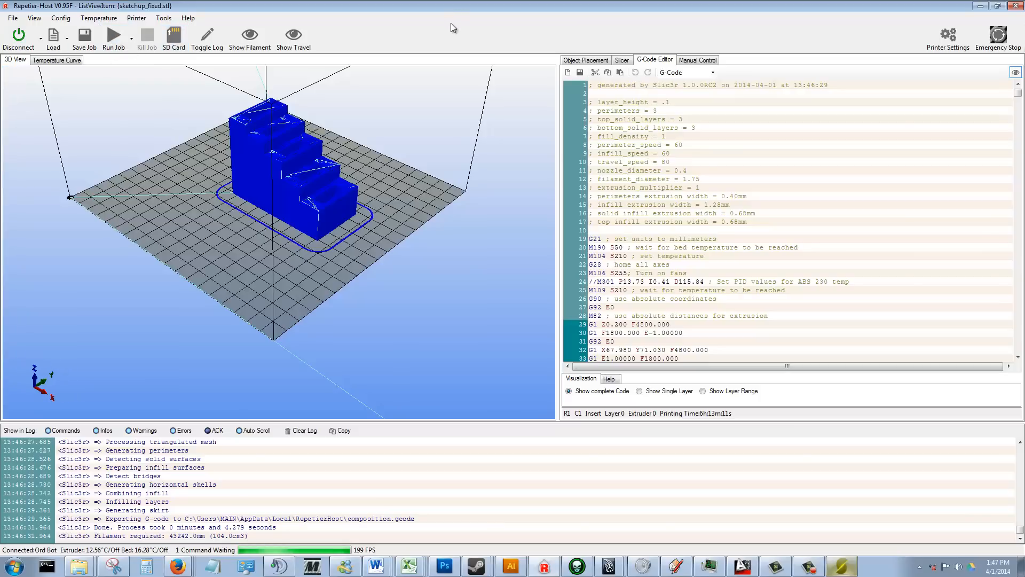
left_click(115, 38)
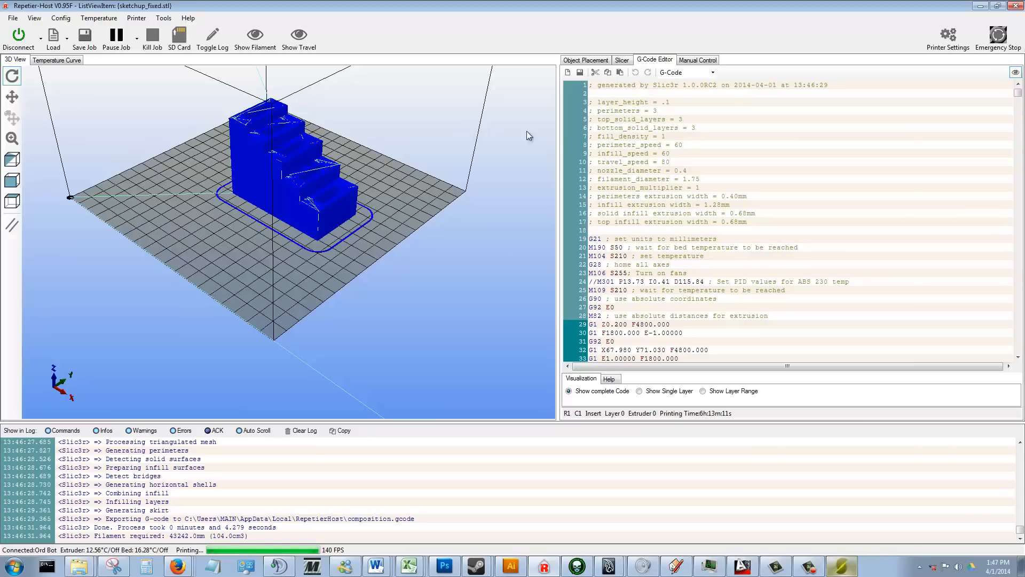
Step: Examine the generated G-code of the staircase, from the header settings and start commands down through the movement lines
scroll(741, 303, "down", 6)
left_click(641, 256)
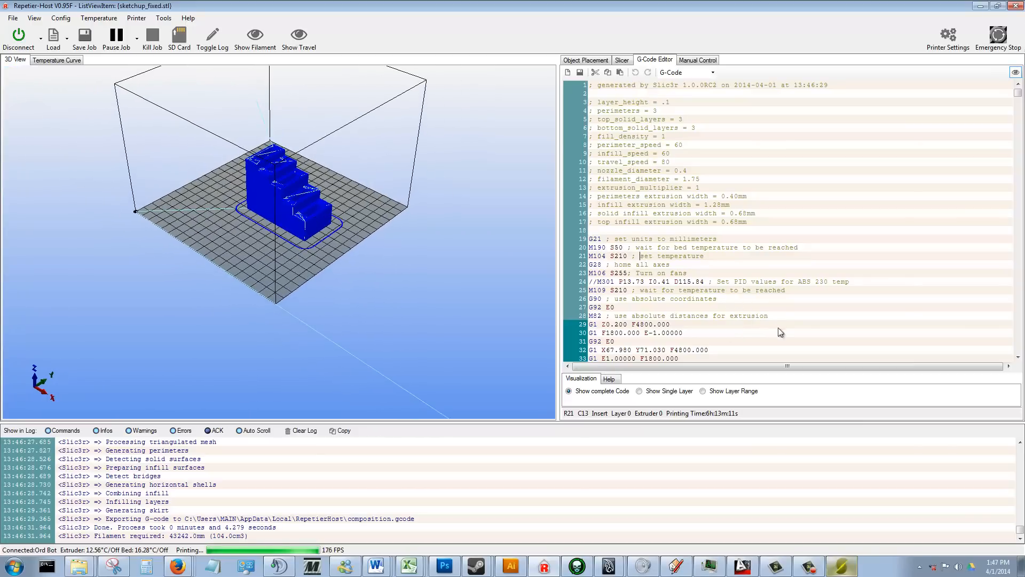
scroll(779, 329, "down", 10)
scroll(723, 217, "down", 12)
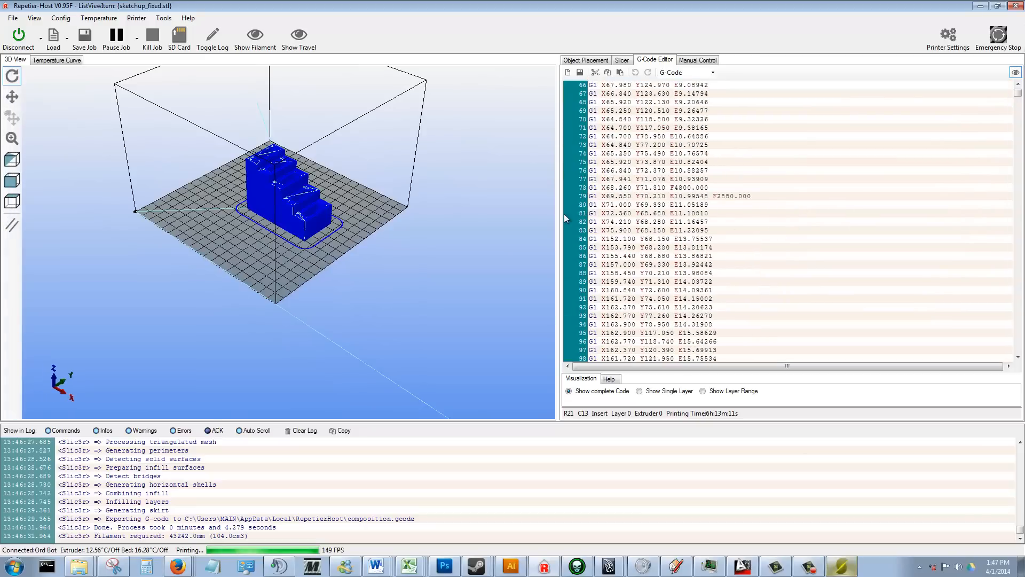
scroll(638, 247, "down", 2)
scroll(780, 271, "down", 20)
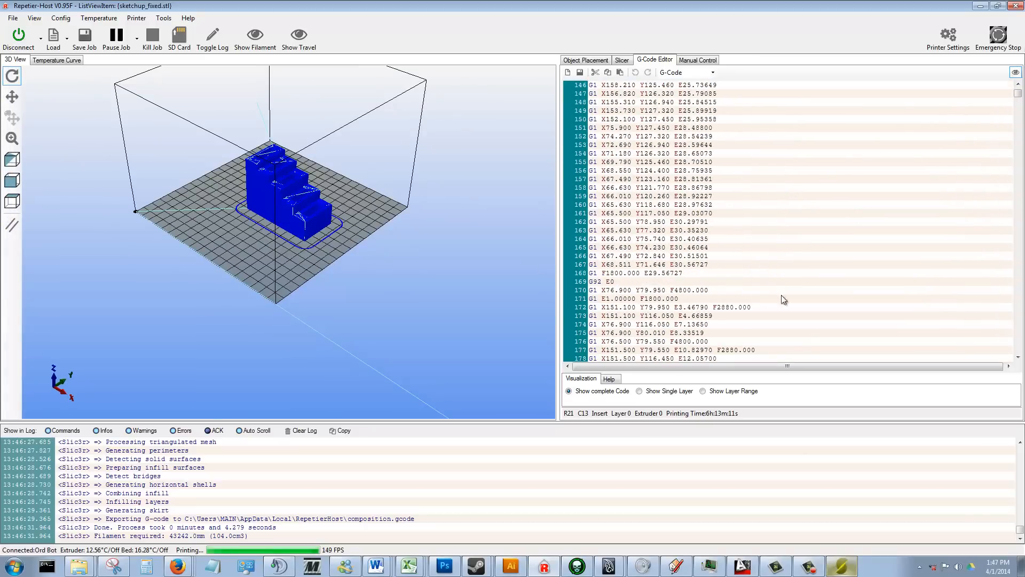
scroll(605, 288, "down", 12)
scroll(624, 293, "down", 20)
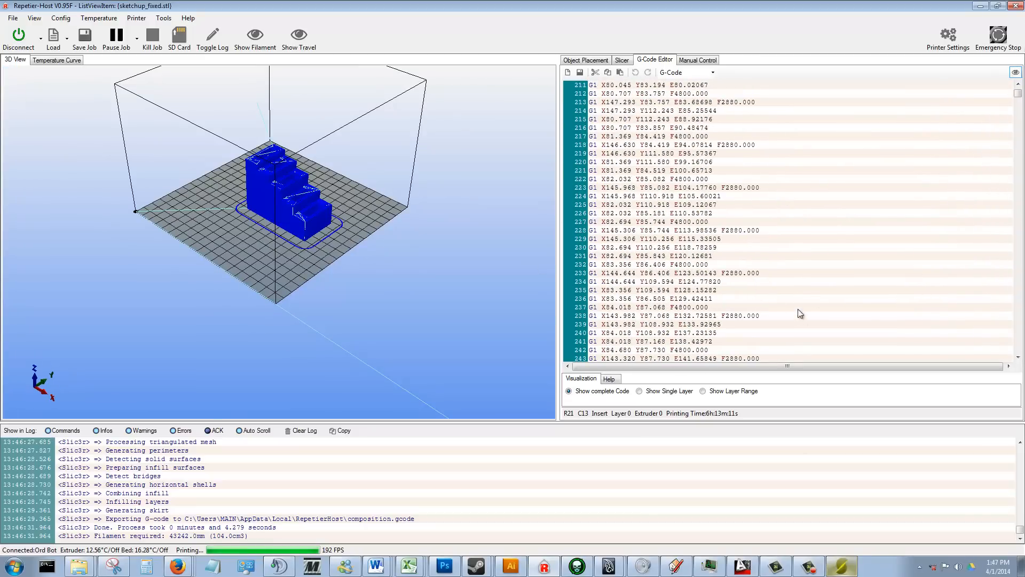
scroll(632, 314, "down", 12)
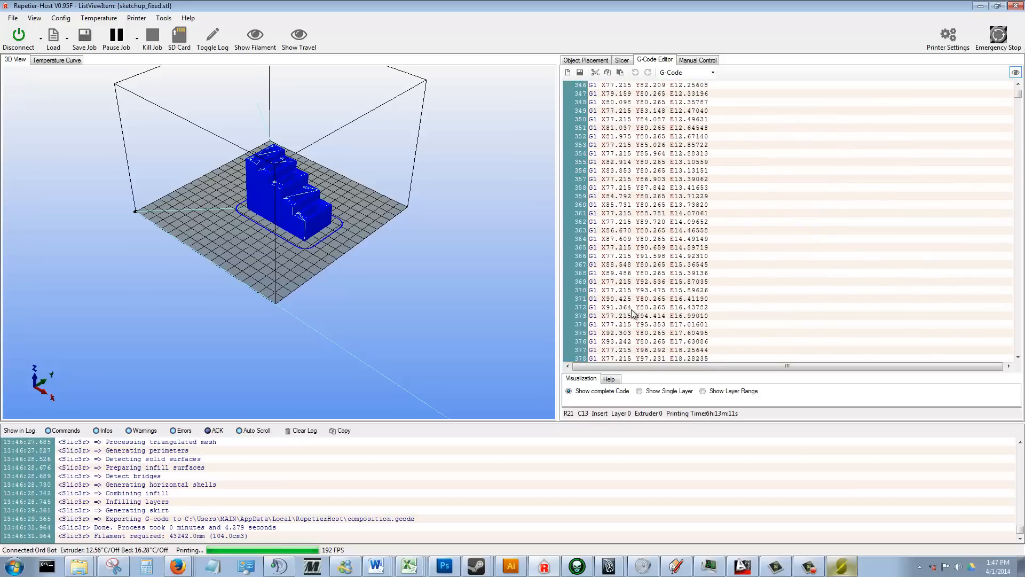